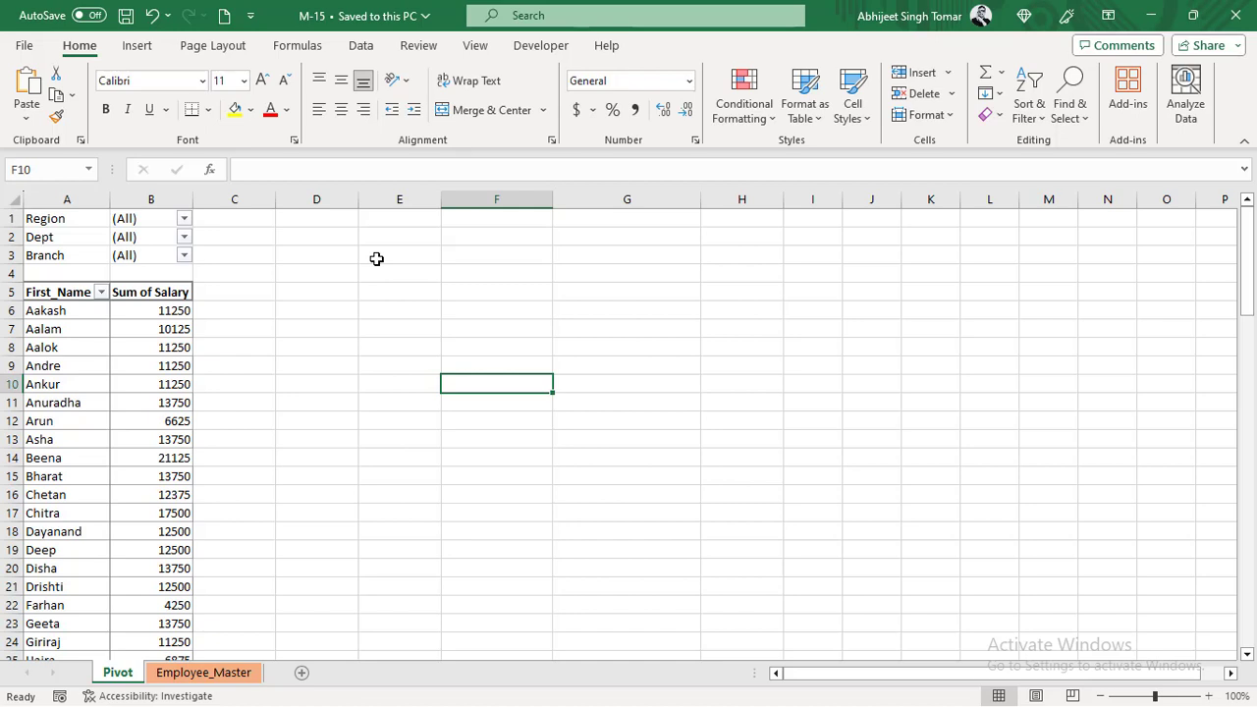
# - Look over the salary pivot table and the source data on the Employee_Master sheet
pyautogui.scroll(-6, 177, 402)
pyautogui.scroll(6, 177, 402)
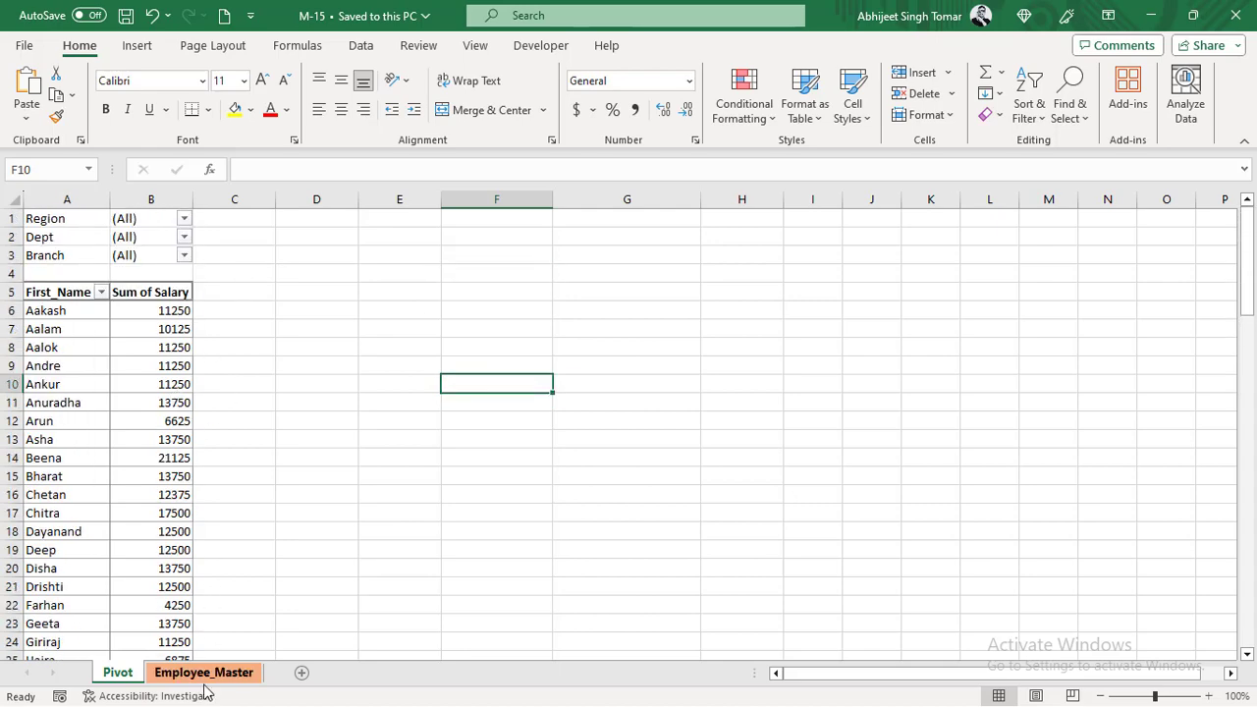
pyautogui.click(207, 681)
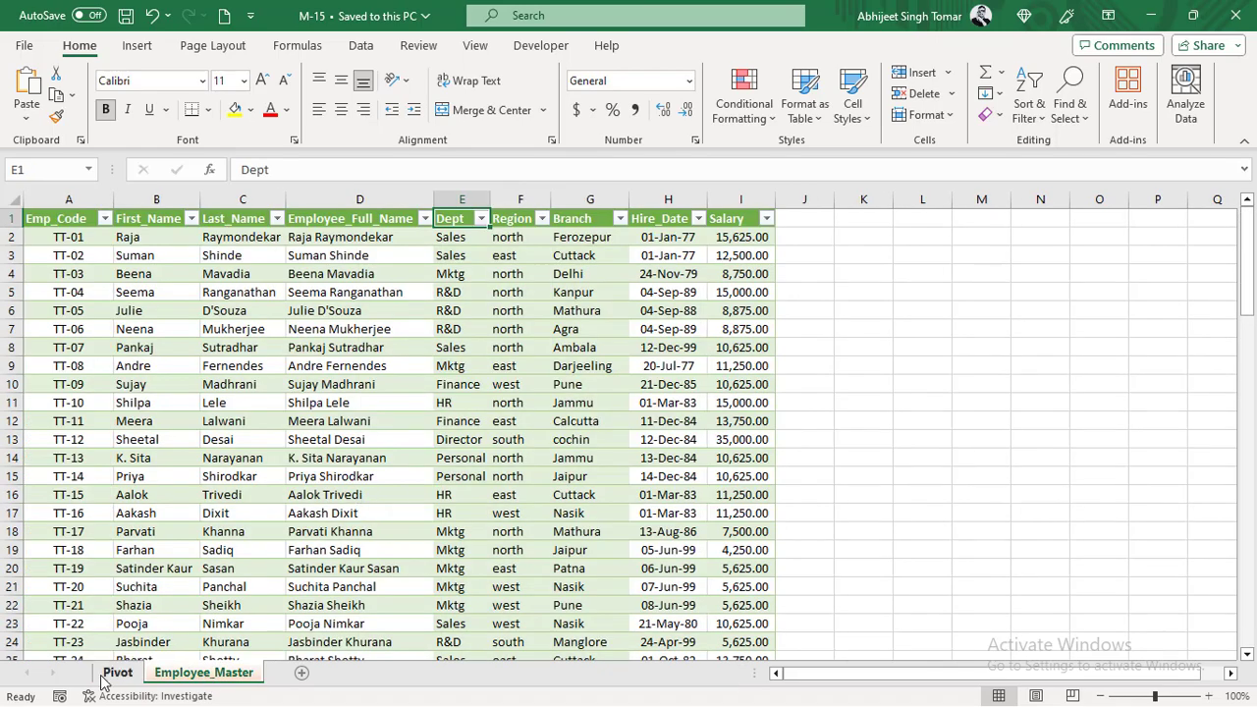
pyautogui.click(117, 673)
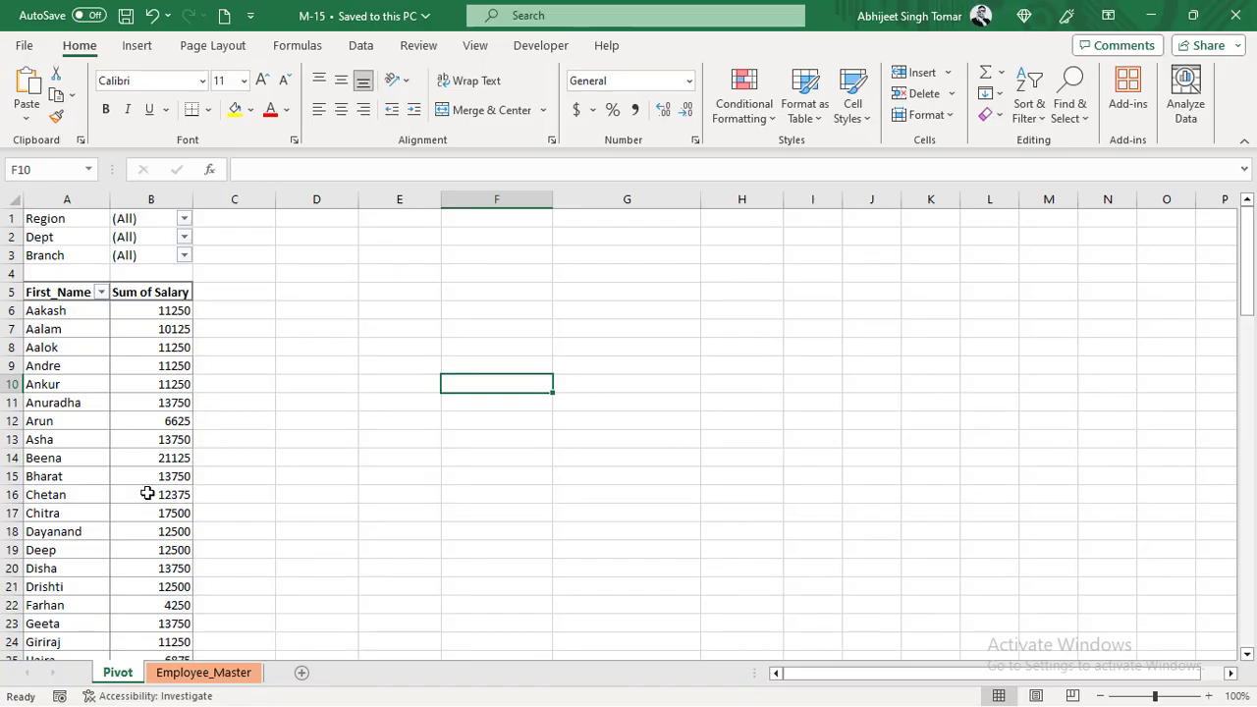
pyautogui.scroll(-1, 148, 494)
pyautogui.scroll(1, 147, 494)
# - Rearrange the pivot table so First_Name is a filter and Region is the row field, then hide the field list
pyautogui.click(147, 409)
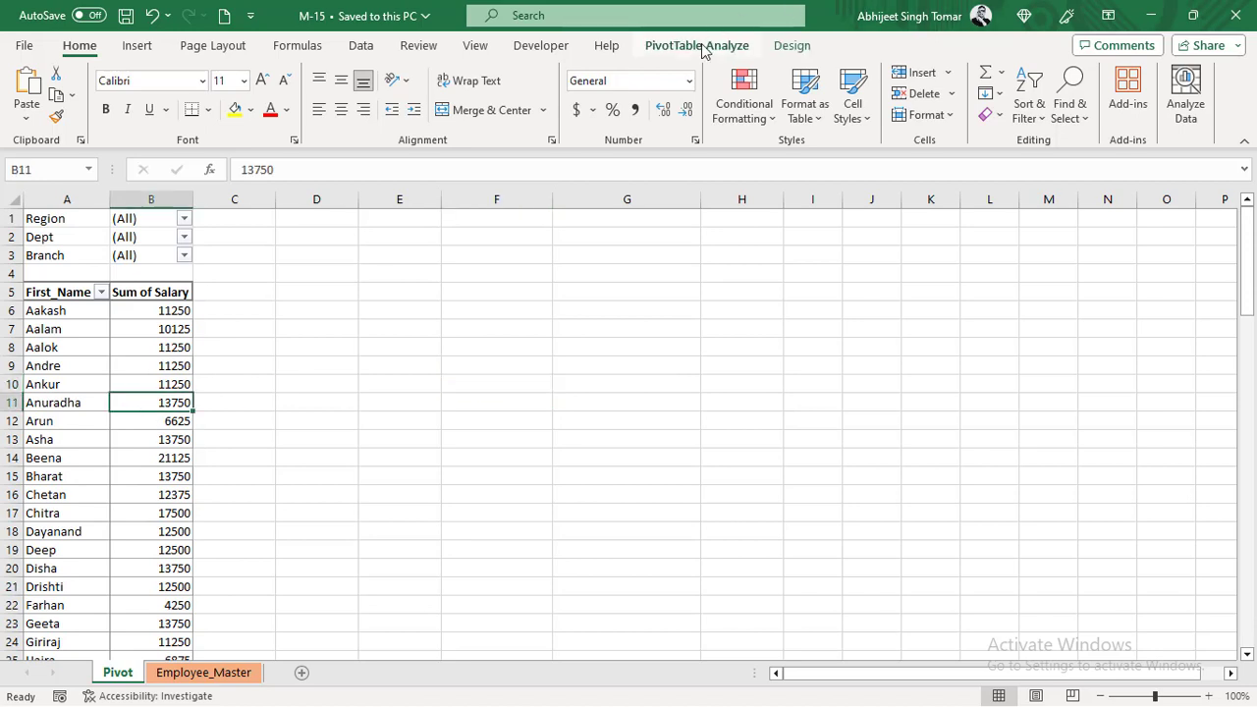
pyautogui.click(699, 46)
pyautogui.click(1132, 72)
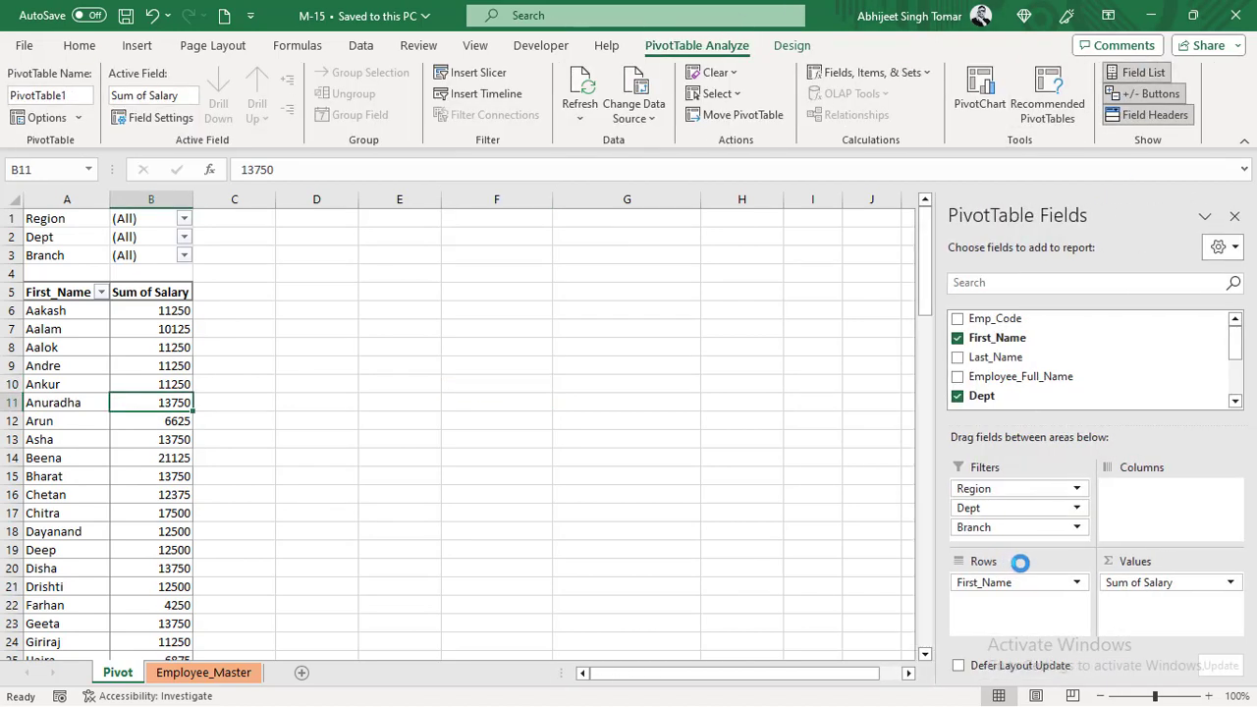
pyautogui.moveTo(998, 589); pyautogui.dragTo(1021, 536)
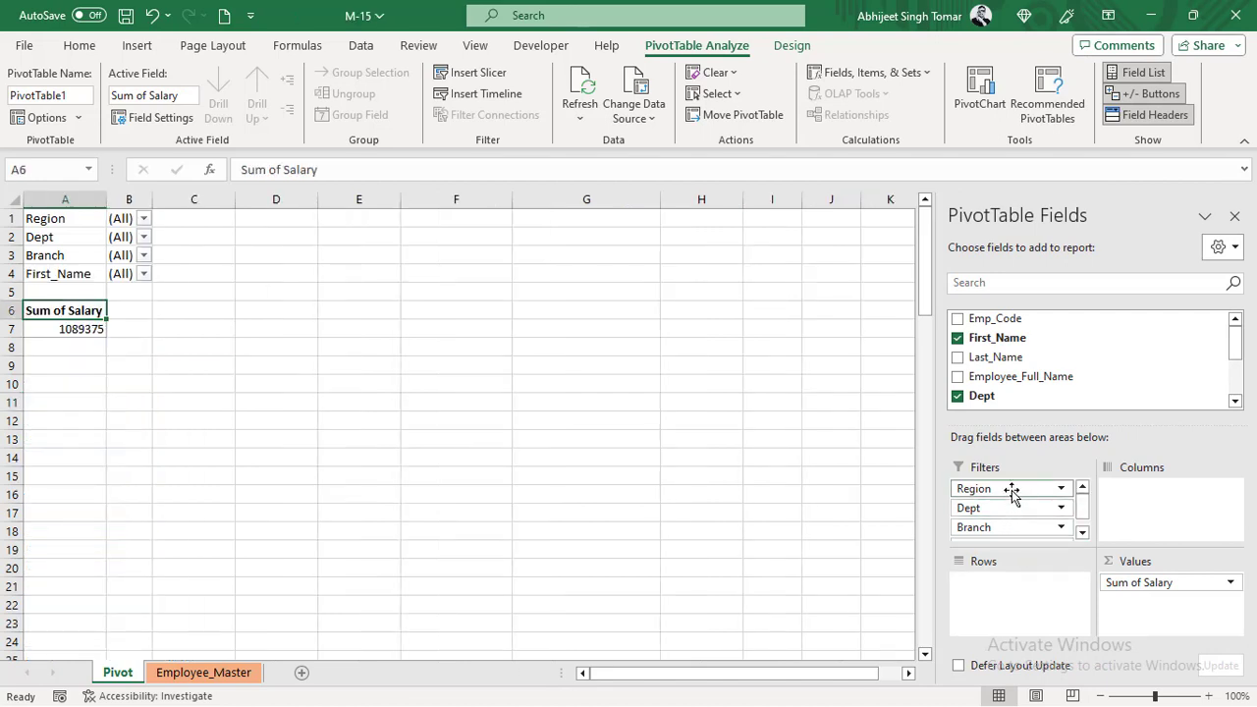
pyautogui.moveTo(1012, 492); pyautogui.dragTo(1031, 590)
pyautogui.click(160, 384)
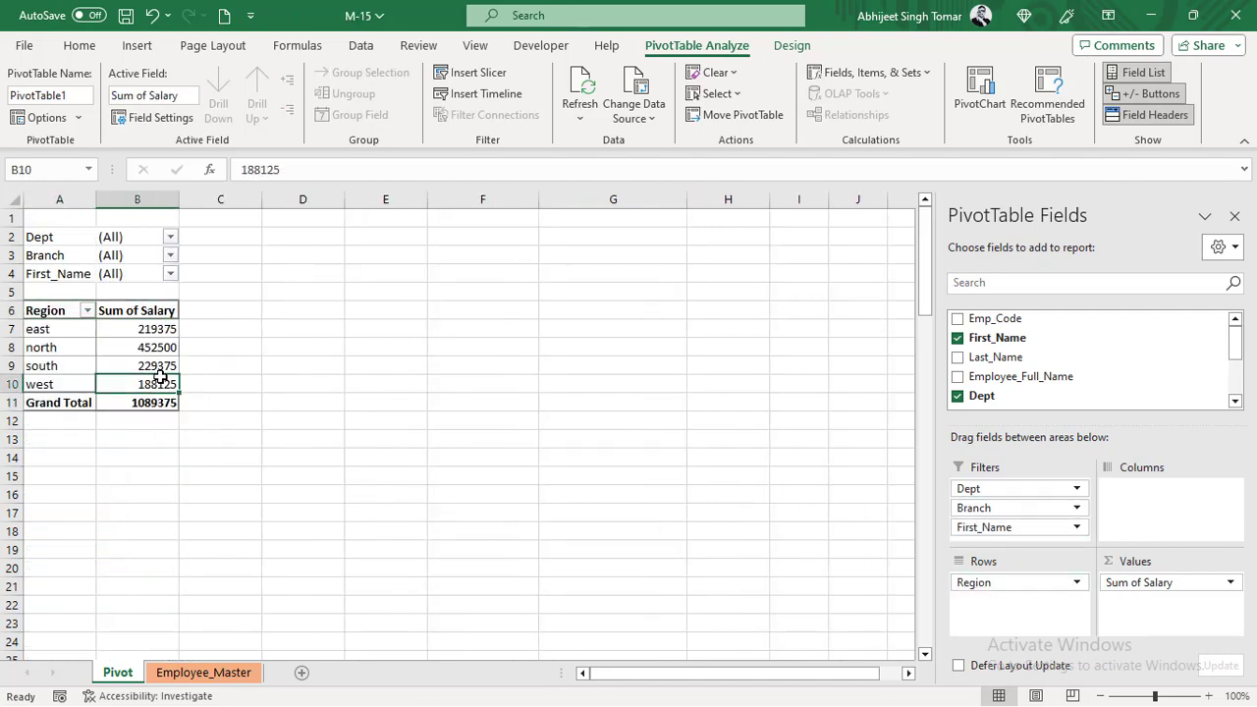
pyautogui.click(1235, 215)
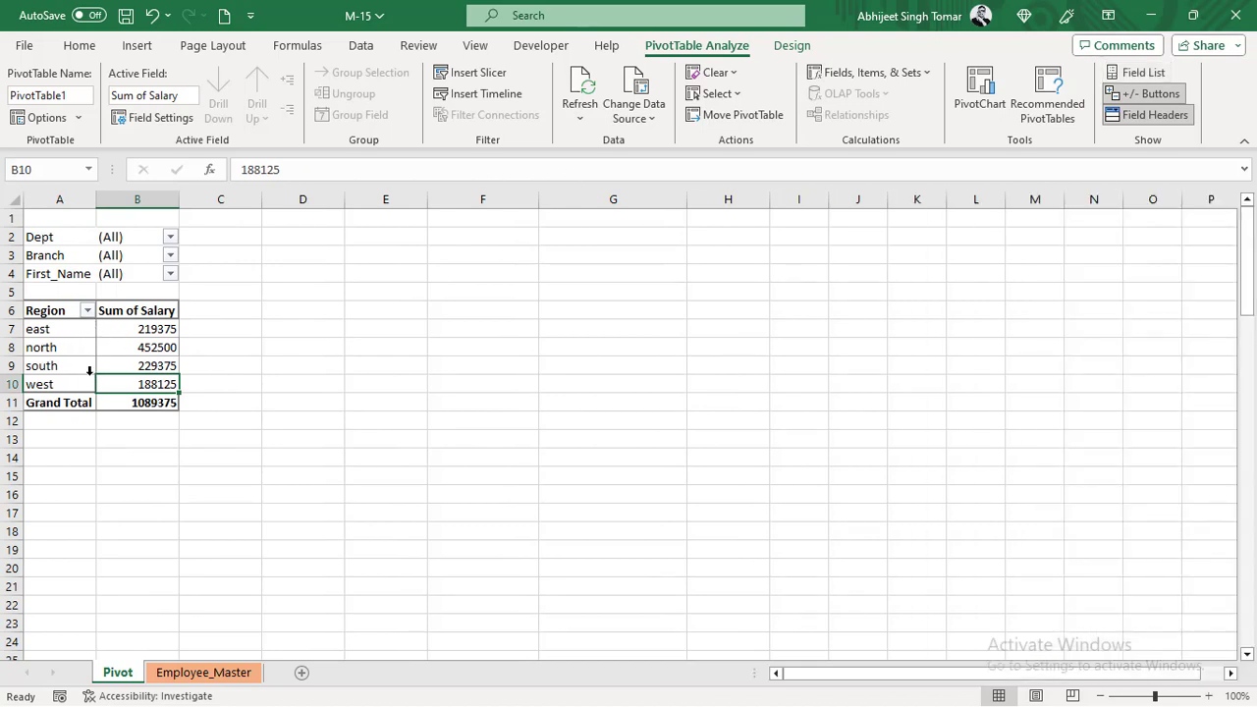
# - Drill down into the east region's Sum of Salary and highlight the Region entries of the extracted records
pyautogui.doubleClick(155, 328)
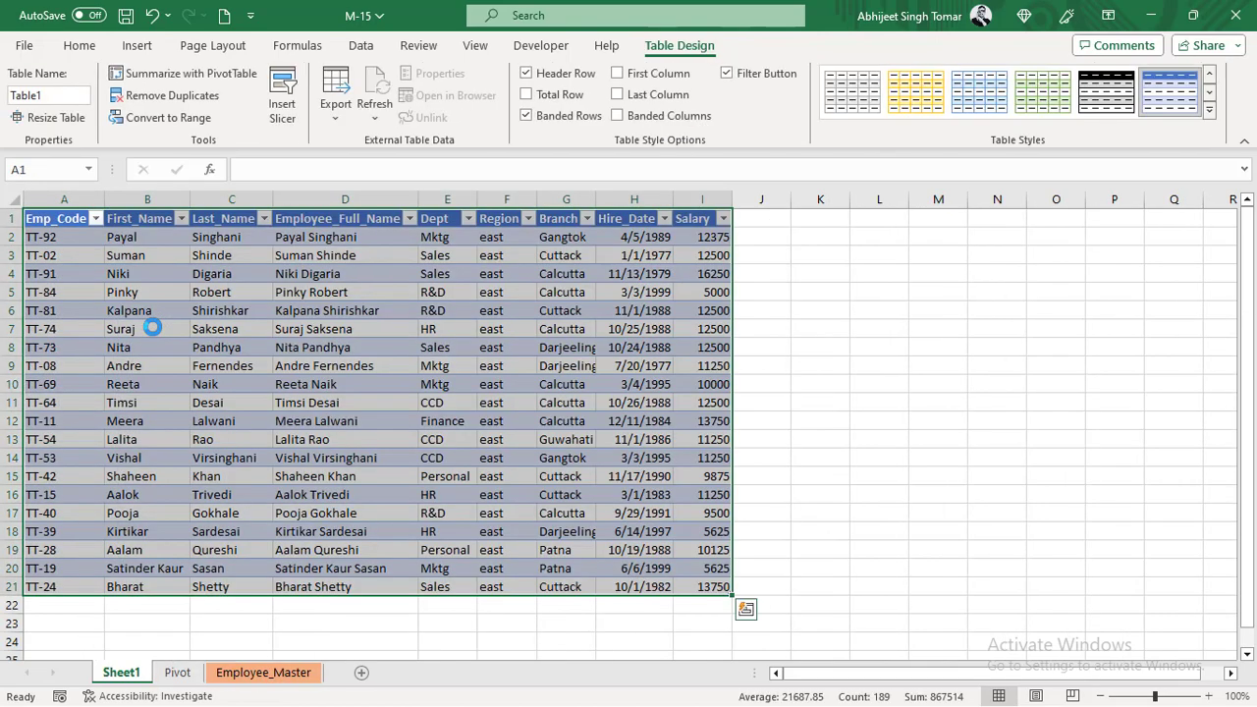
pyautogui.click(324, 335)
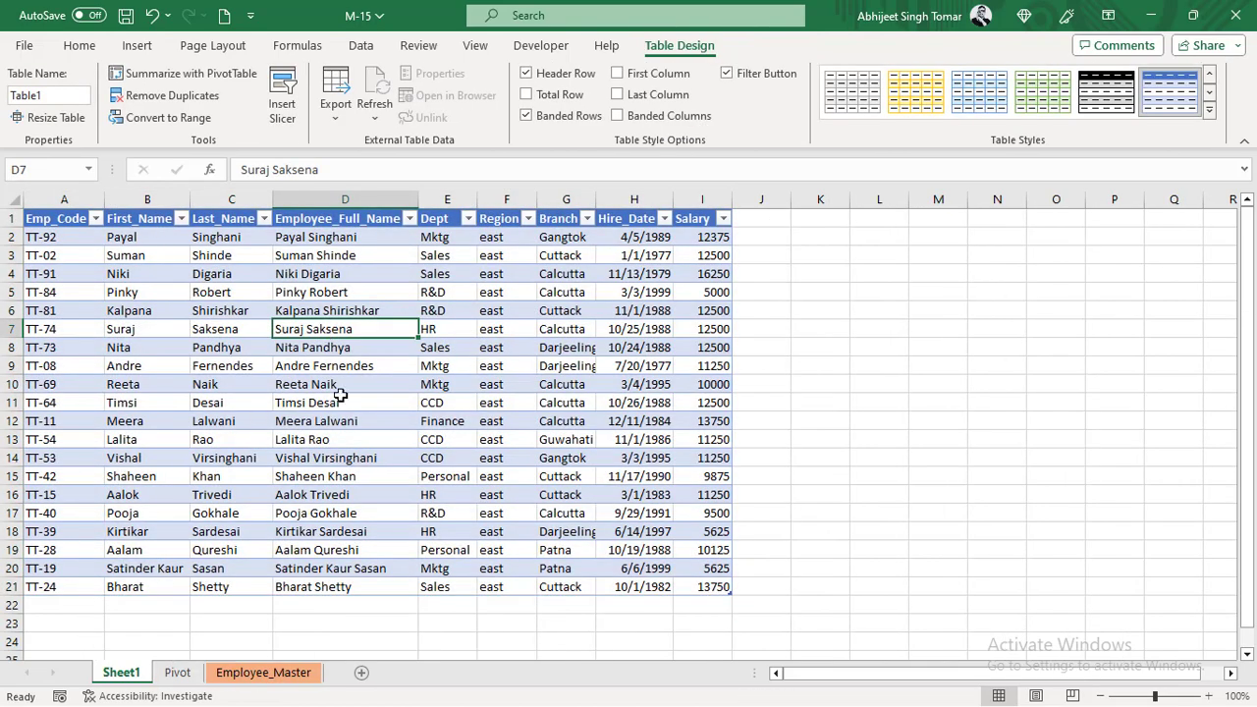
pyautogui.moveTo(492, 236); pyautogui.dragTo(484, 587)
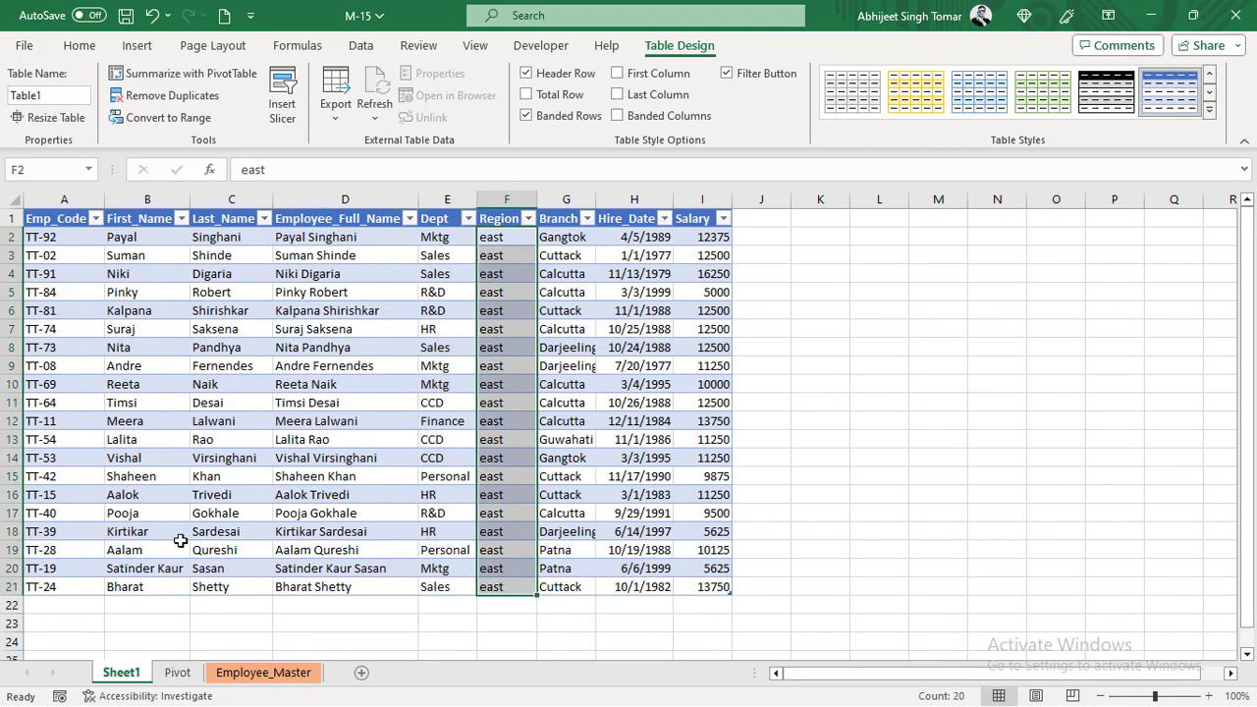
# - Extract the detail records behind the north region's Sum of Salary and look through them
pyautogui.click(177, 673)
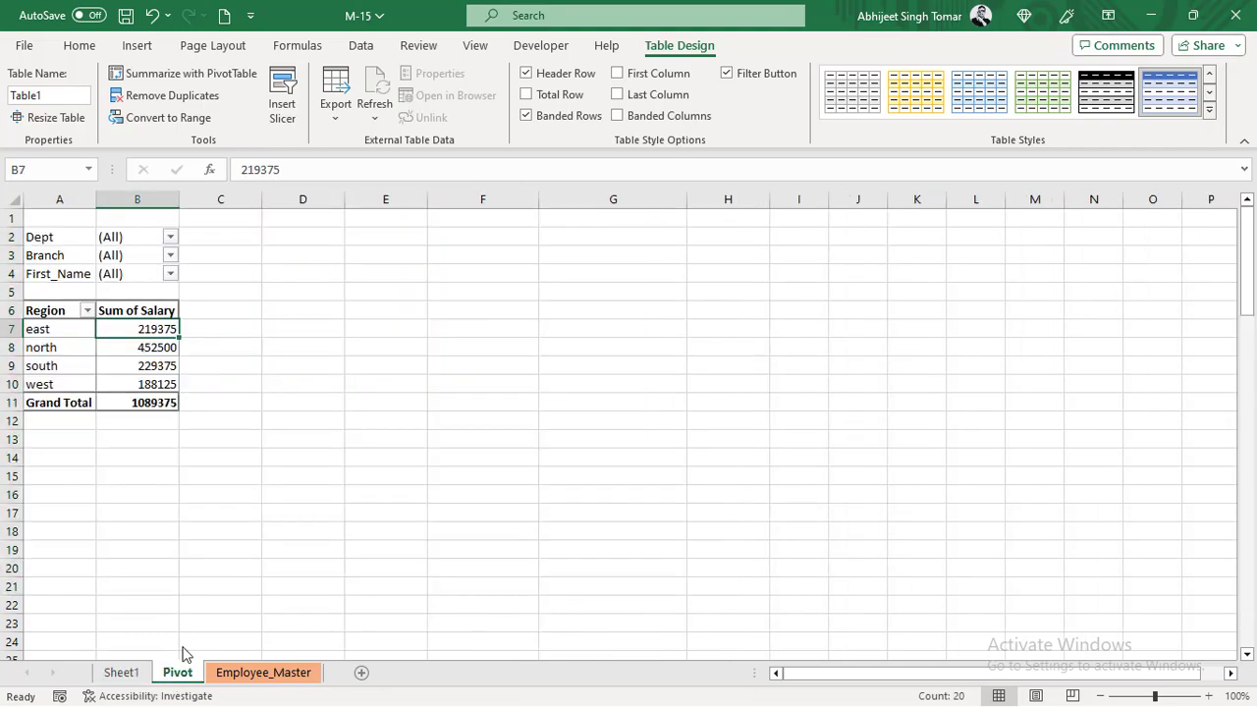
pyautogui.doubleClick(141, 354)
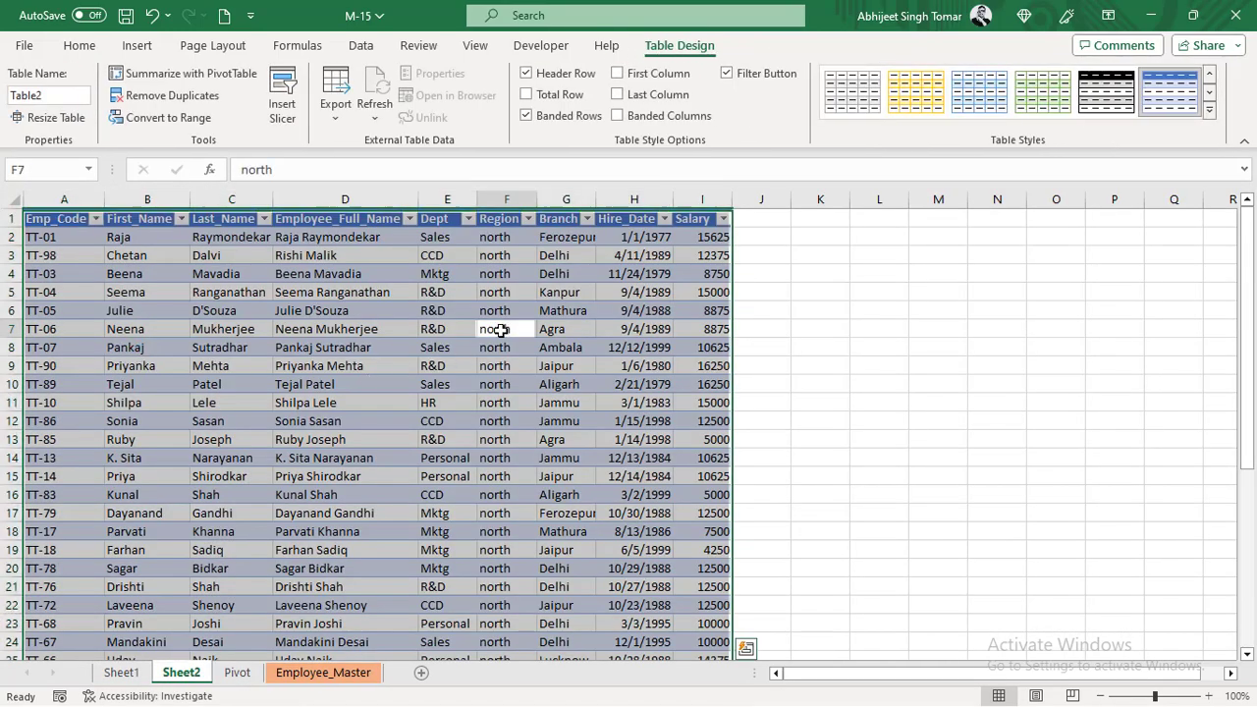
pyautogui.click(501, 329)
pyautogui.scroll(-6, 500, 570)
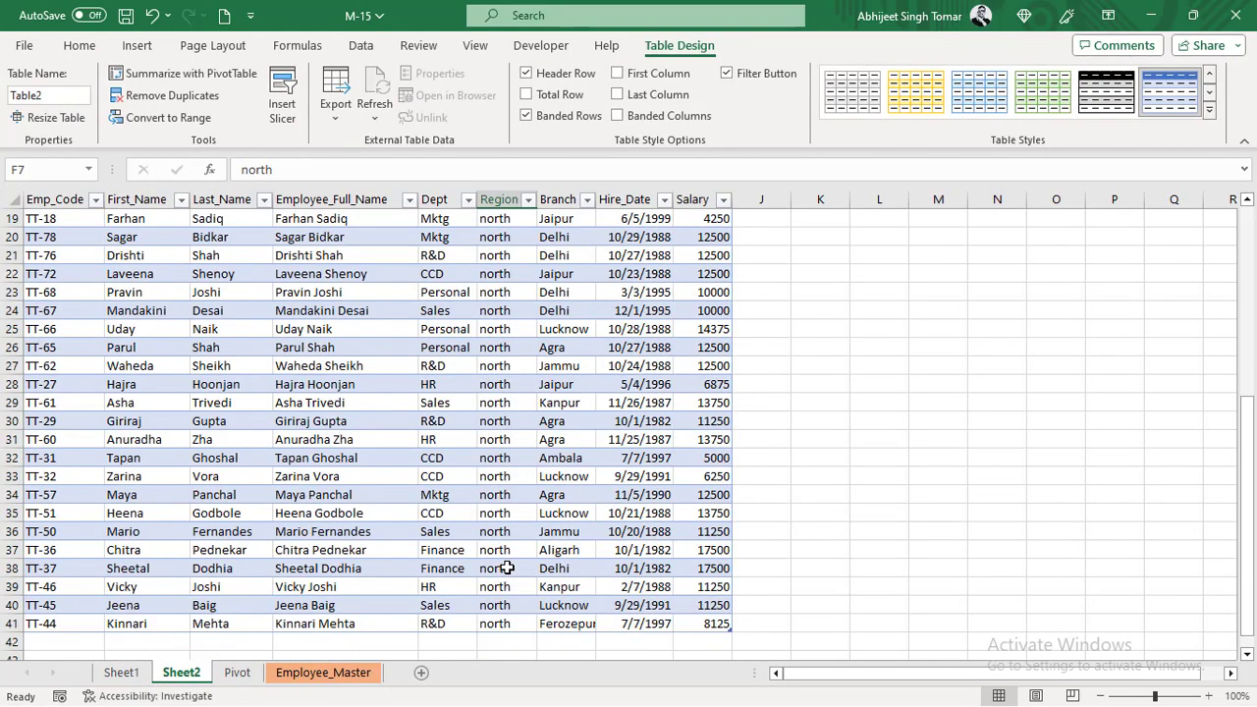
pyautogui.scroll(6, 500, 570)
# - Extract all detail records behind the pivot table's Grand Total and look through them
pyautogui.click(237, 673)
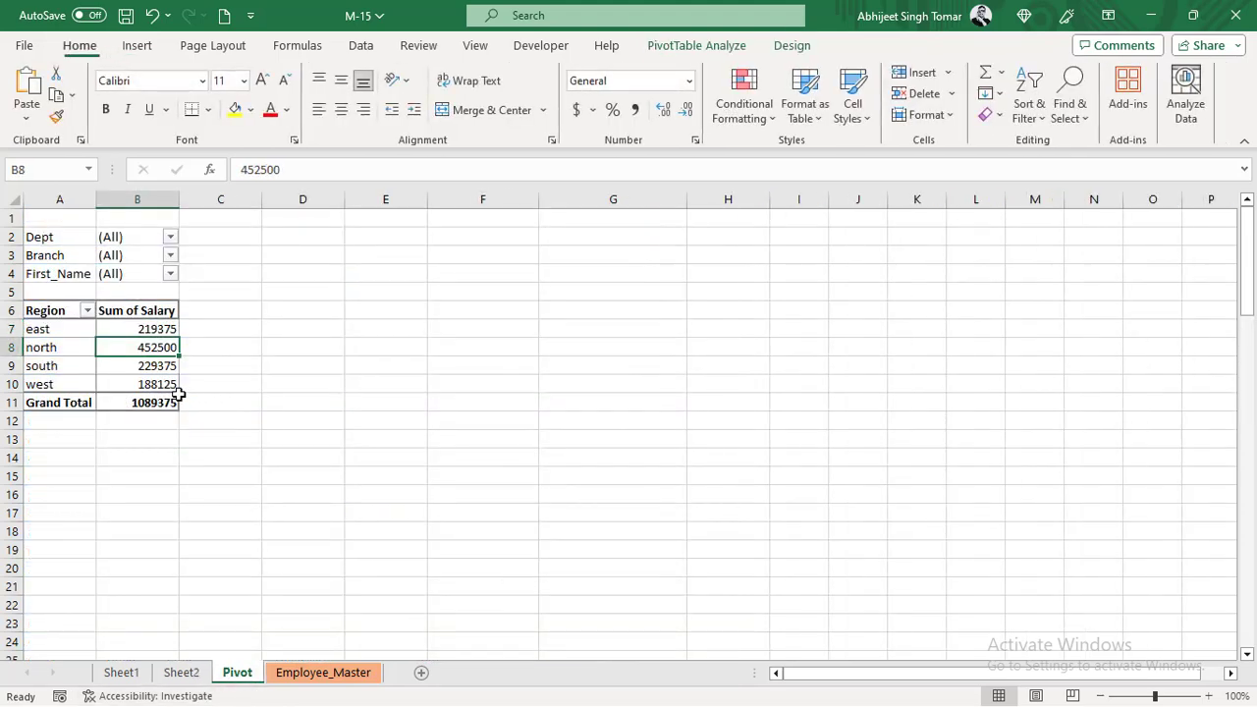
pyautogui.doubleClick(163, 400)
pyautogui.scroll(-17, 365, 520)
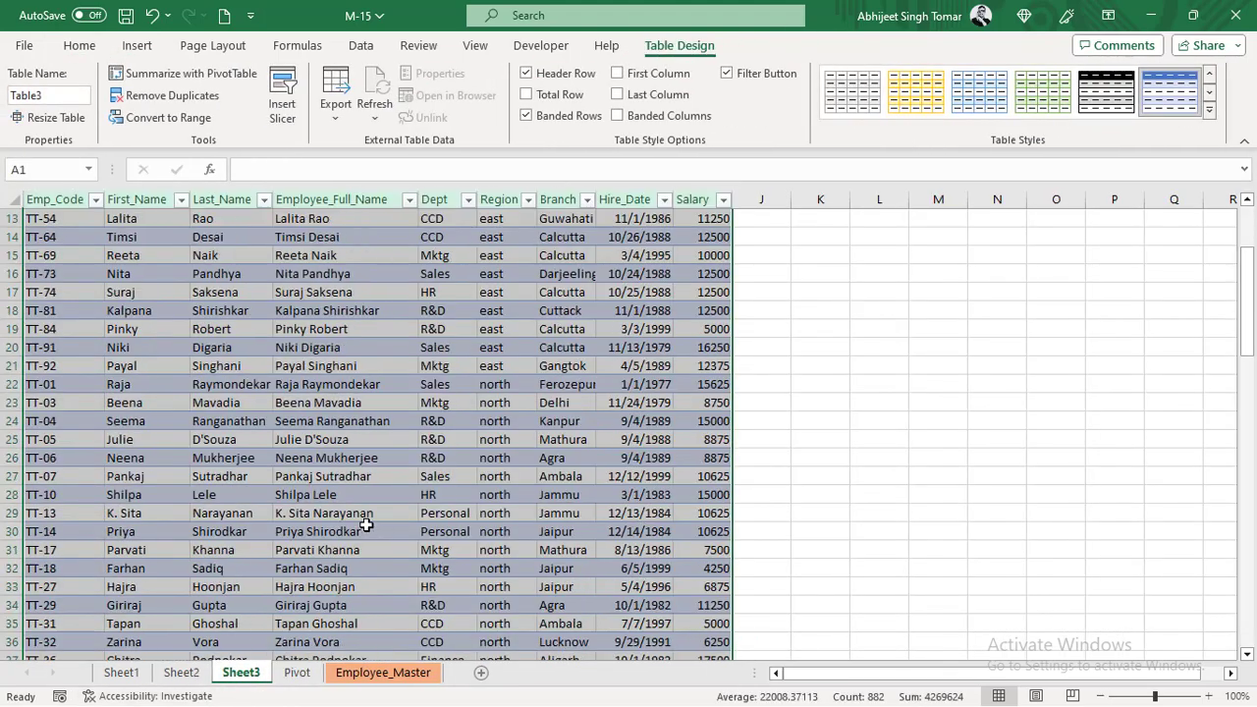
pyautogui.scroll(-7, 366, 524)
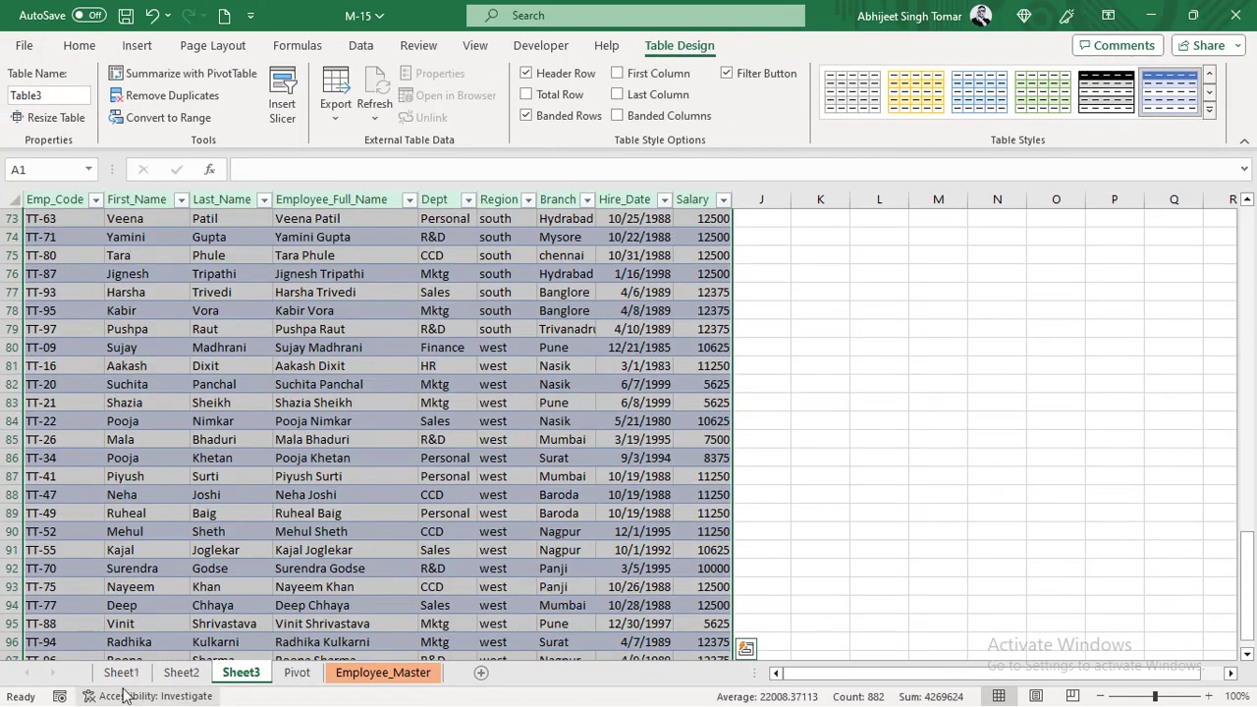
# - Delete the three drill-down sheets Sheet1, Sheet2 and Sheet3 together
pyautogui.click(122, 673)
pyautogui.keyDown('shift'); pyautogui.click(231, 673); pyautogui.keyUp('shift')
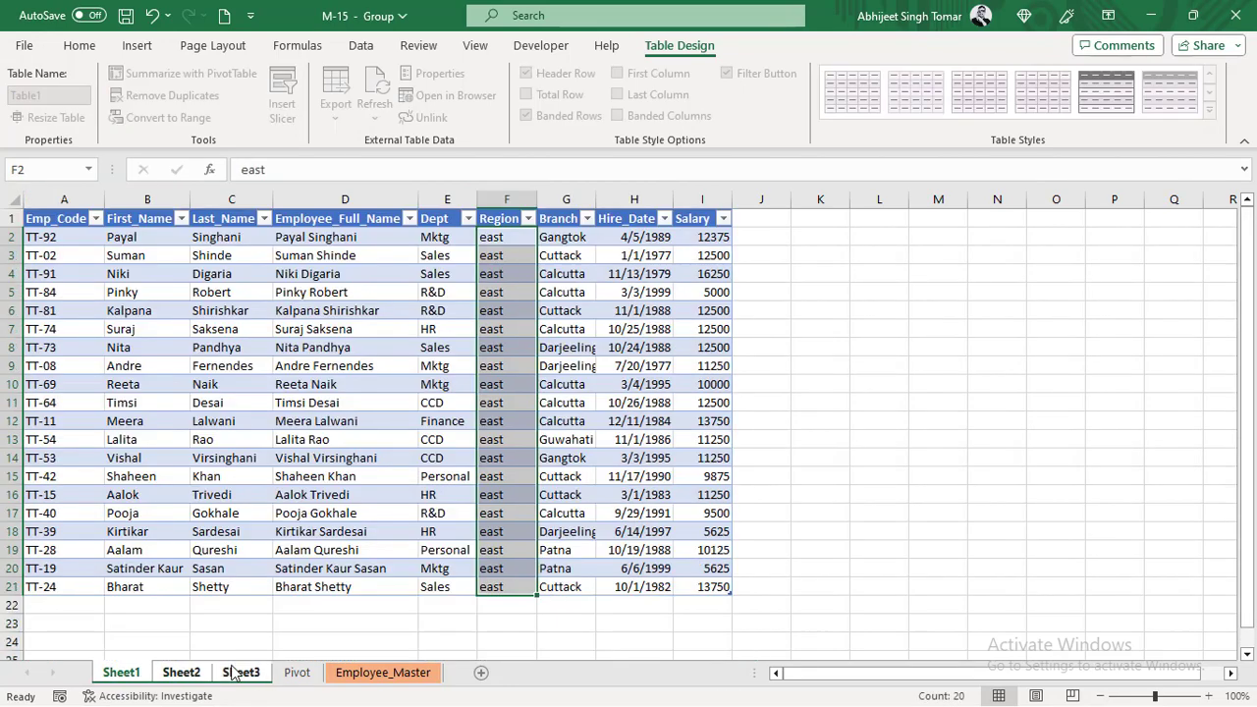
pyautogui.rightClick(232, 673)
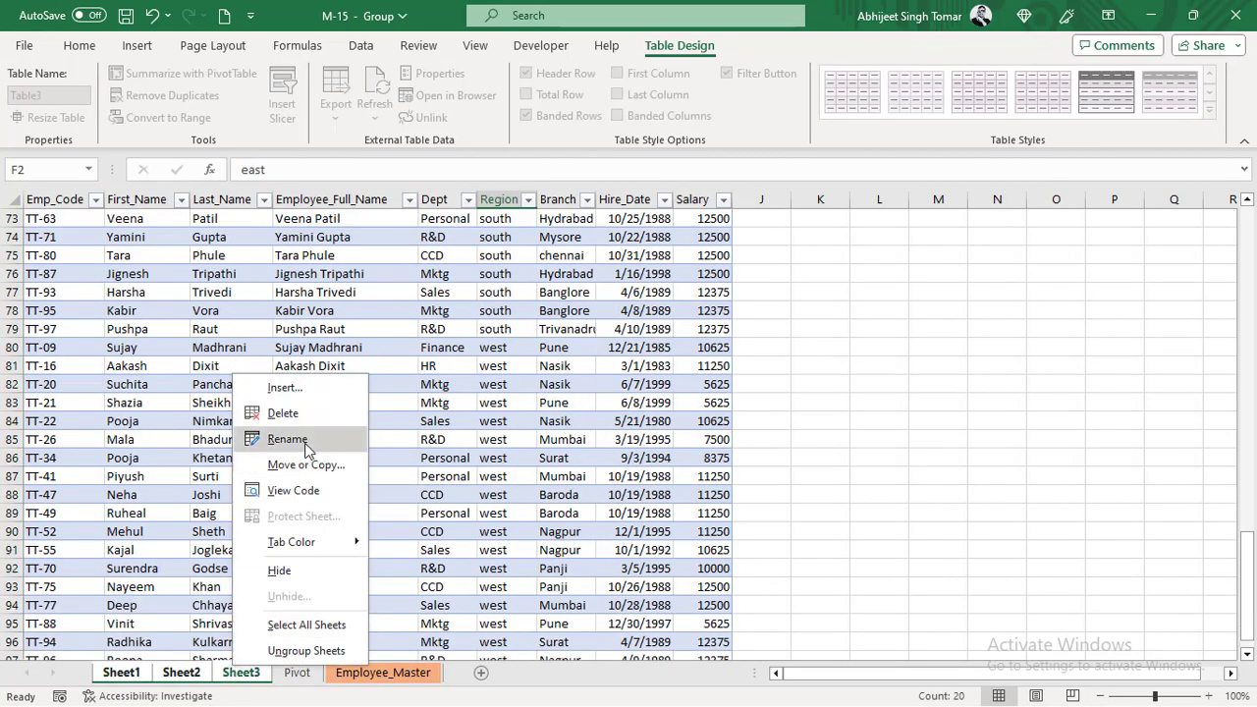
pyautogui.click(295, 420)
pyautogui.click(598, 416)
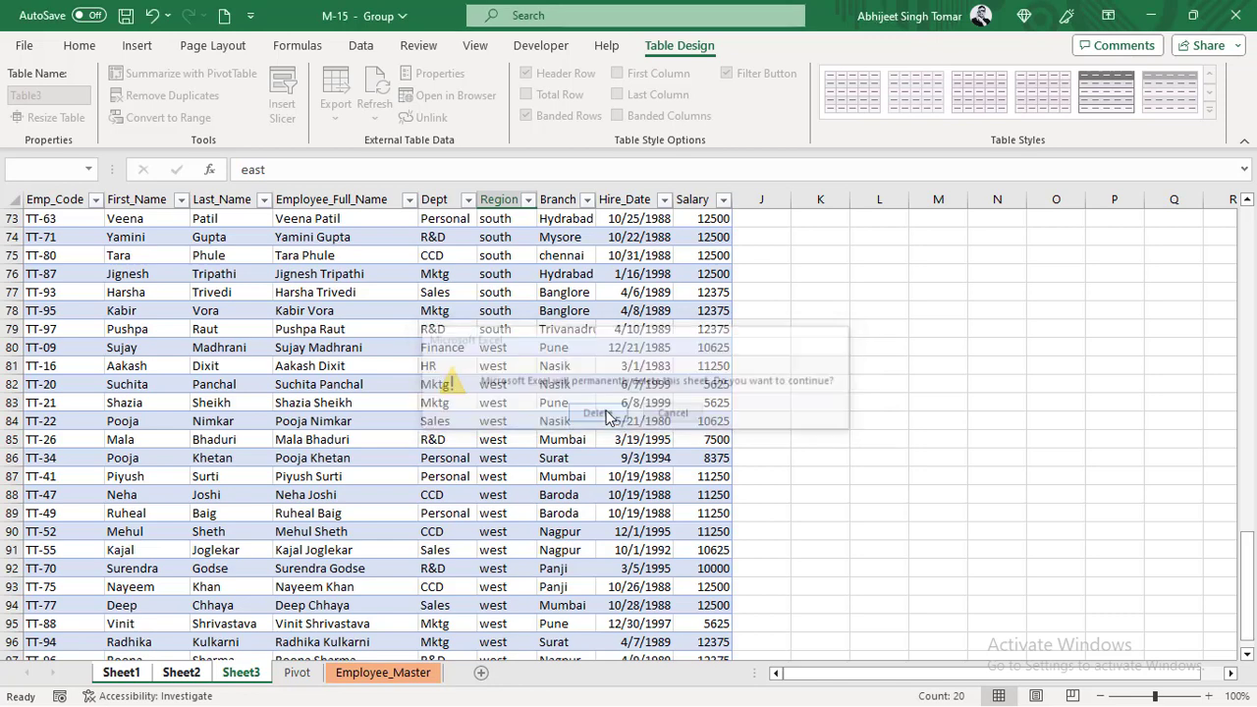
pyautogui.press('Up')
pyautogui.press('Up')
pyautogui.press('Up')
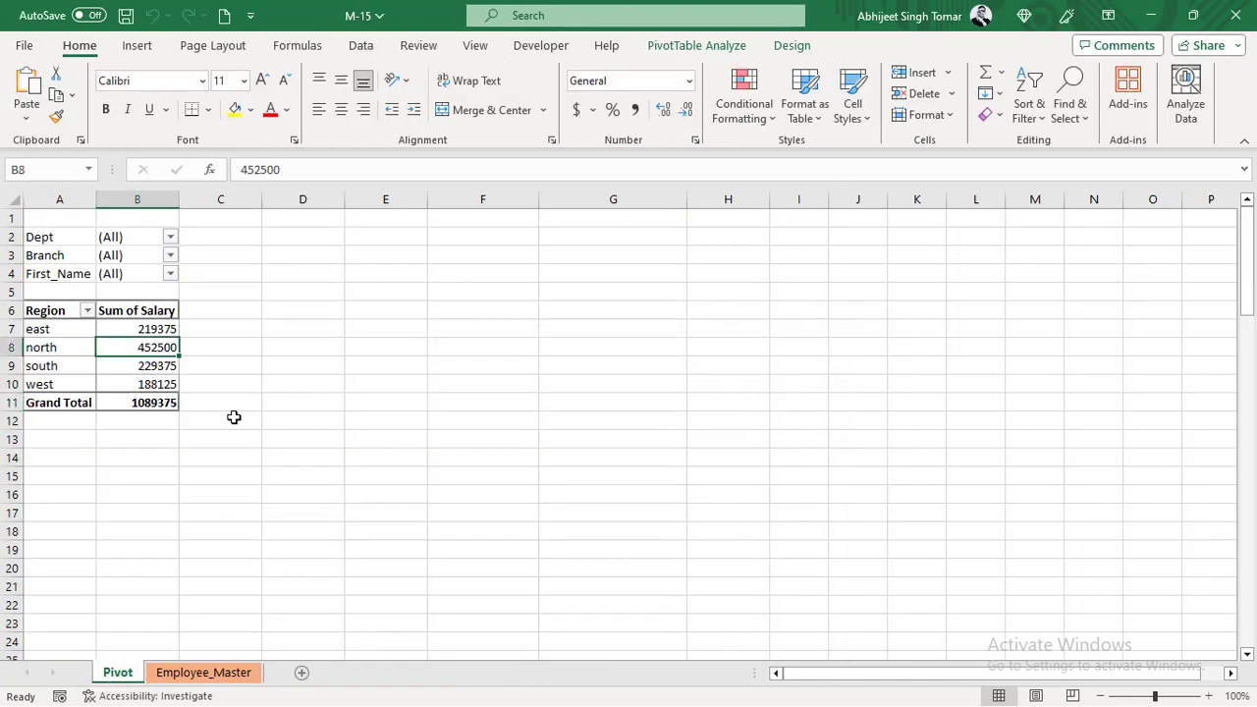
# - Review the pivot table's data options, including Enable show details, and accept them without changes
pyautogui.click(148, 365)
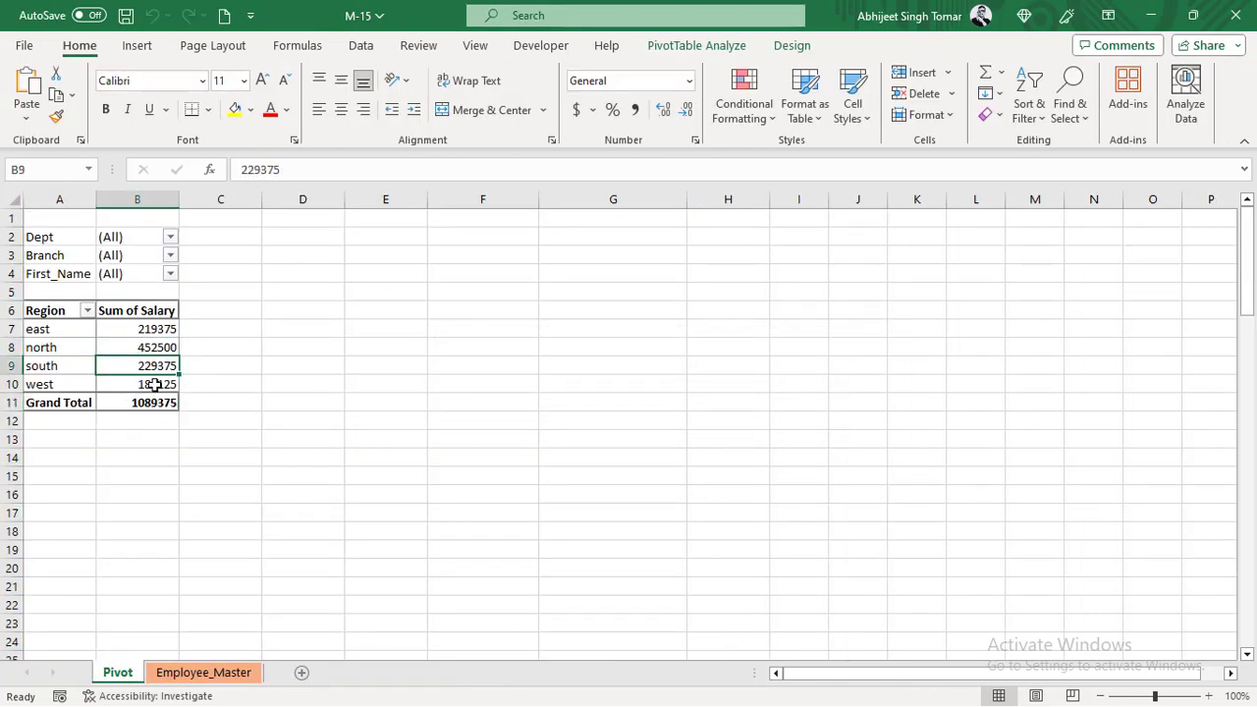
pyautogui.click(685, 49)
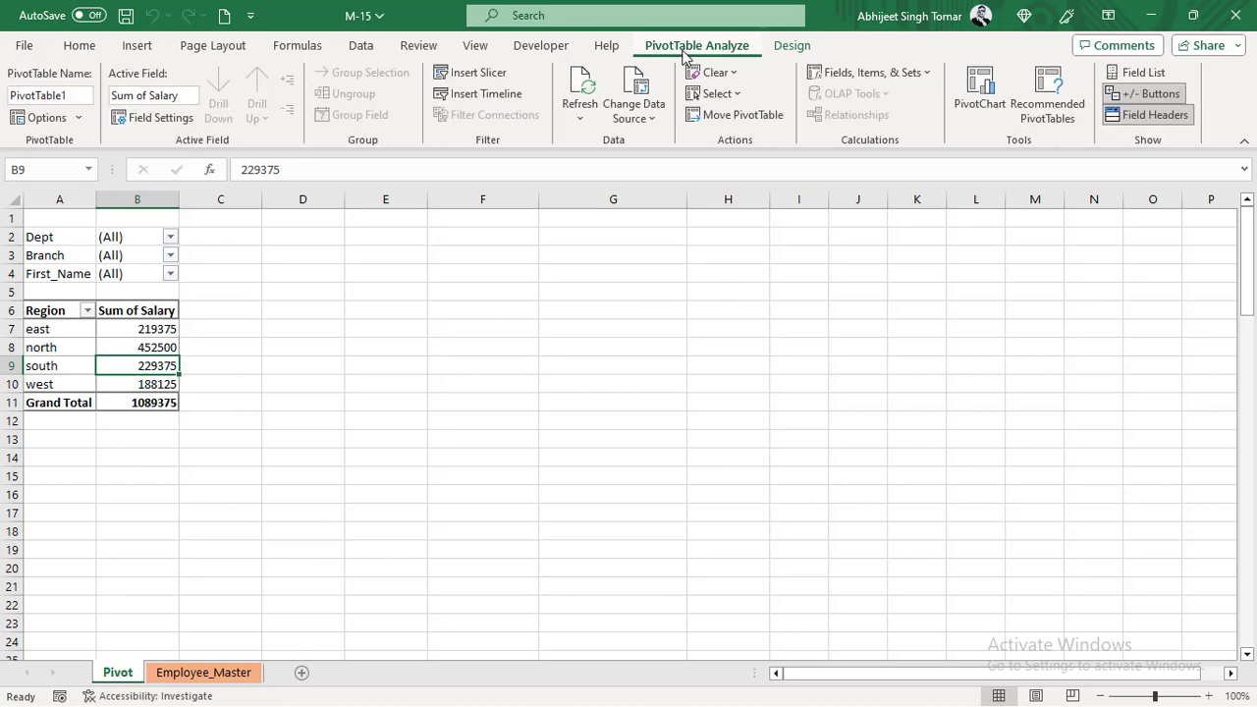
pyautogui.click(44, 117)
pyautogui.moveTo(685, 75); pyautogui.dragTo(627, 157)
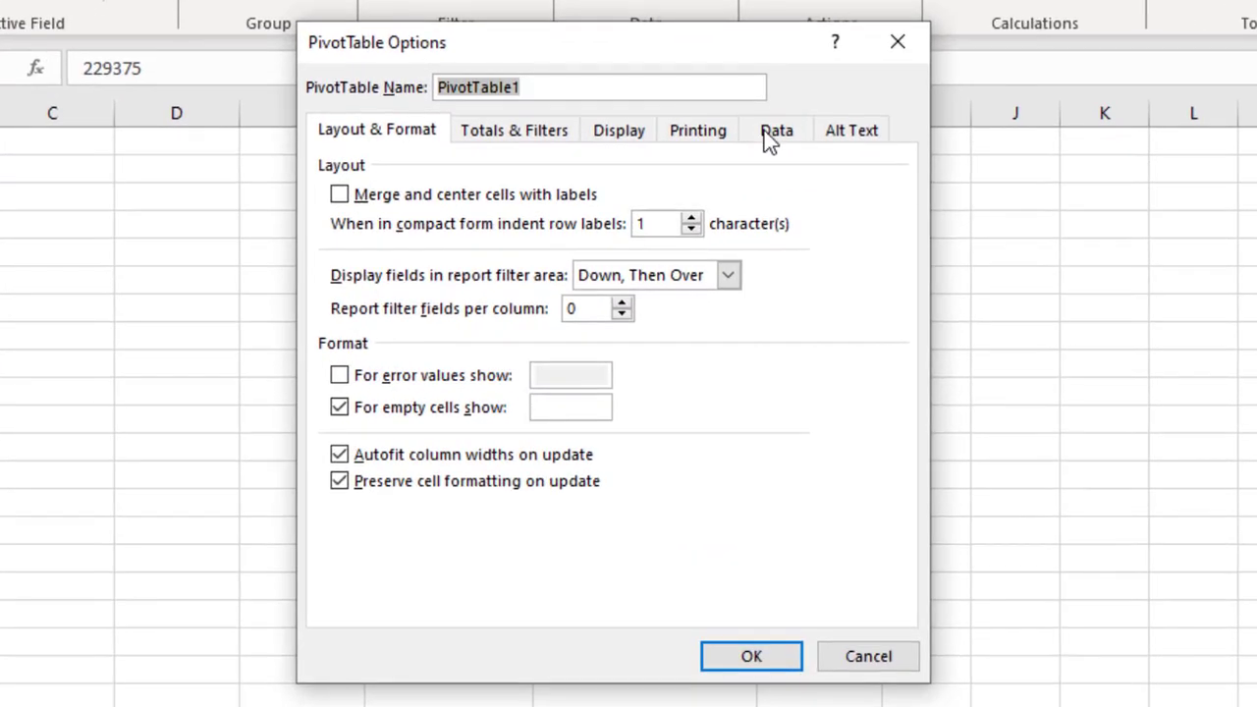
pyautogui.click(771, 137)
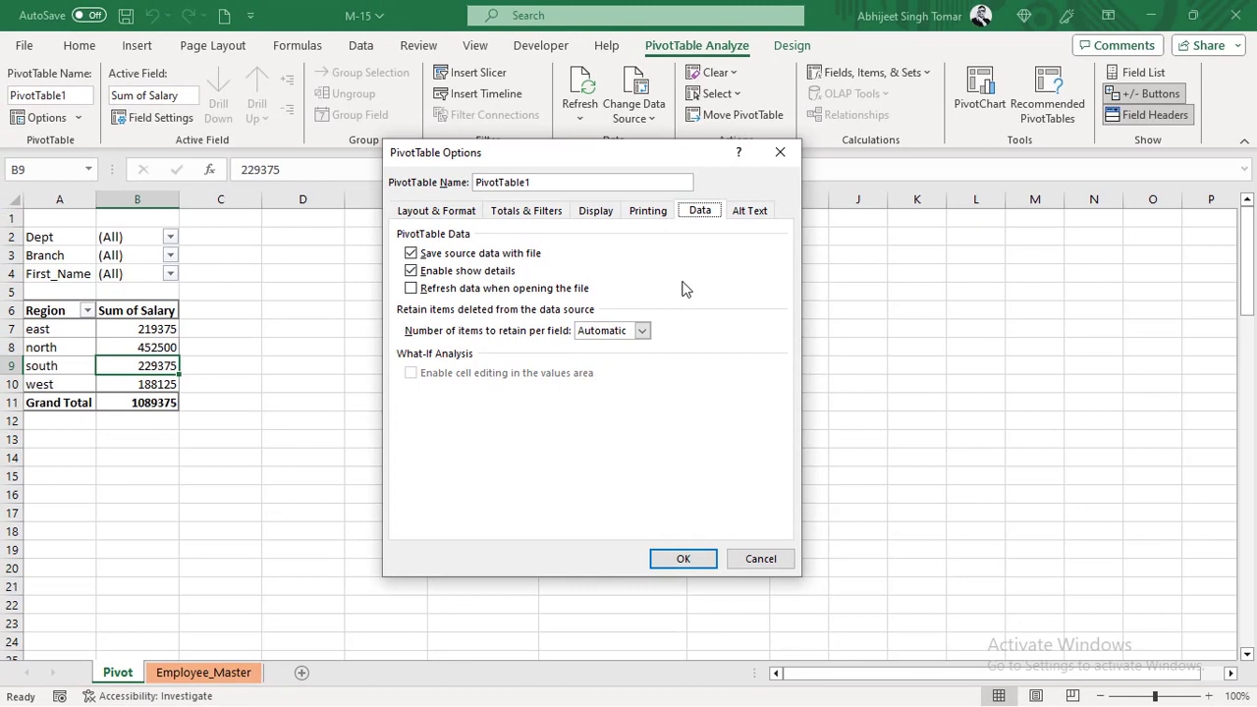
pyautogui.click(683, 558)
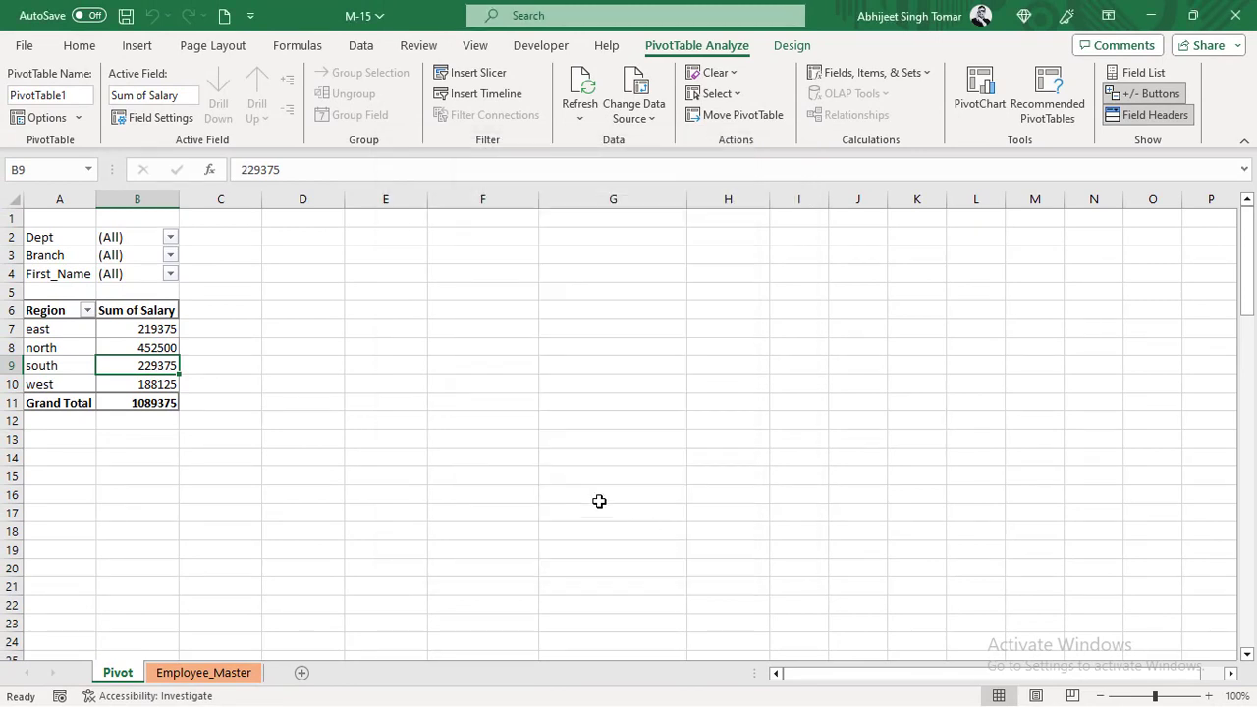
# - Move Region back to the pivot table's filters and First_Name to its rows, then hide the field list
pyautogui.click(135, 331)
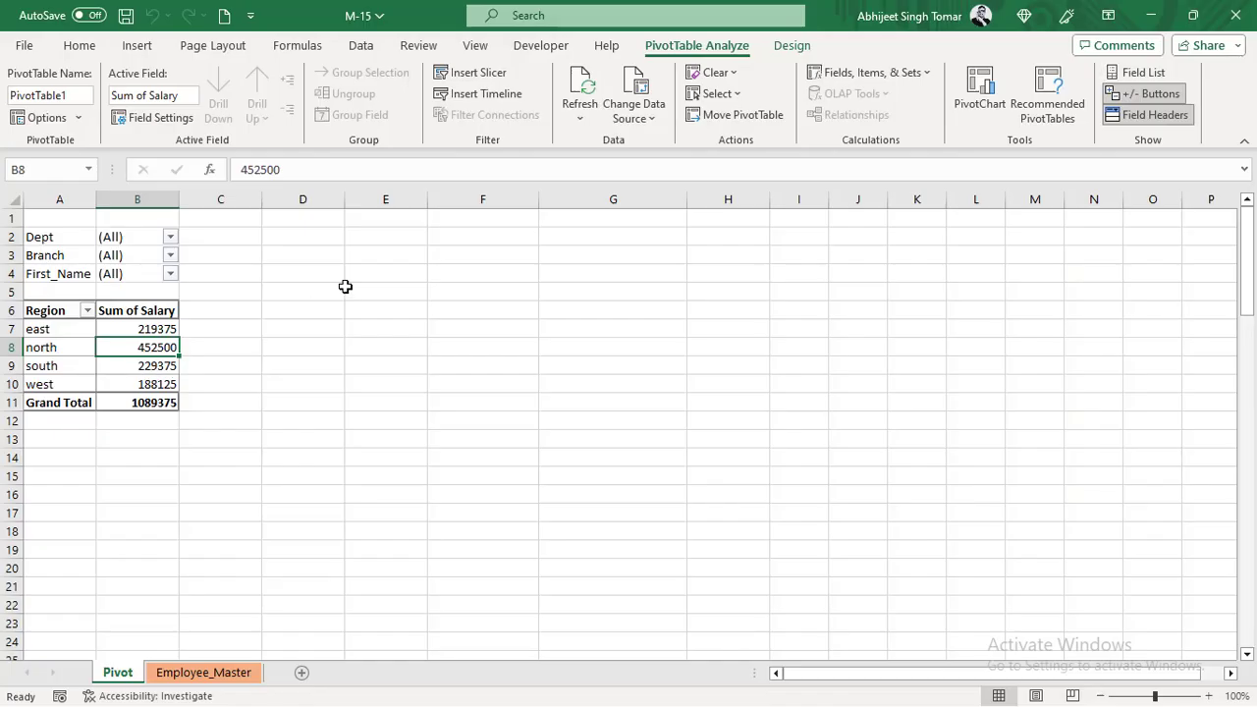
pyautogui.click(1140, 72)
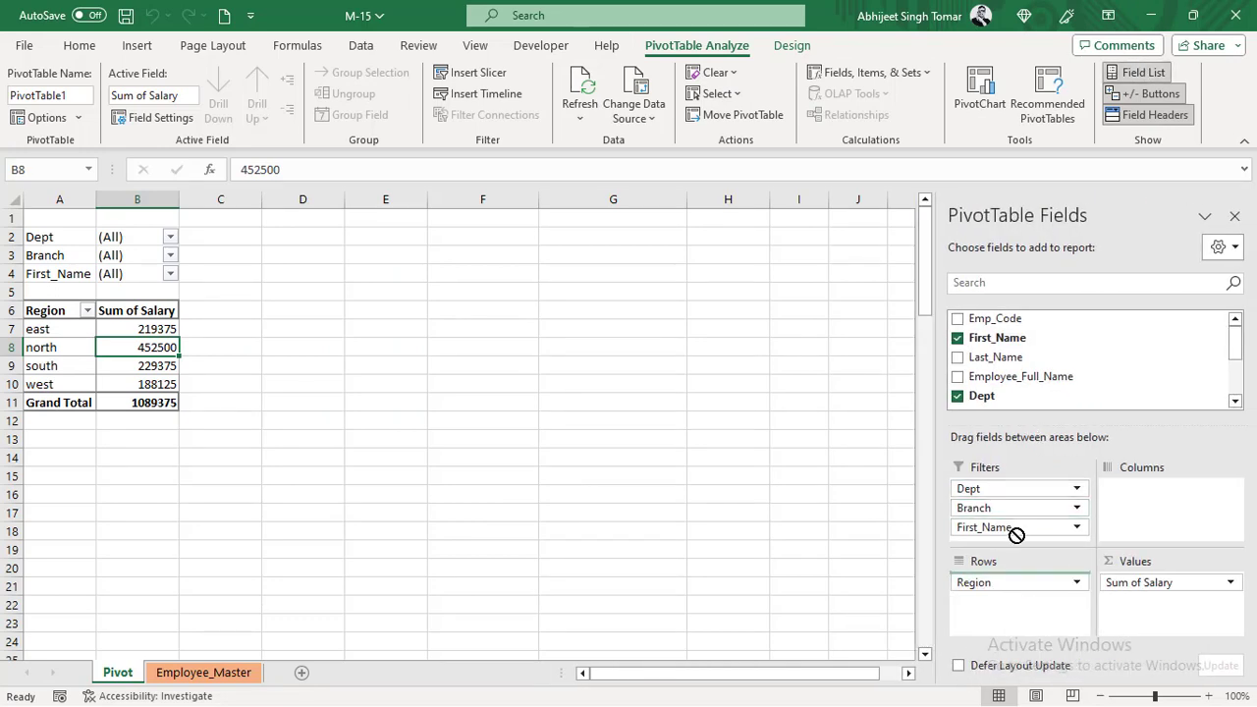
pyautogui.moveTo(1016, 583)
pyautogui.mouseDown()
pyautogui.moveTo(1025, 486)
pyautogui.moveTo(1016, 527)
pyautogui.moveTo(1002, 536)
pyautogui.moveTo(1002, 598)
pyautogui.mouseUp()
pyautogui.scroll(-1, 1019, 508)
pyautogui.click(147, 360)
pyautogui.click(1235, 216)
pyautogui.click(149, 330)
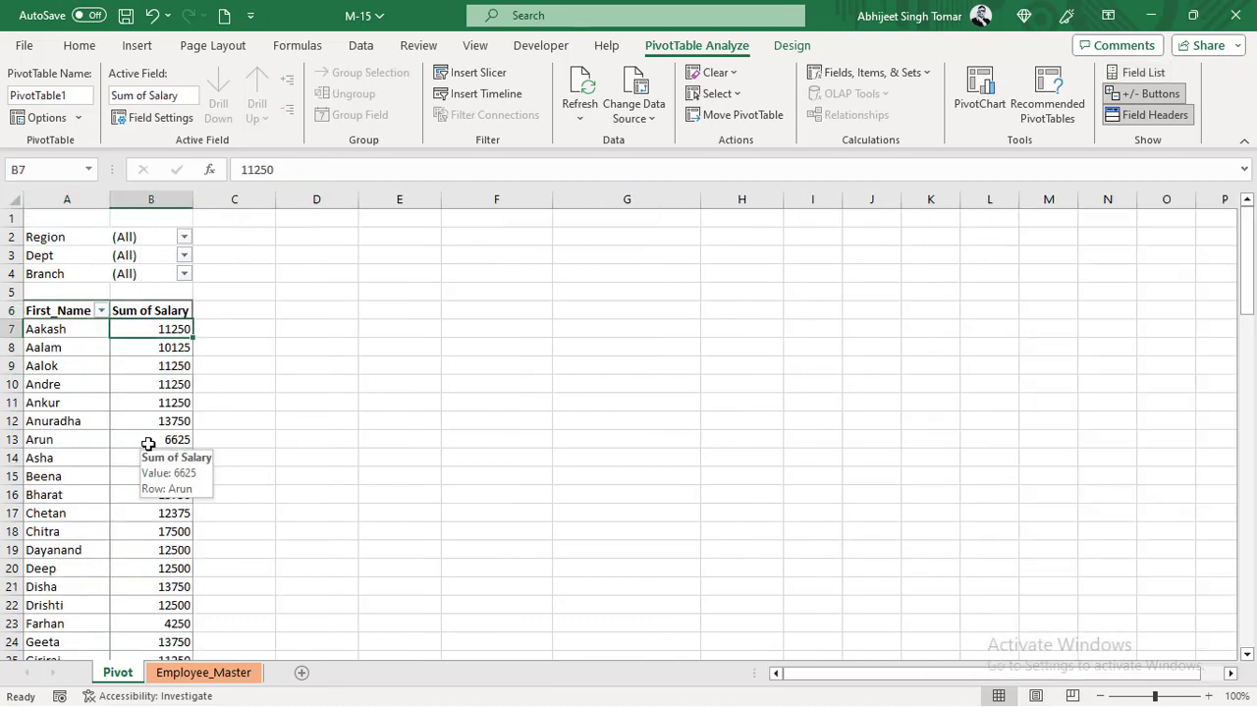
# - Compare the order of first names in the pivot table with the Employee_Master source records
pyautogui.click(94, 351)
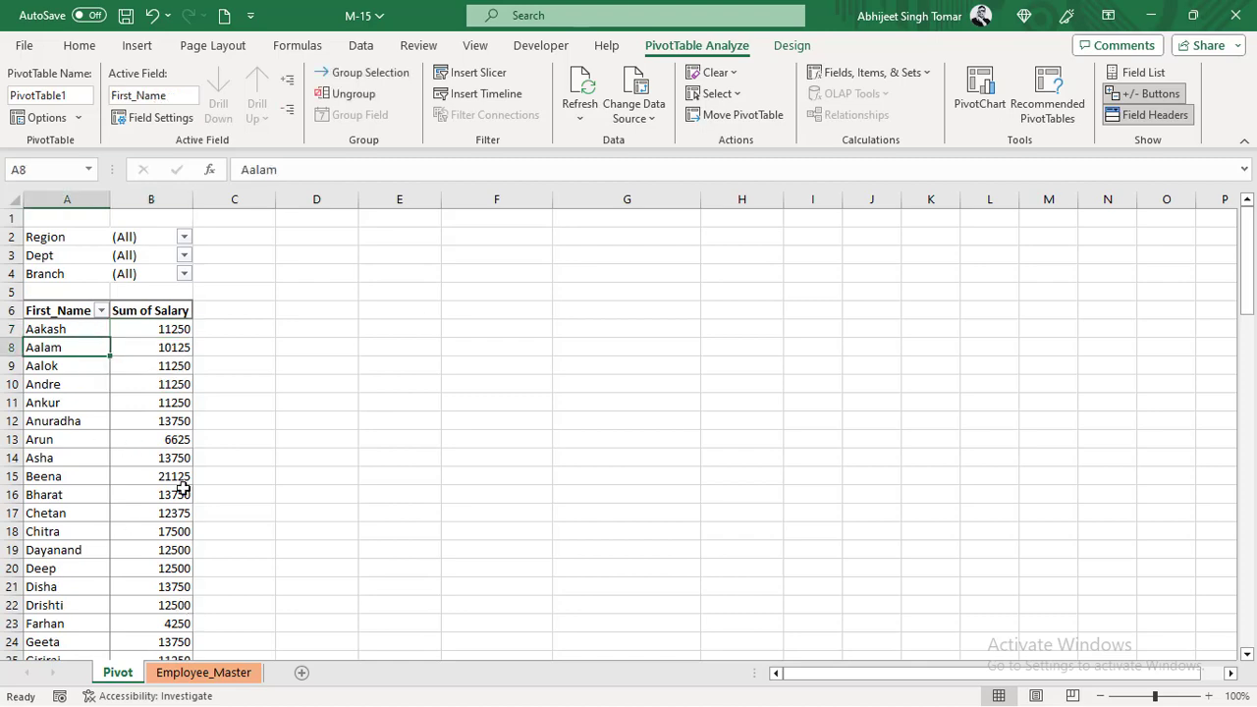
pyautogui.click(203, 673)
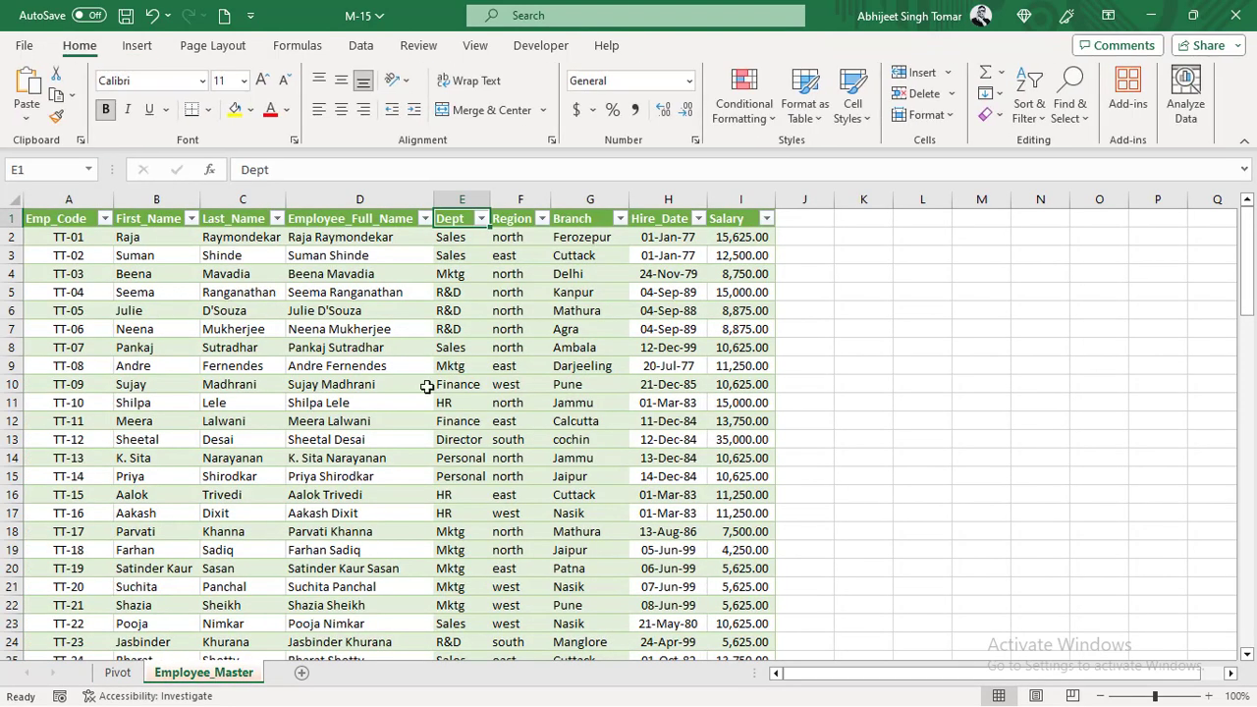
pyautogui.click(118, 674)
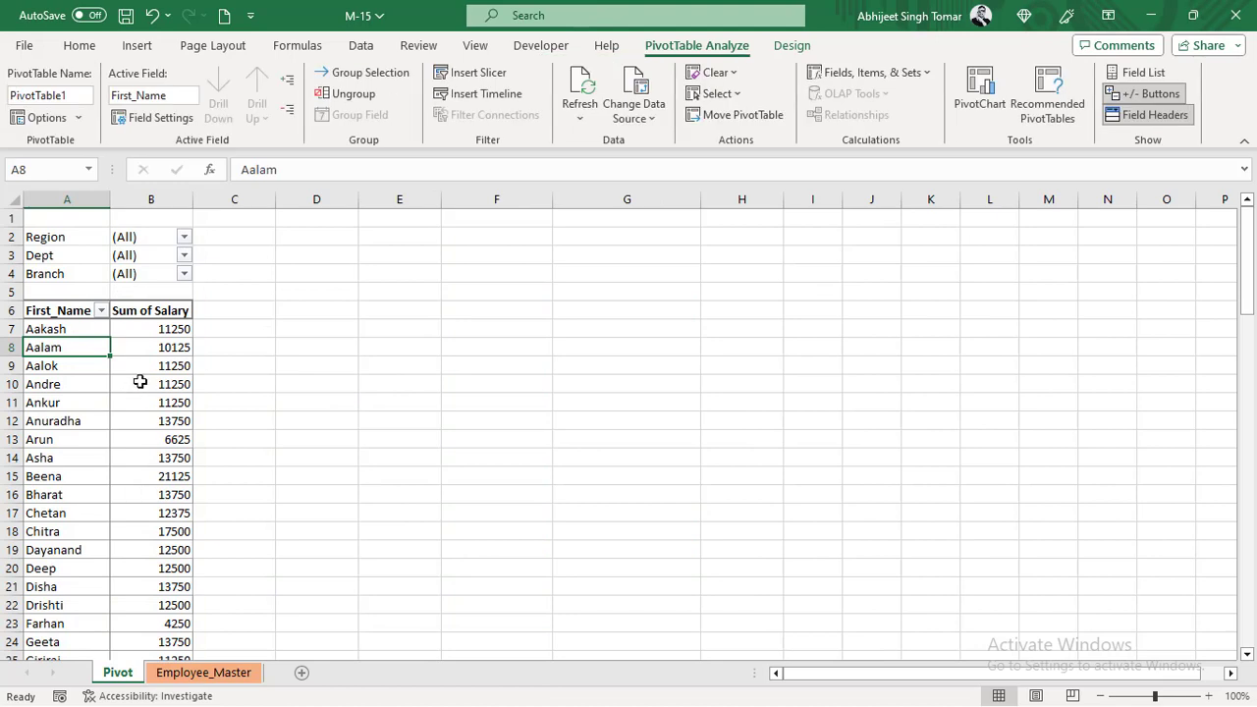
pyautogui.click(101, 310)
pyautogui.click(56, 390)
pyautogui.moveTo(61, 330); pyautogui.dragTo(60, 344)
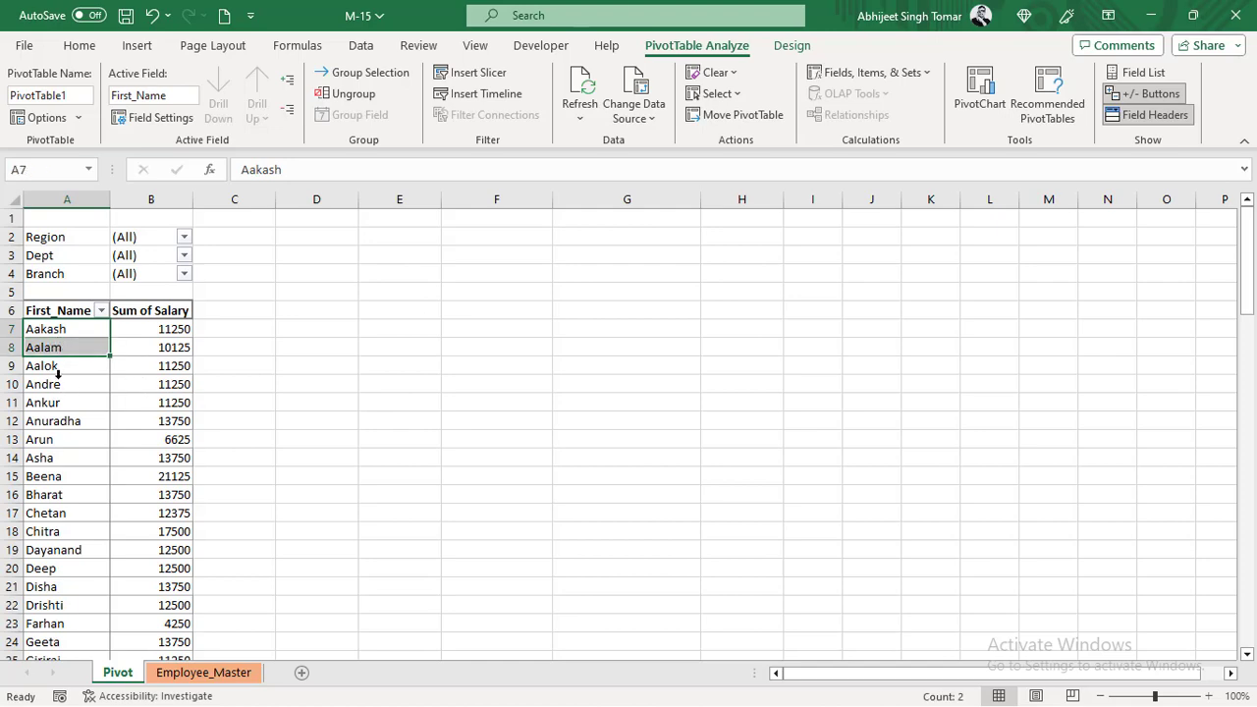
# - Filter the First_Name column of the Employee_Master table to only the first two names in its list
pyautogui.click(204, 672)
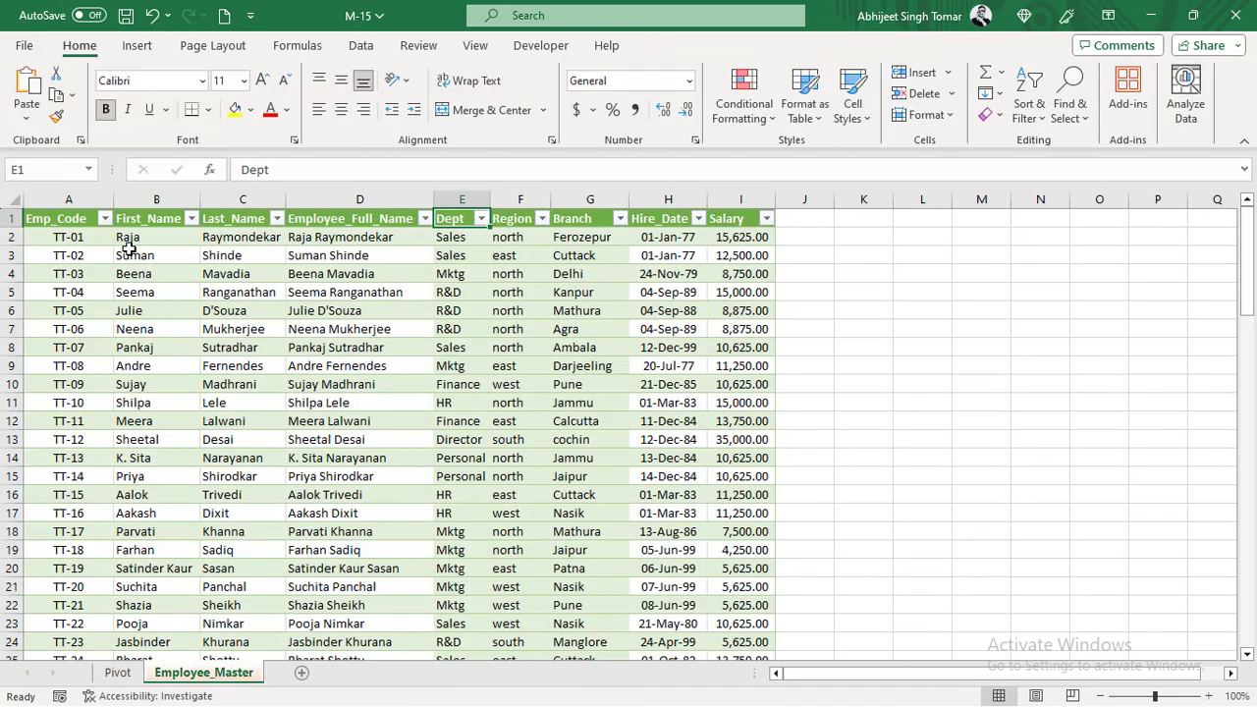
pyautogui.click(191, 218)
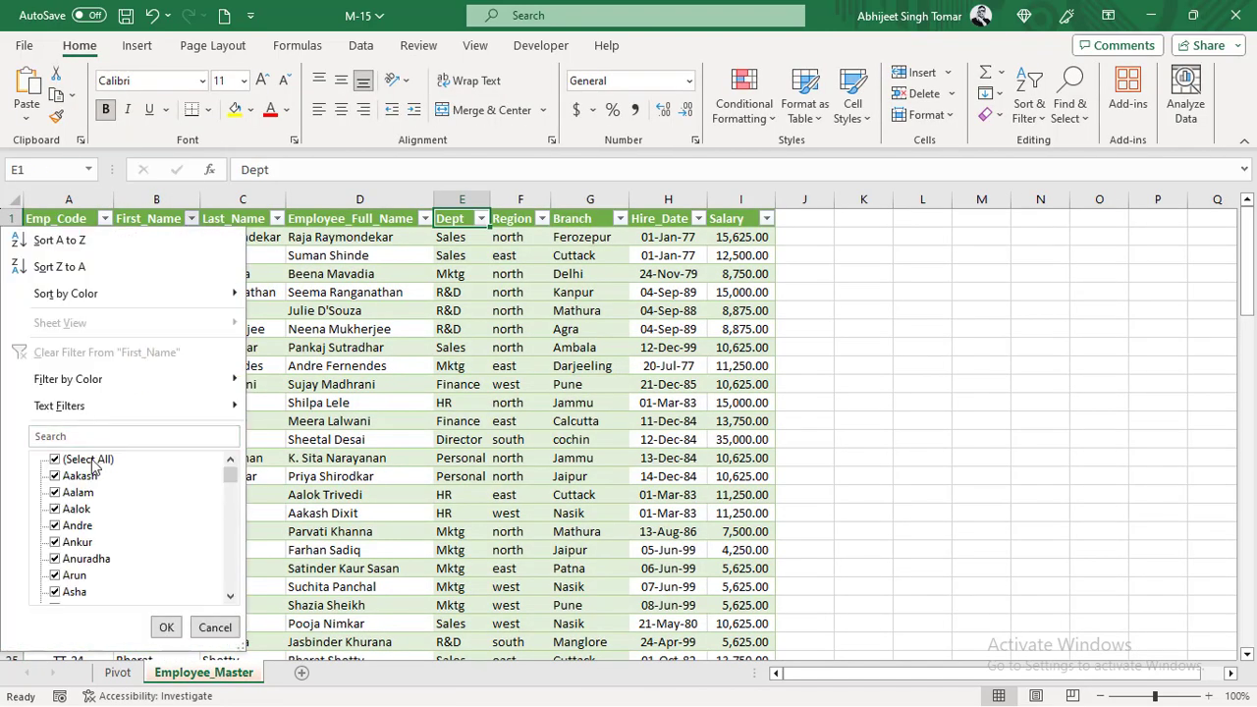
pyautogui.click(86, 460)
pyautogui.click(85, 476)
pyautogui.click(83, 493)
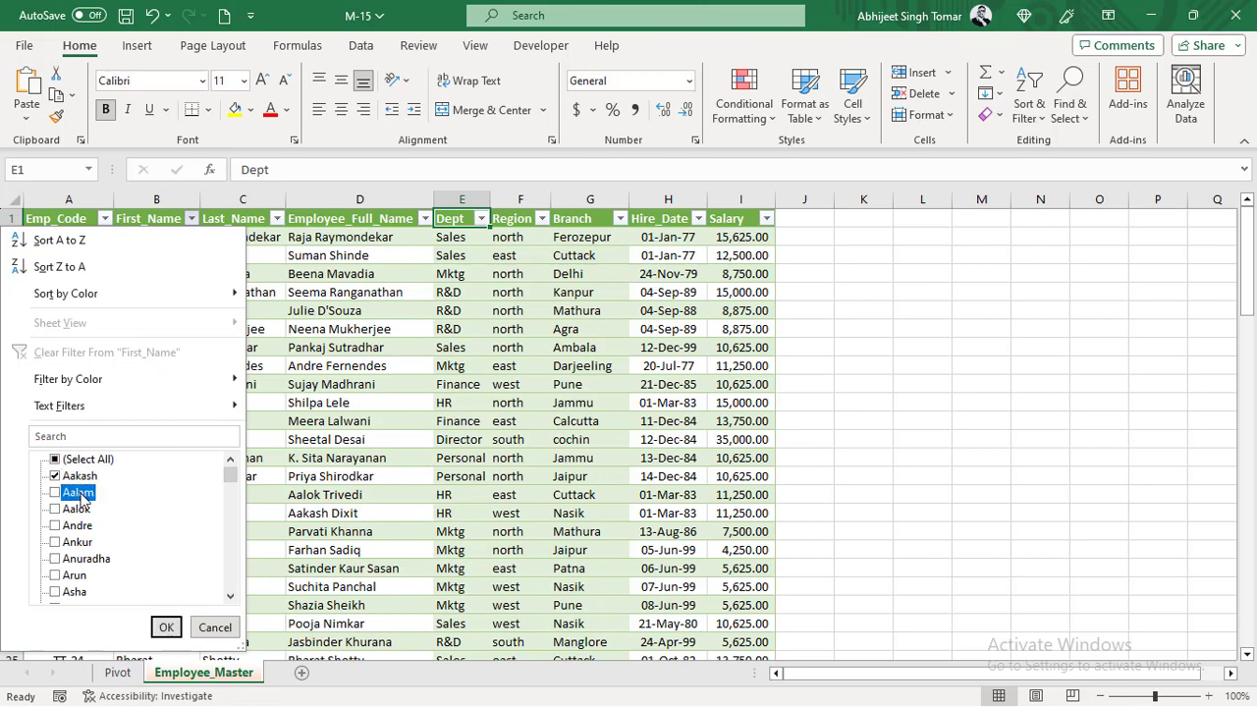
pyautogui.click(166, 629)
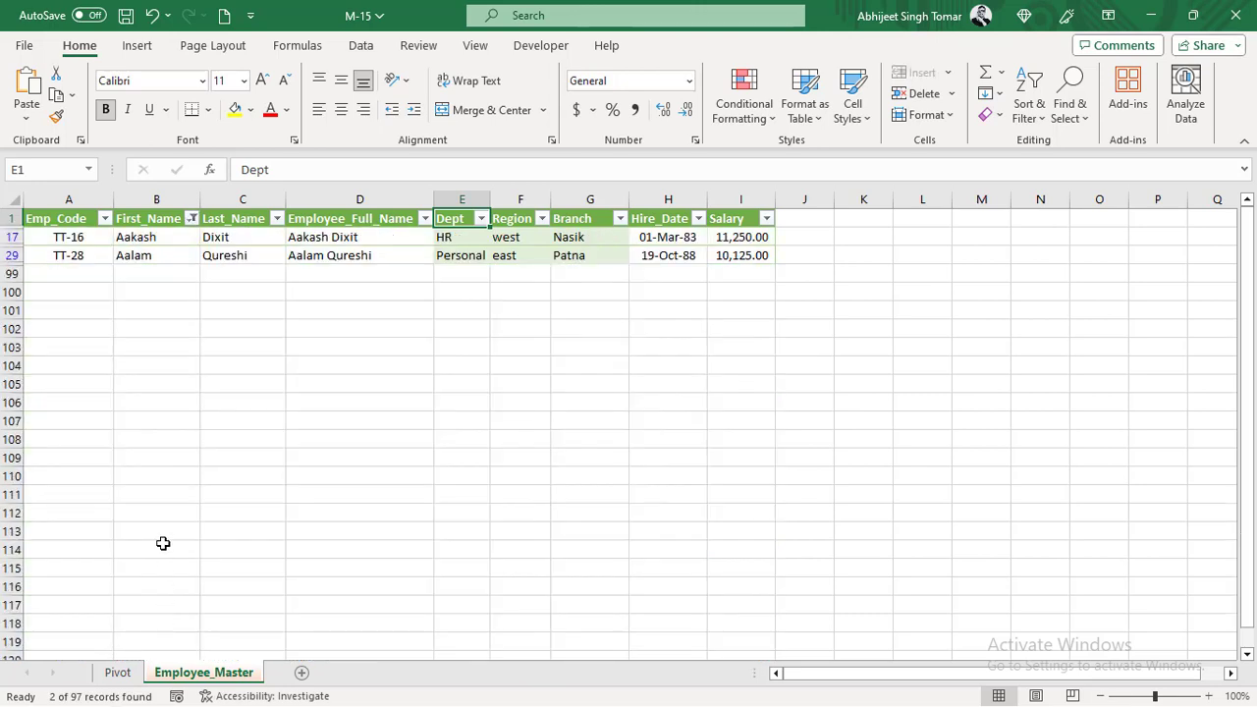
# - Delete both filtered employee rows from the Employee_Master table
pyautogui.click(12, 236)
pyautogui.rightClick(12, 237)
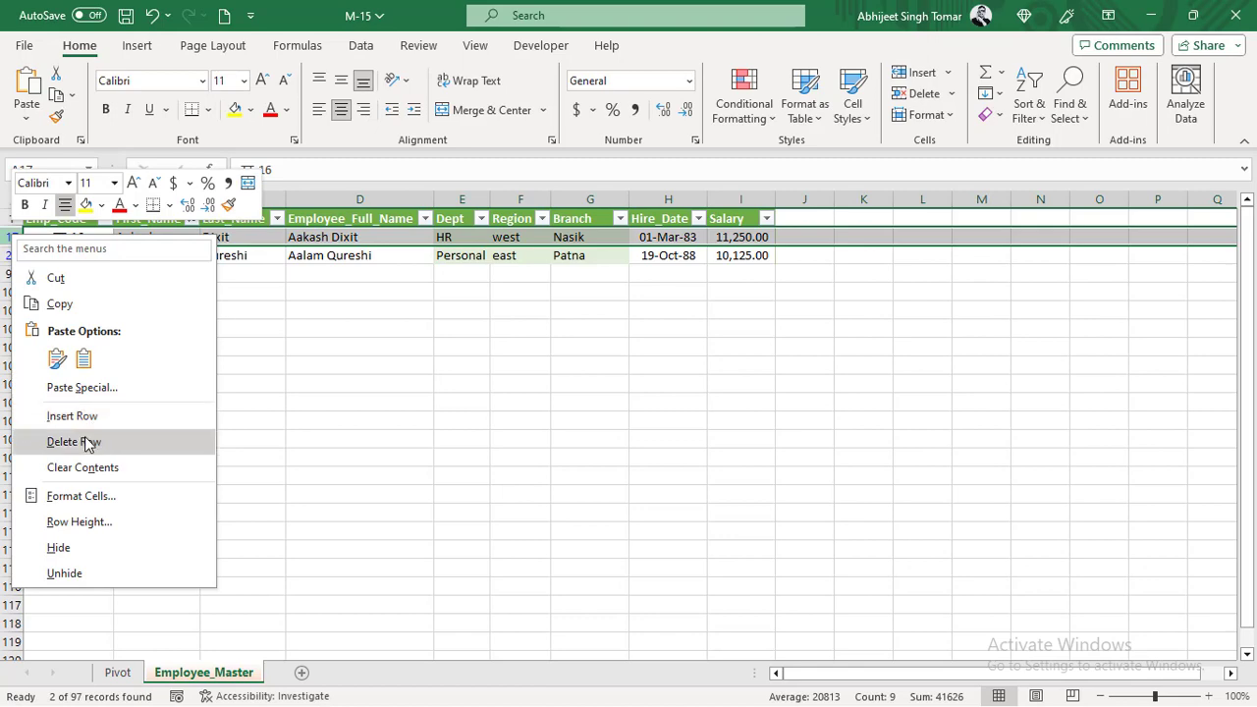
pyautogui.click(91, 442)
pyautogui.click(128, 344)
pyautogui.click(12, 237)
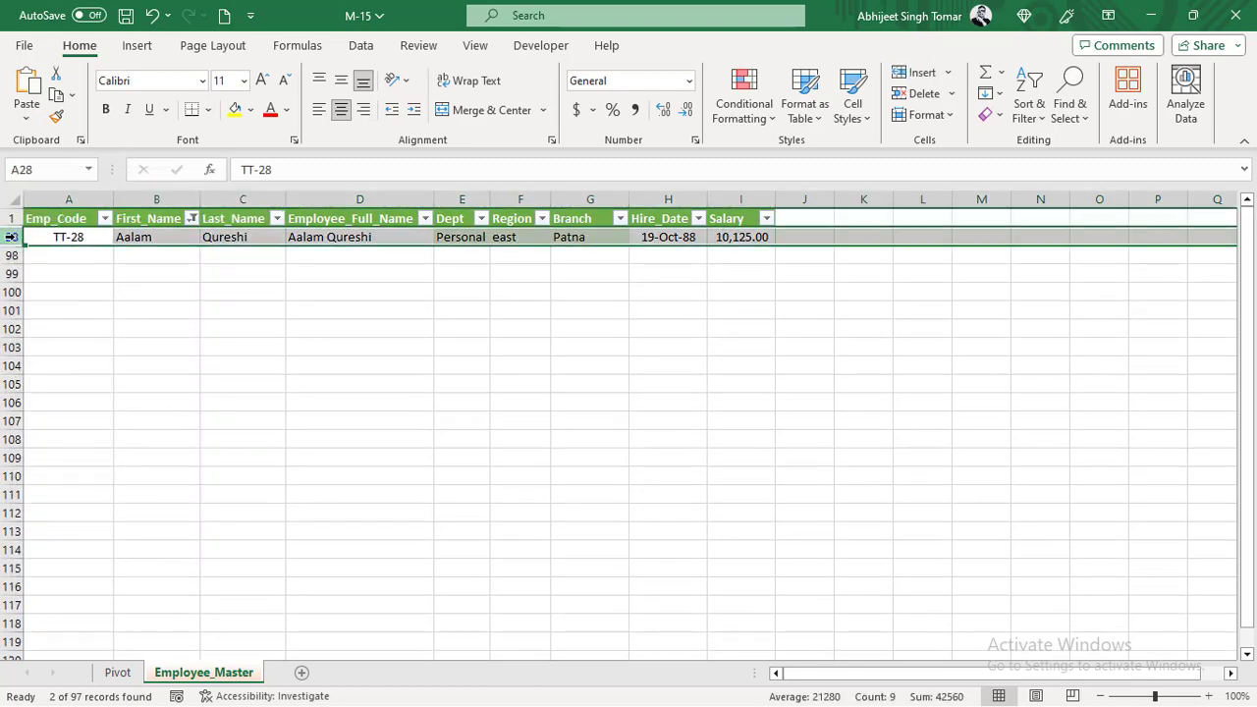
pyautogui.rightClick(11, 236)
pyautogui.click(90, 444)
# - Clear the First_Name filter in Employee_Master and check the column's filter list for the deleted names
pyautogui.click(191, 218)
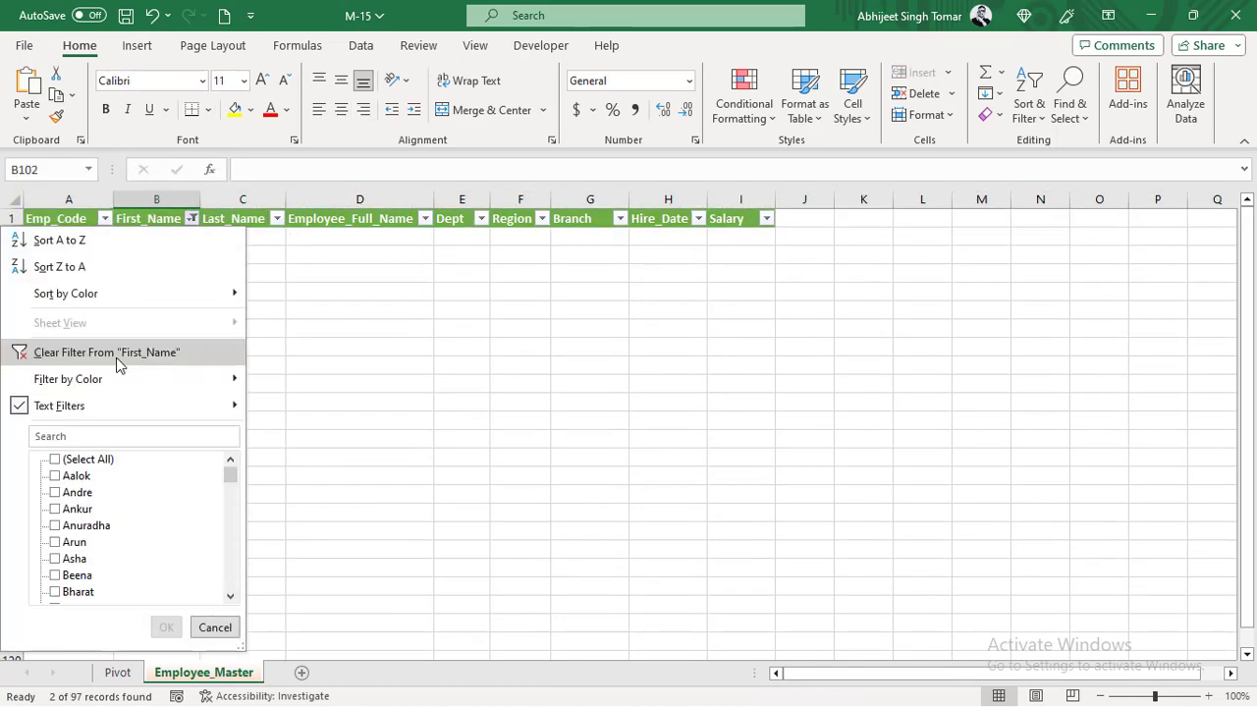
pyautogui.click(103, 351)
pyautogui.click(194, 281)
pyautogui.scroll(-6, 216, 472)
pyautogui.scroll(6, 216, 472)
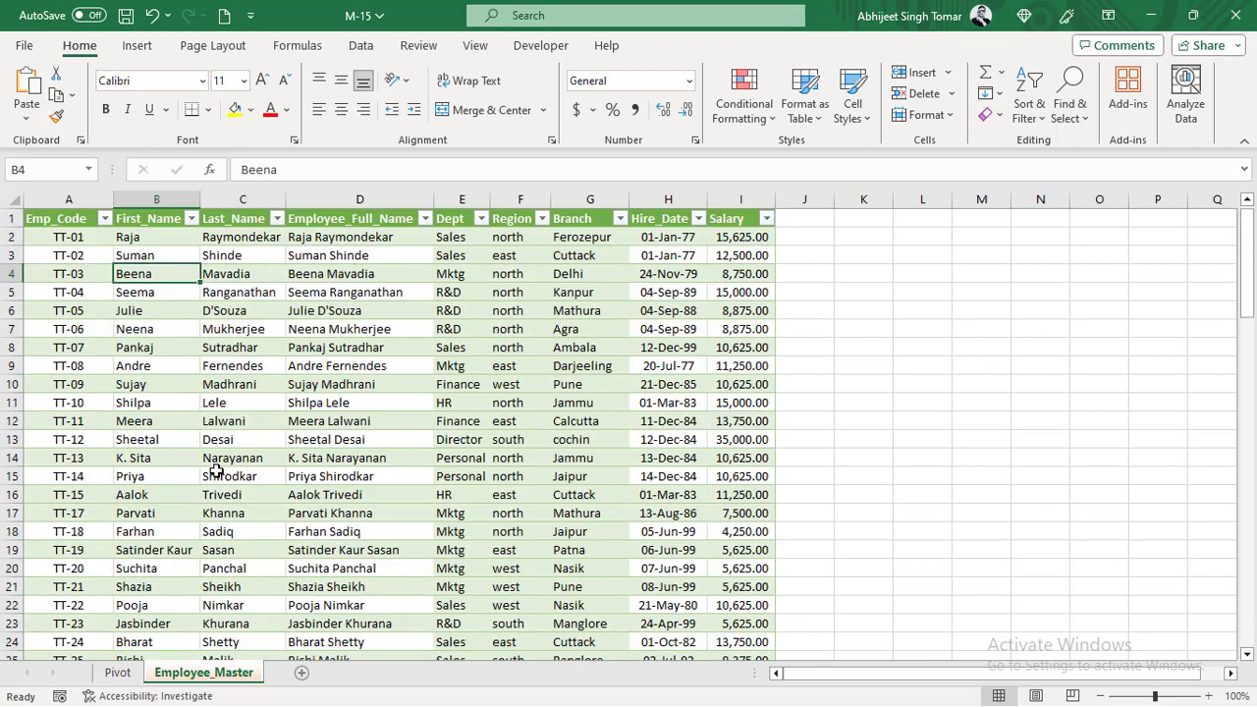
pyautogui.click(192, 218)
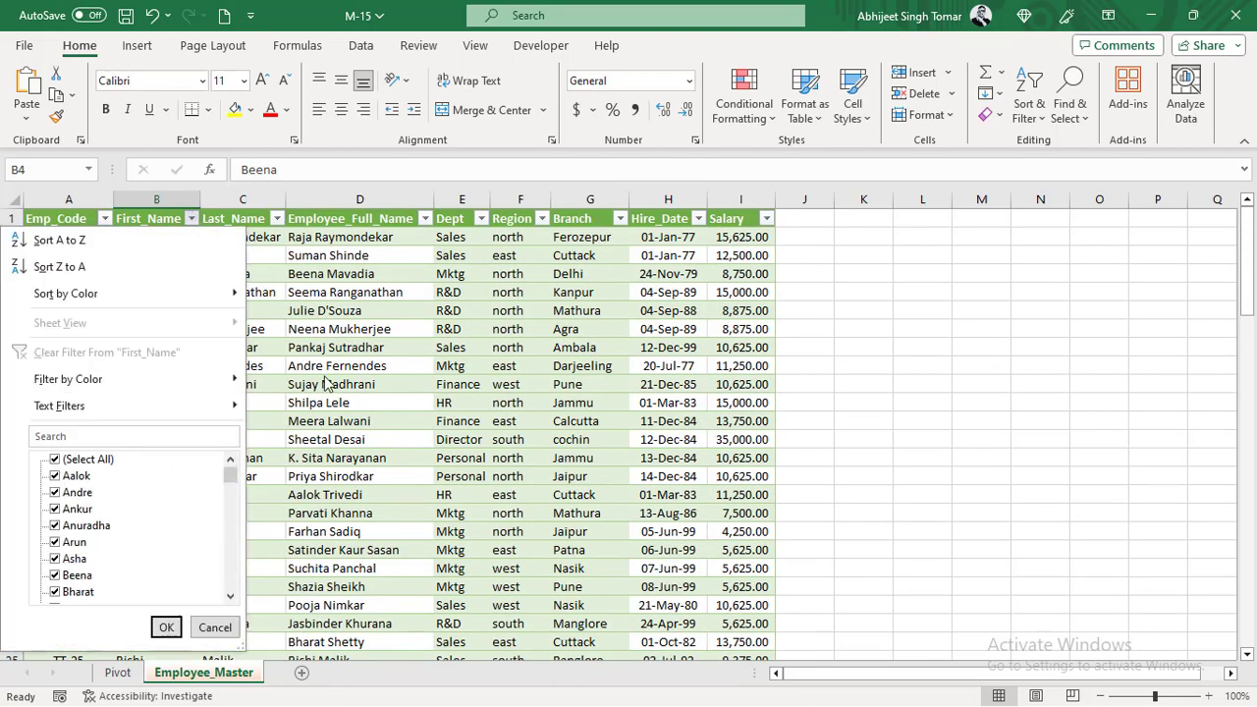
pyautogui.click(328, 381)
# - Refresh the pivot table on the Pivot sheet and check its First_Name filter list for the deleted names
pyautogui.click(122, 677)
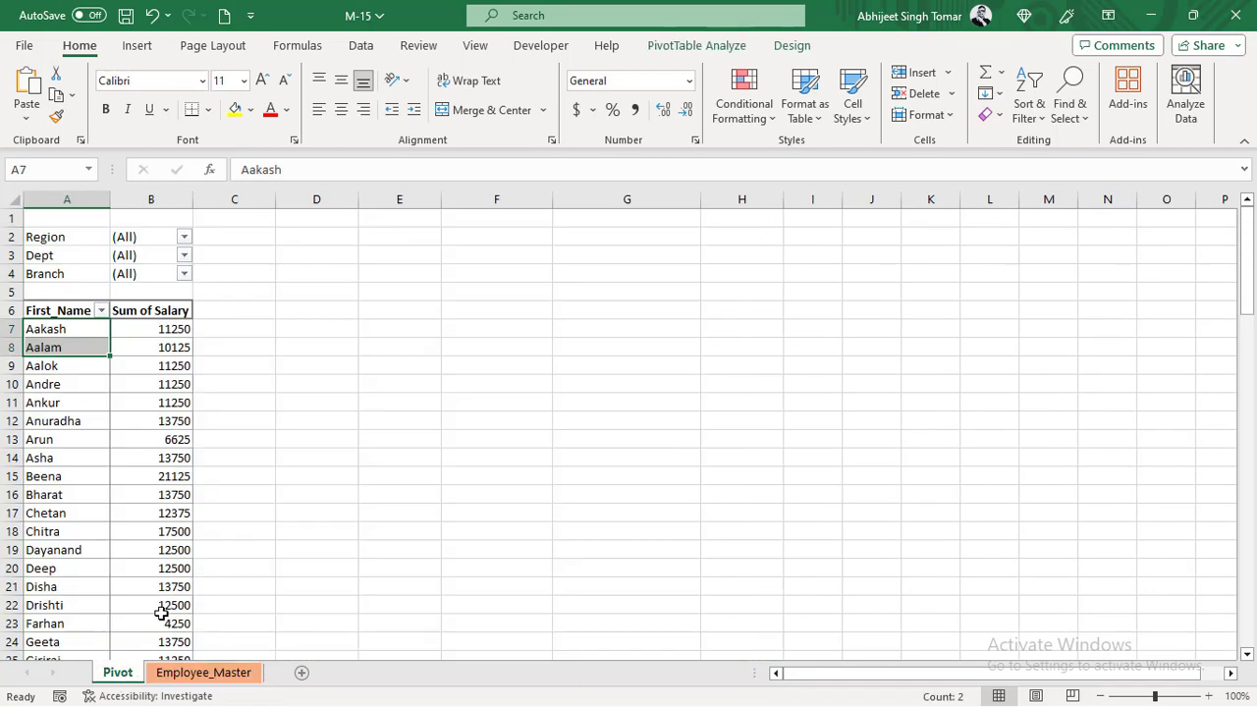
pyautogui.click(156, 383)
pyautogui.rightClick(158, 365)
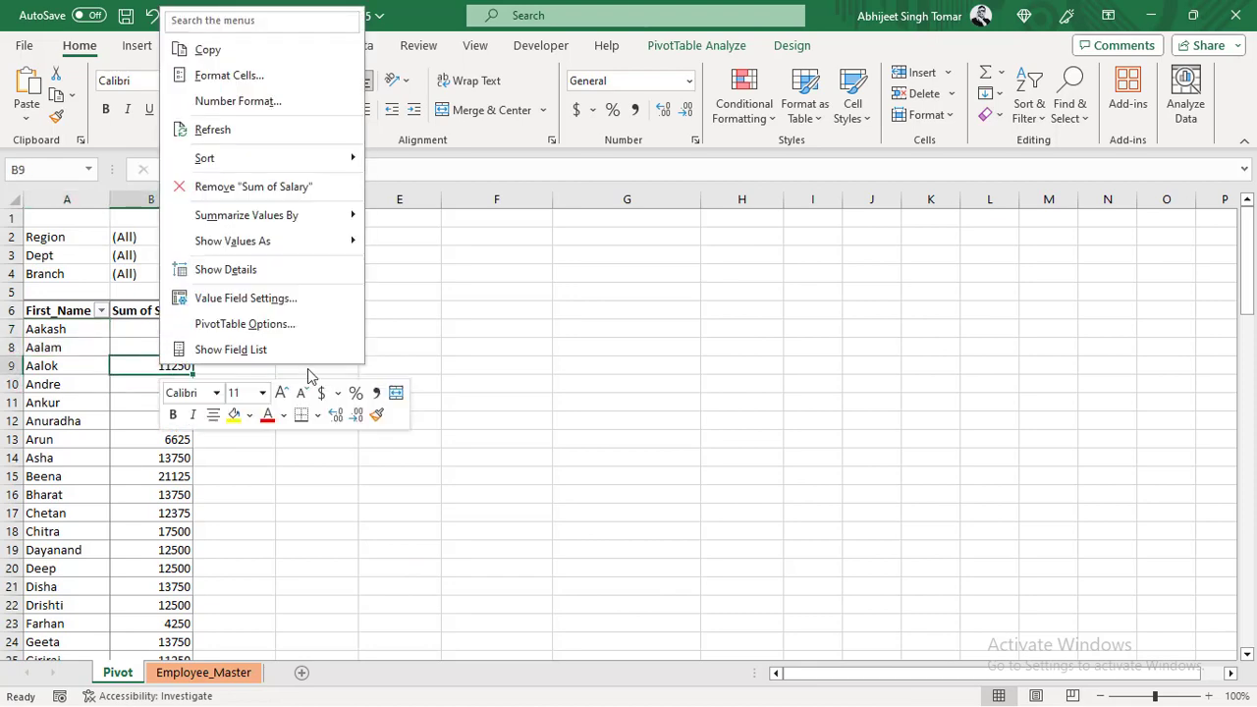
pyautogui.click(242, 129)
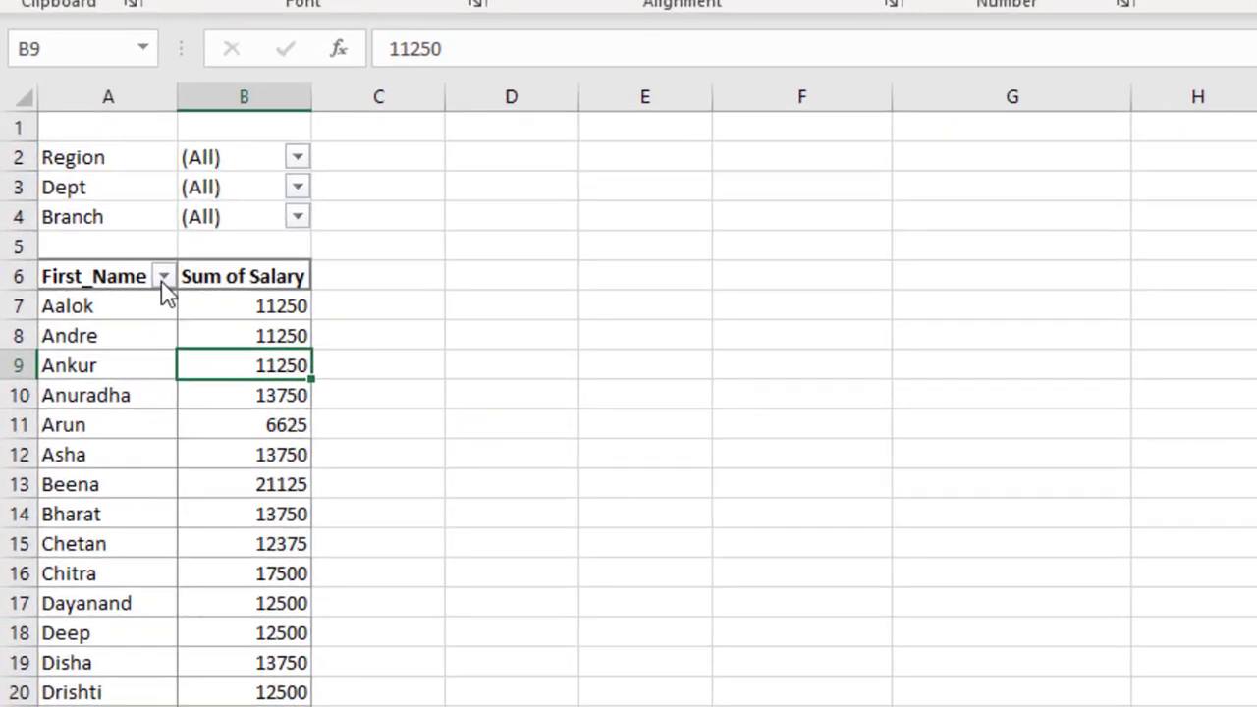
pyautogui.click(100, 310)
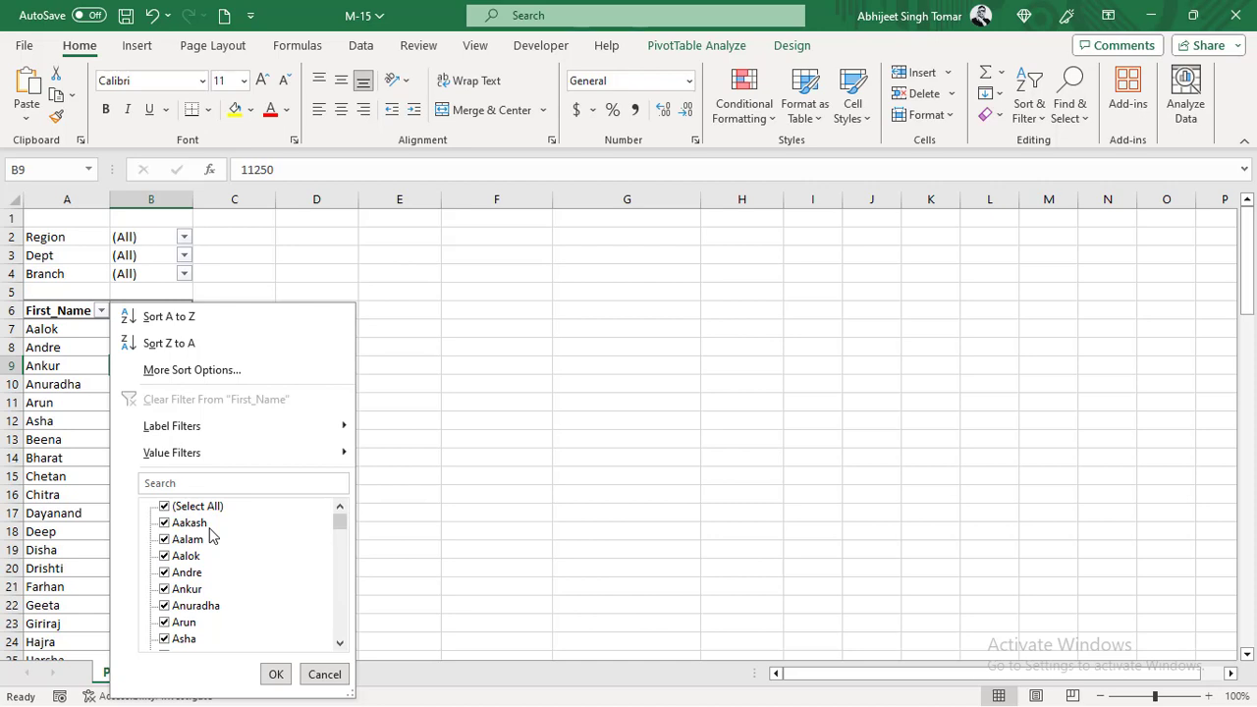
pyautogui.click(469, 395)
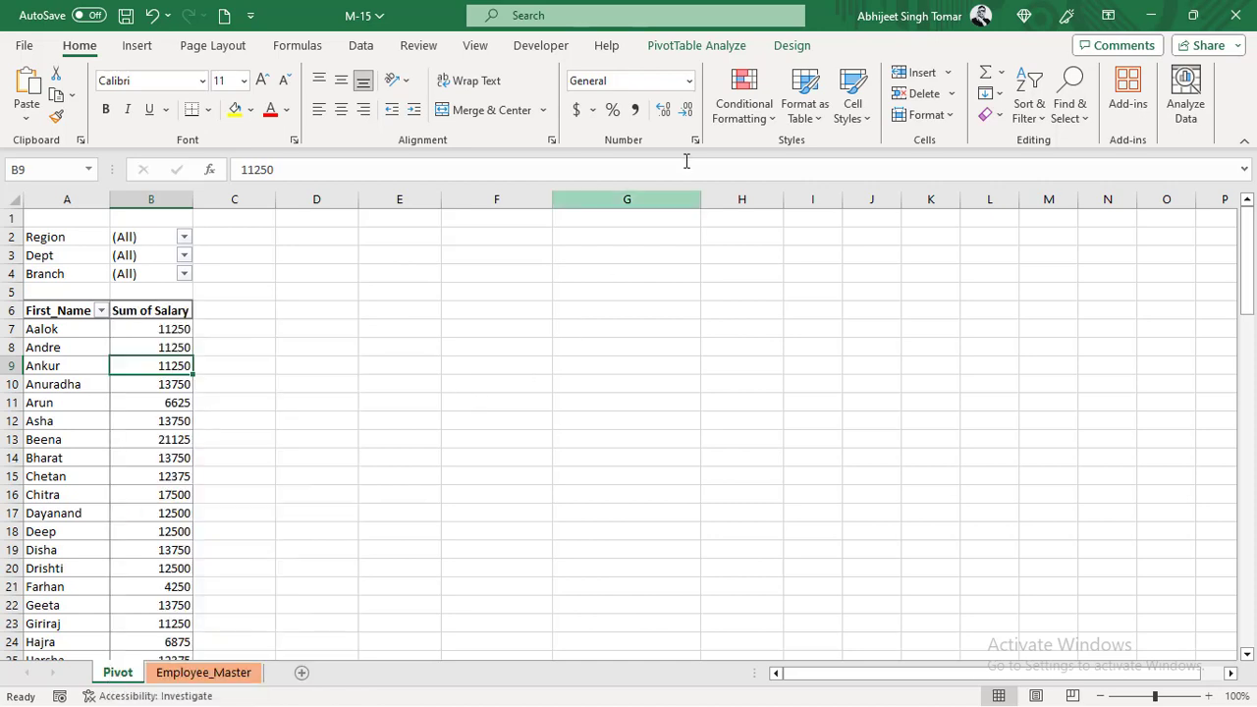
# - Set the pivot table's number of items to retain per field to None in its data options
pyautogui.click(700, 46)
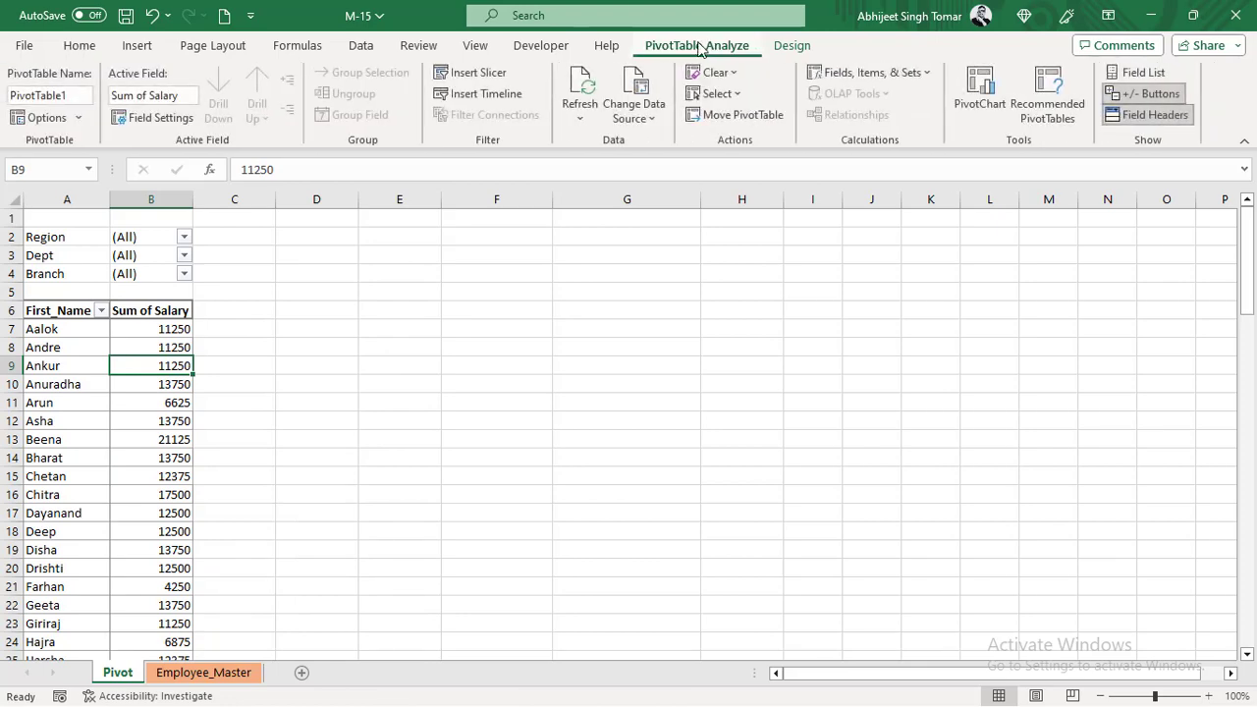
pyautogui.click(47, 120)
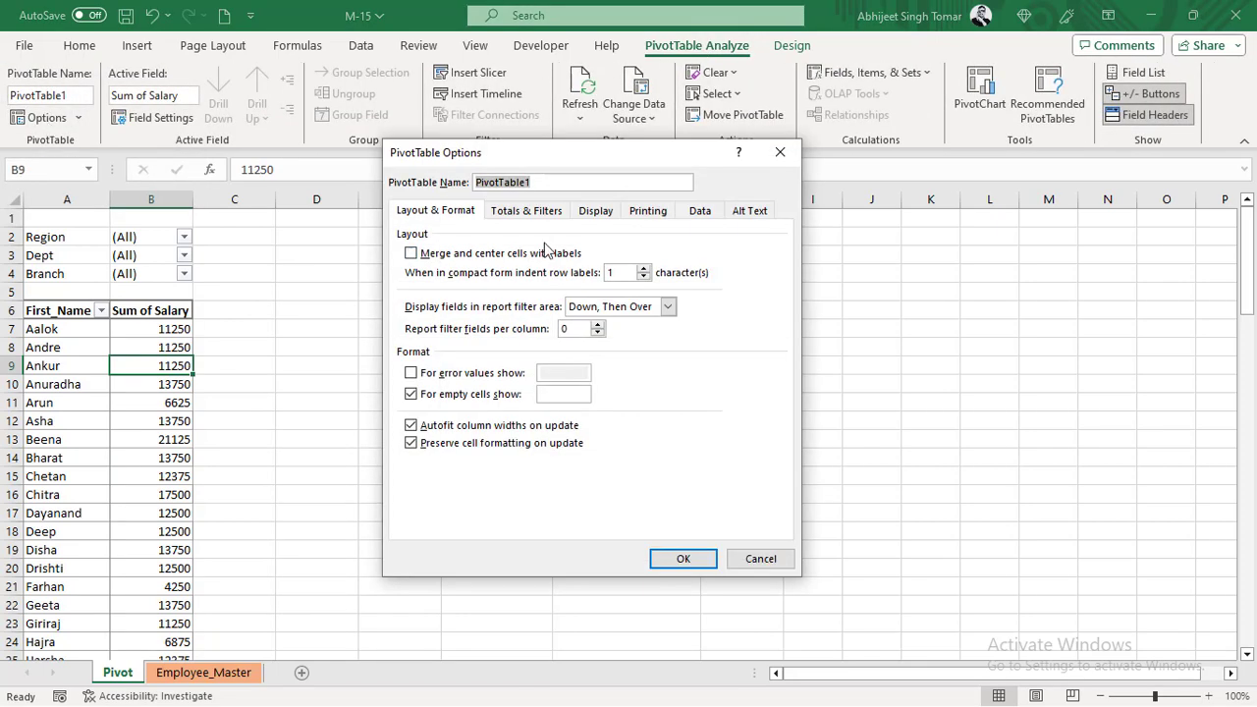
pyautogui.click(698, 212)
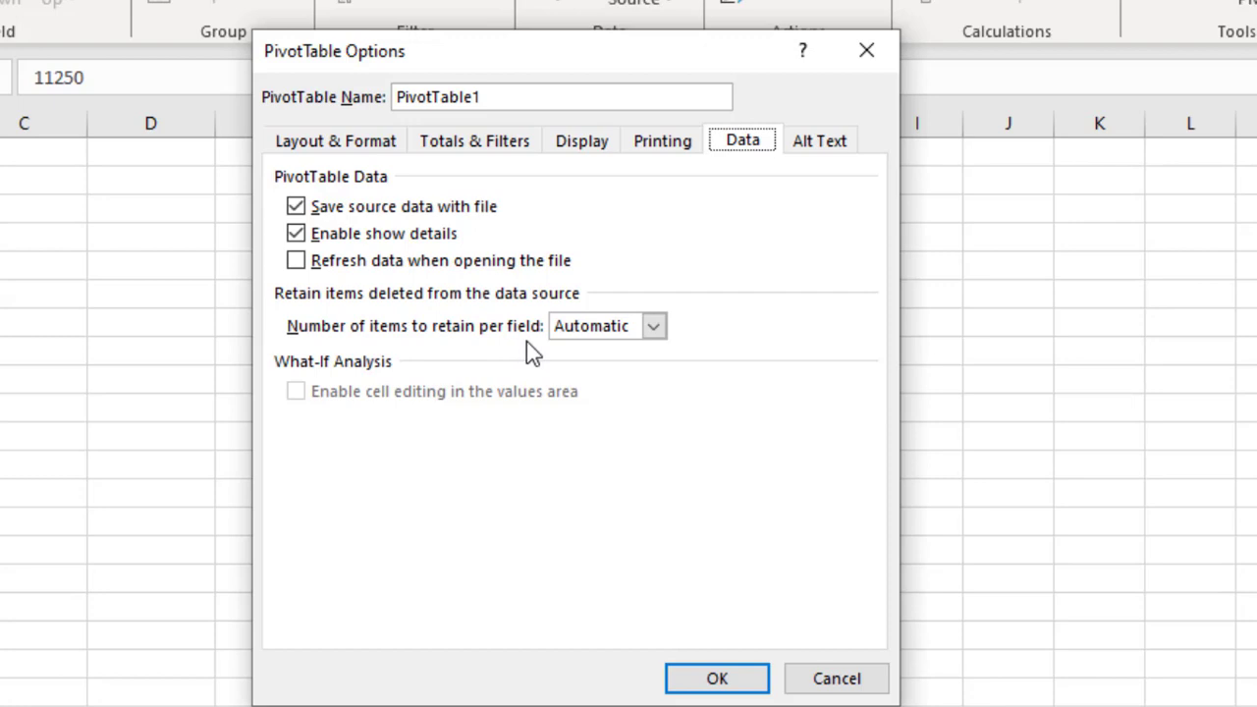
pyautogui.click(653, 327)
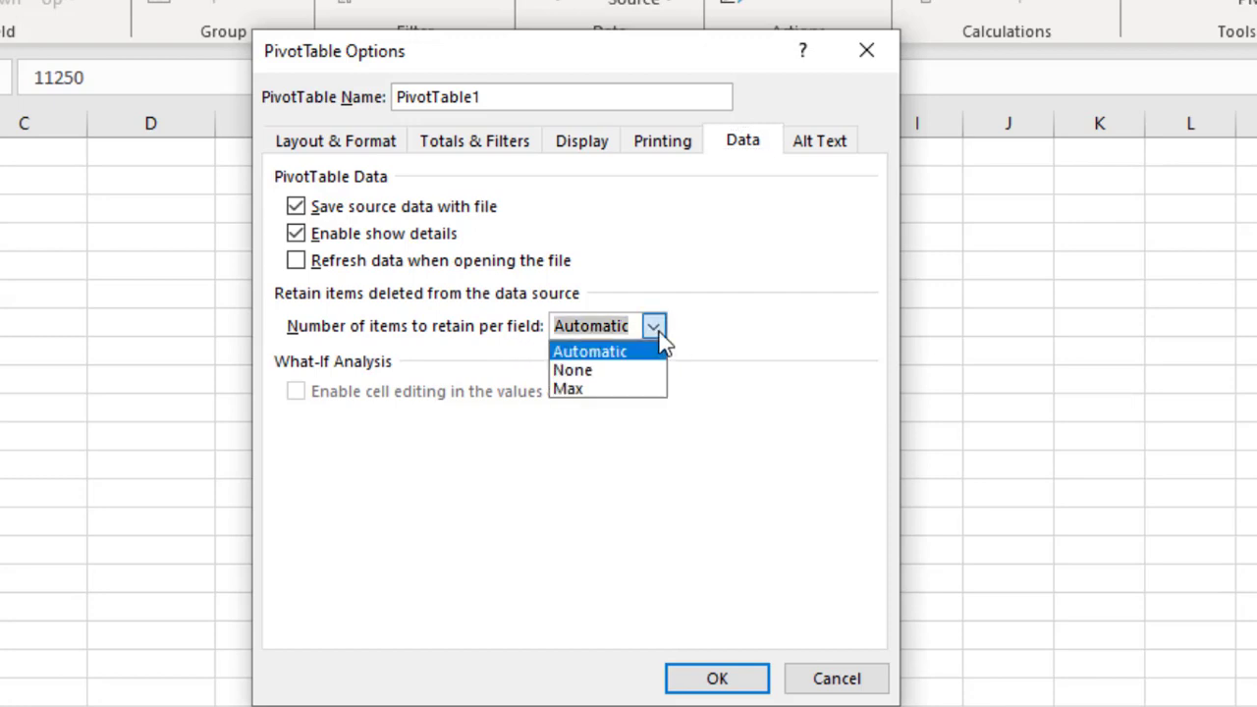
pyautogui.press('Down')
pyautogui.press('Return')
pyautogui.click(656, 329)
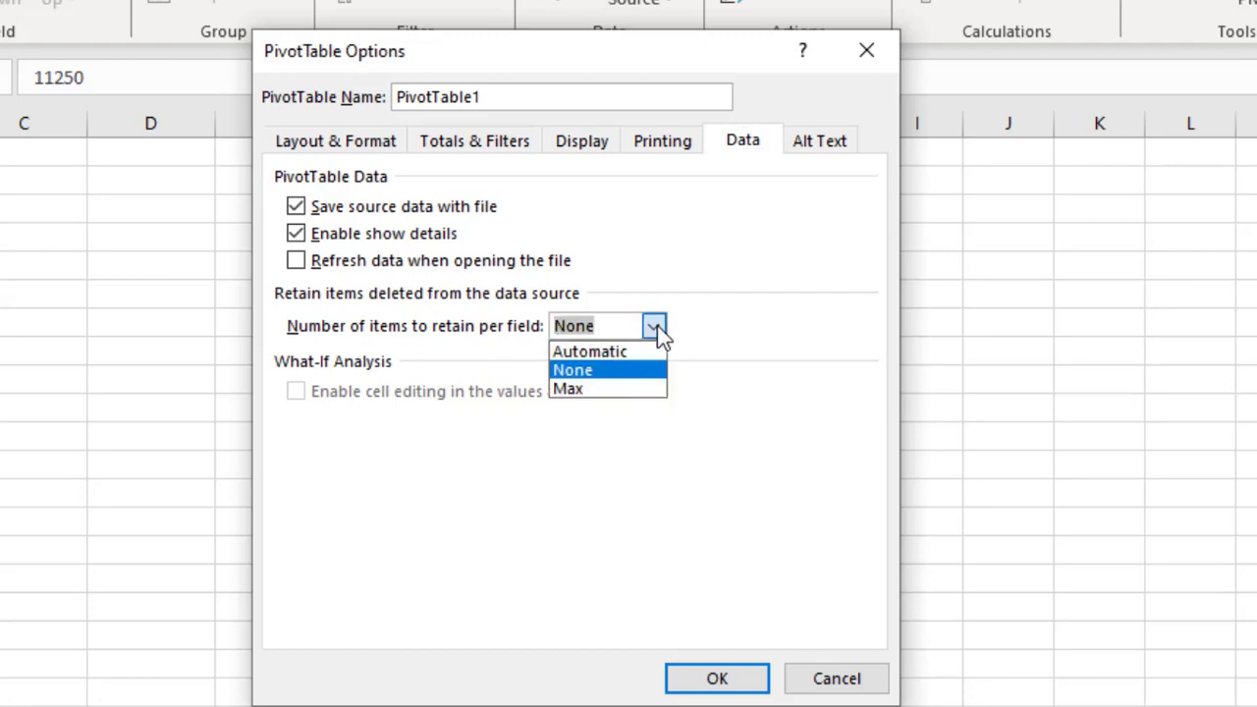
pyautogui.click(599, 372)
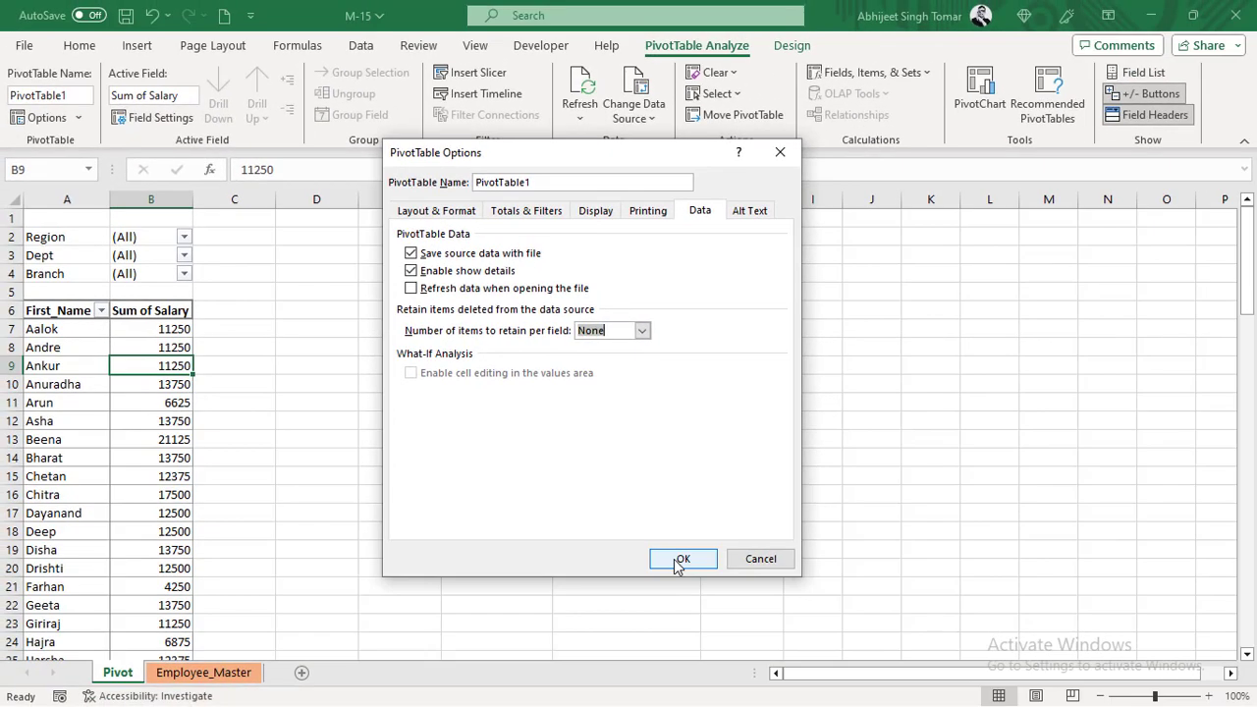
pyautogui.click(710, 687)
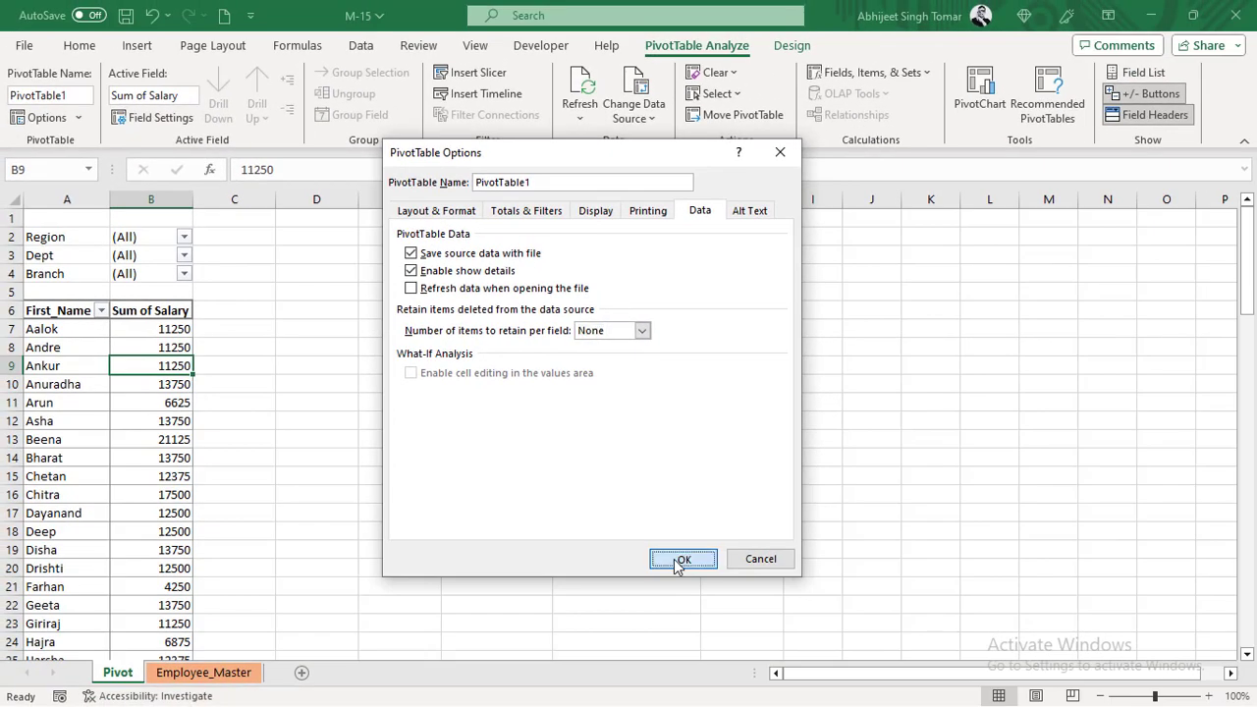
# - Refresh the pivot table with the new retain setting and check its First_Name filter list again
pyautogui.rightClick(104, 348)
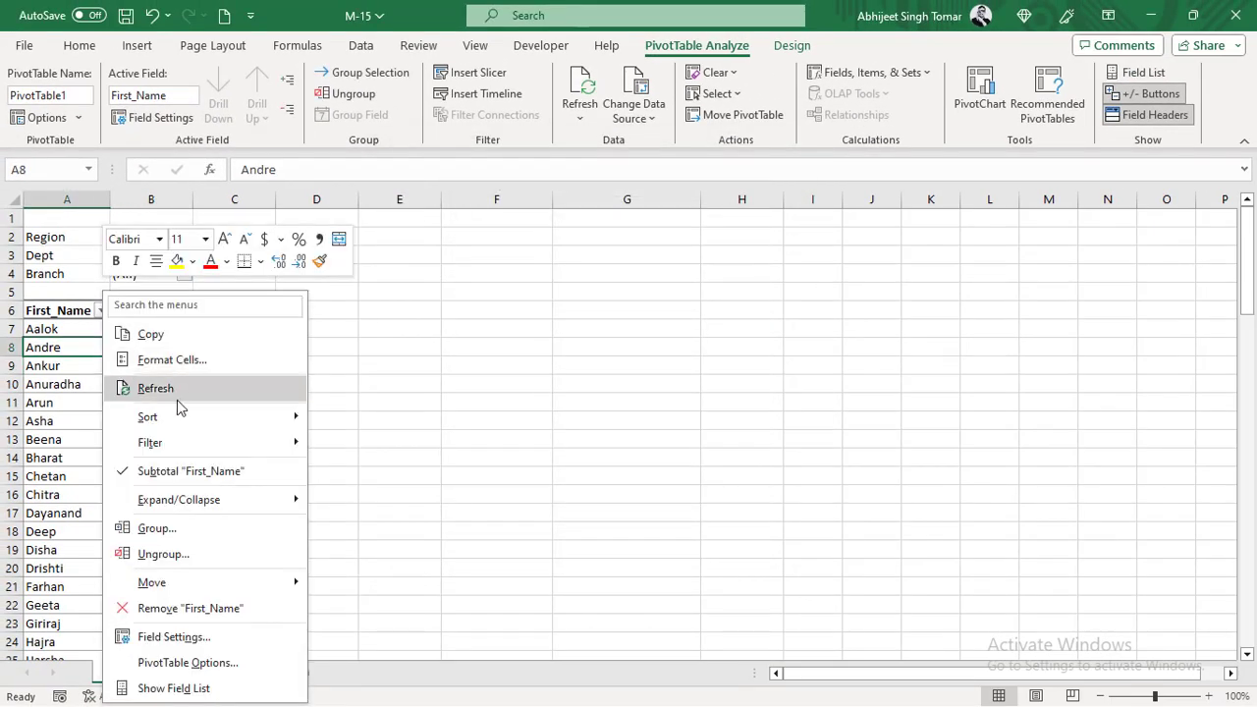
pyautogui.click(176, 387)
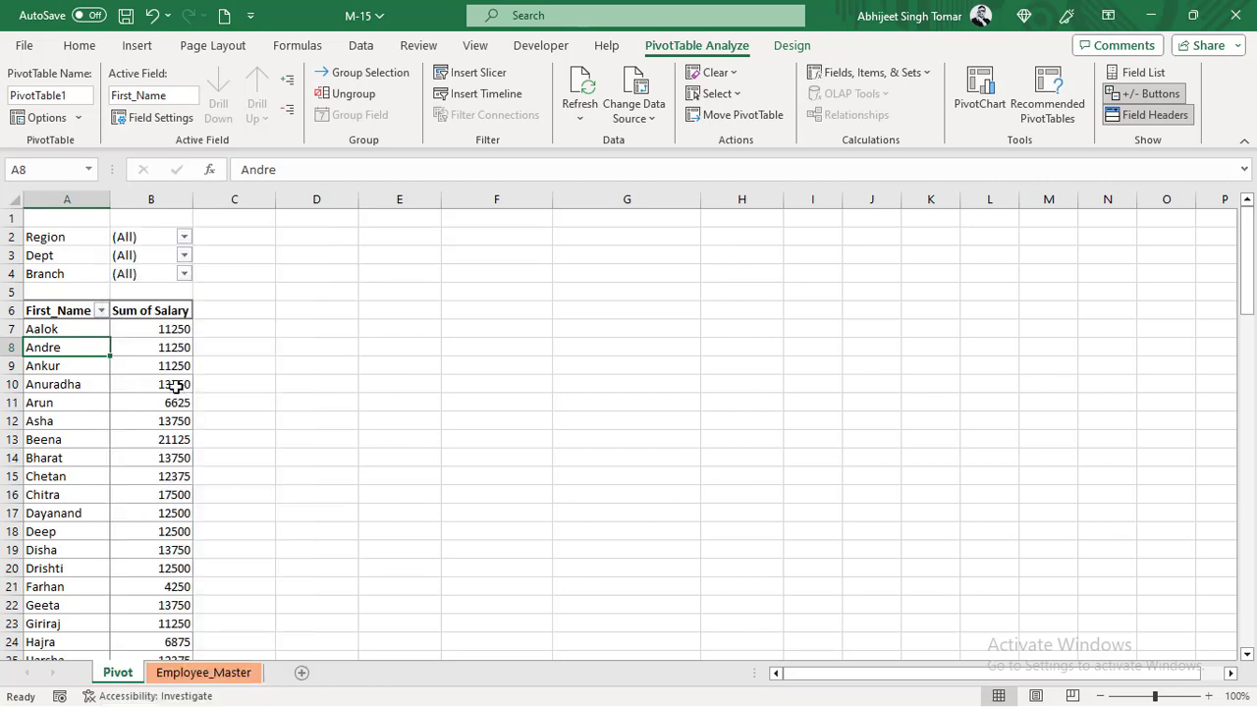
pyautogui.click(101, 311)
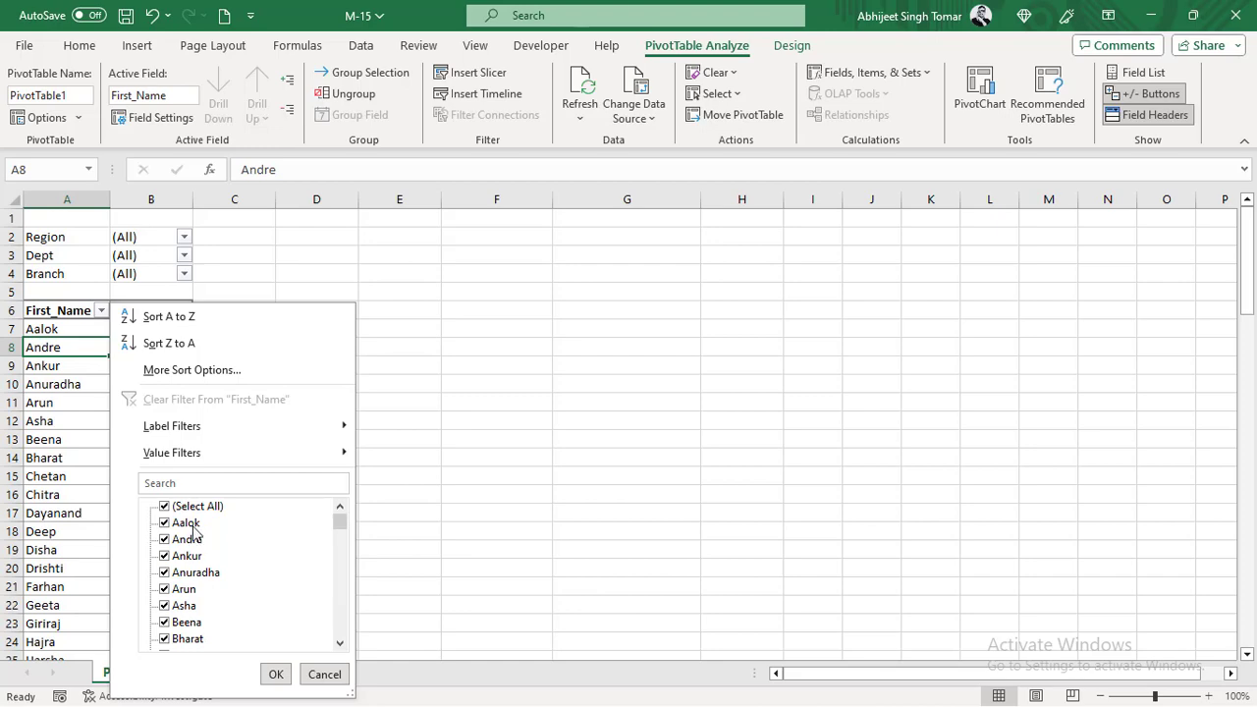
pyautogui.click(544, 416)
# - Filter the Employee_Master table's First_Name column to only the first name in its list
pyautogui.click(206, 672)
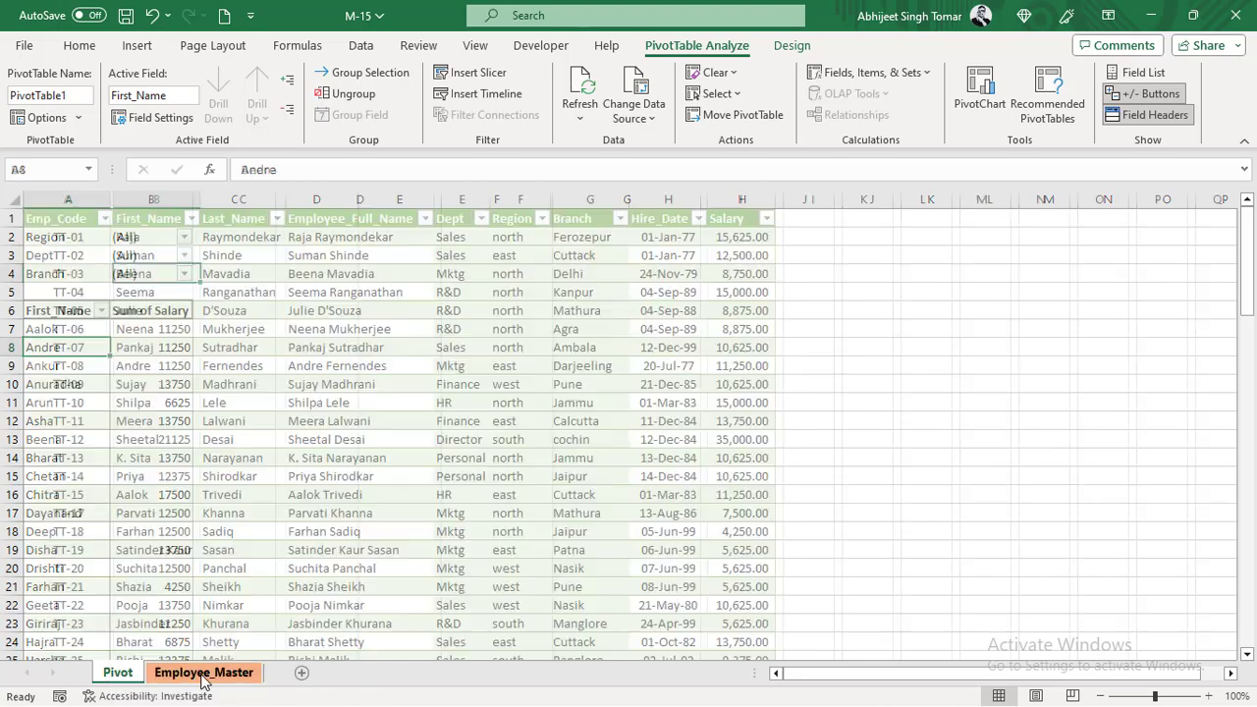
pyautogui.click(192, 218)
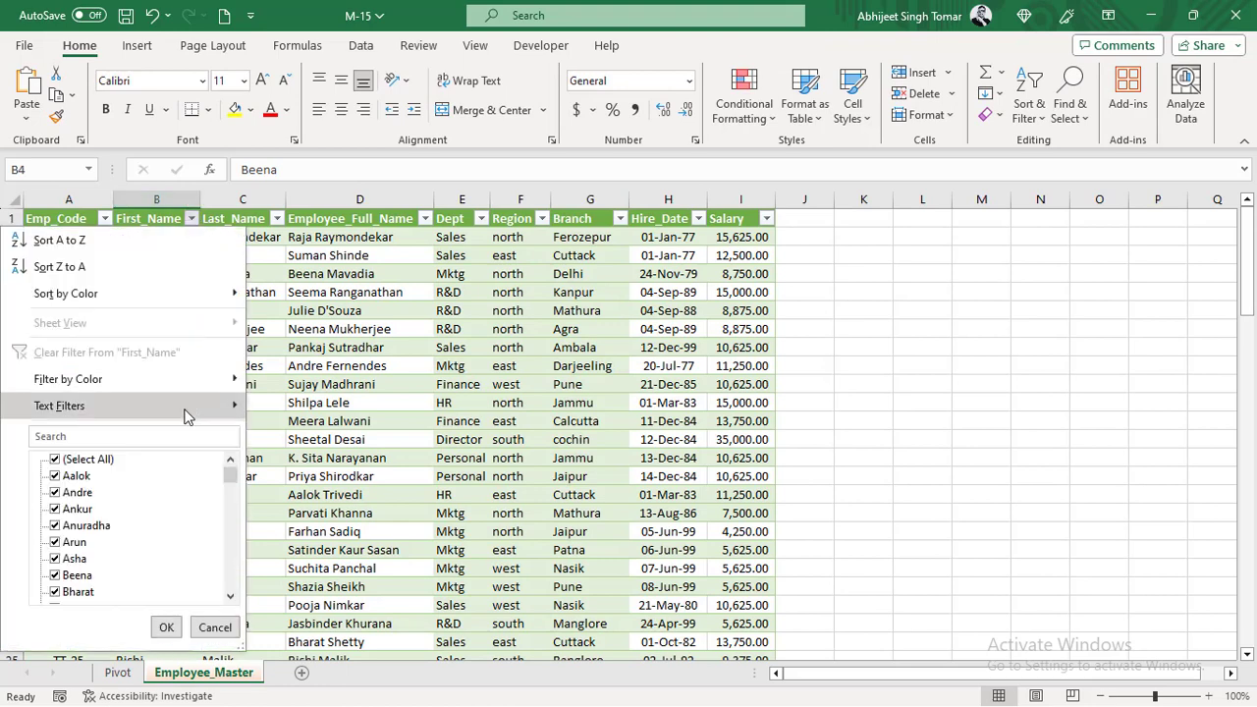
pyautogui.click(86, 458)
pyautogui.click(82, 476)
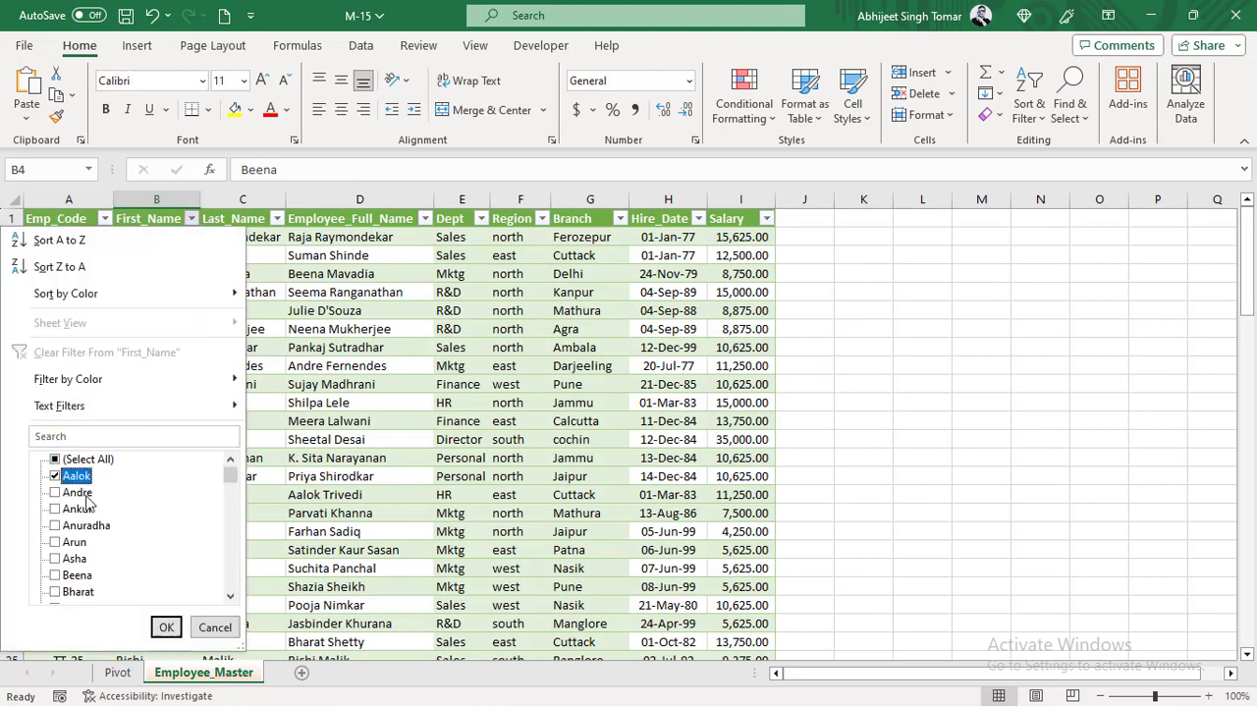
pyautogui.click(166, 626)
# - Delete the single filtered employee row from Employee_Master, and clear the First_Name filter
pyautogui.click(14, 237)
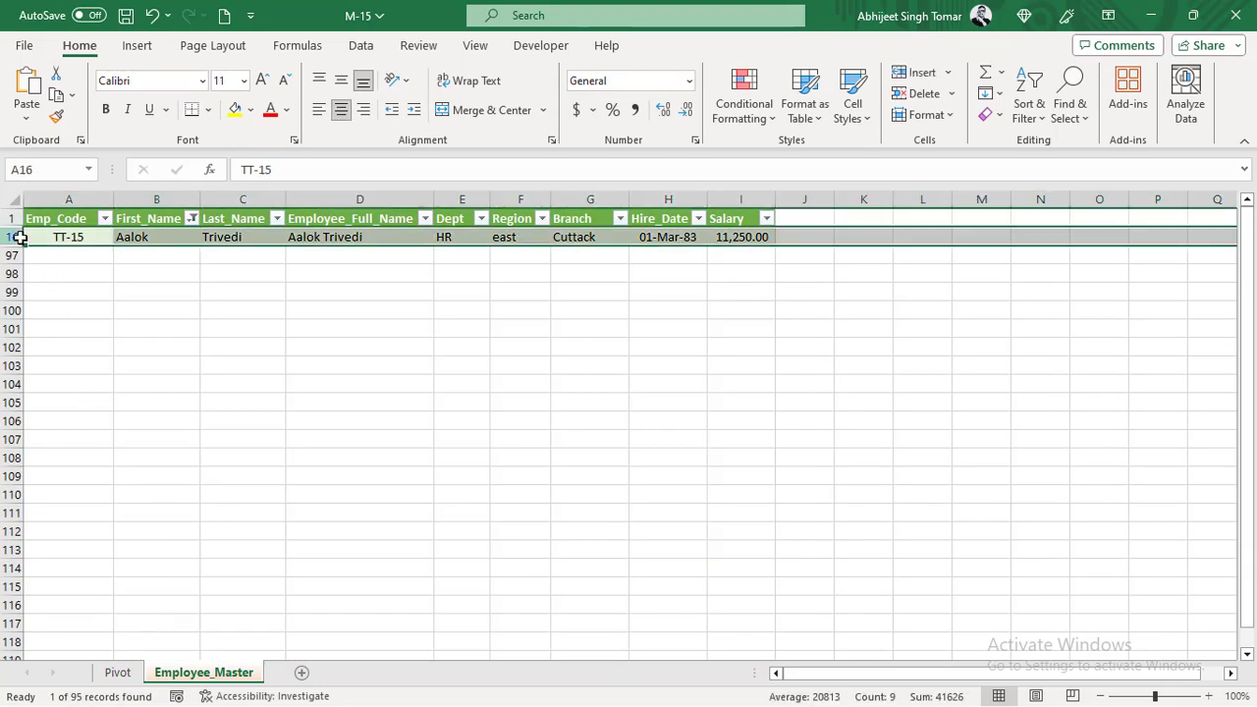
pyautogui.rightClick(18, 237)
pyautogui.press('Escape')
pyautogui.hotkey('ctrl', '-')
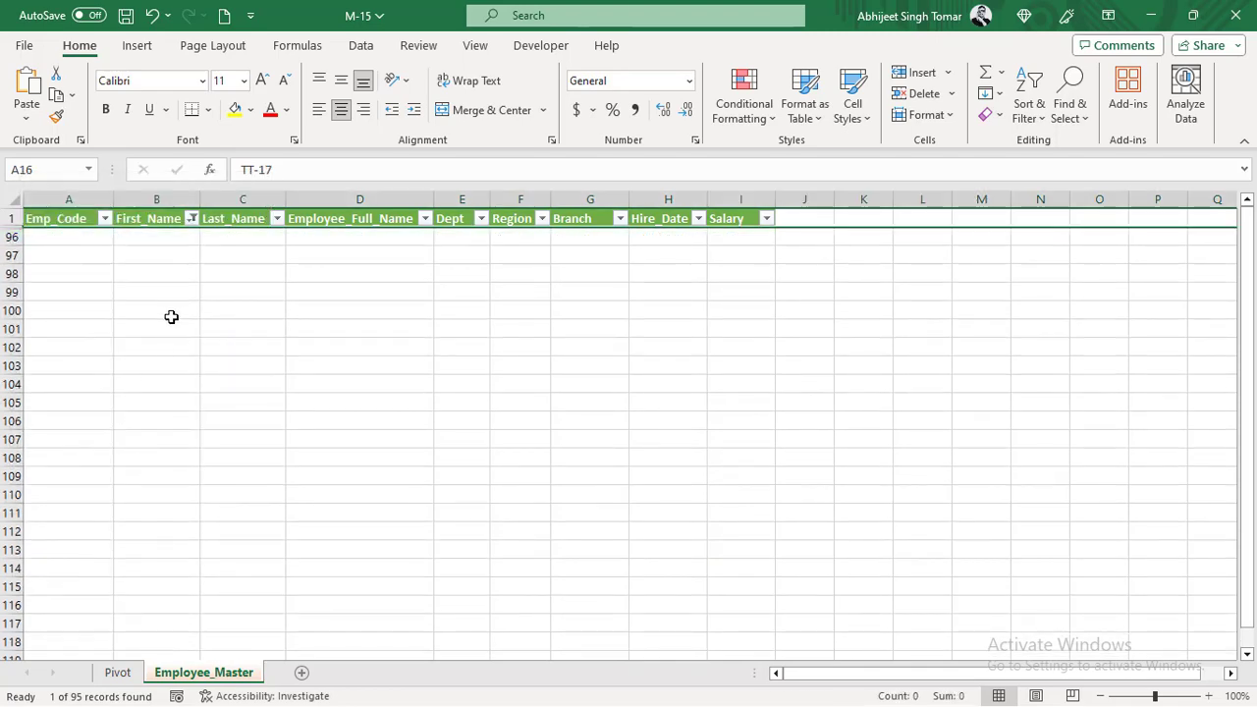
pyautogui.click(192, 218)
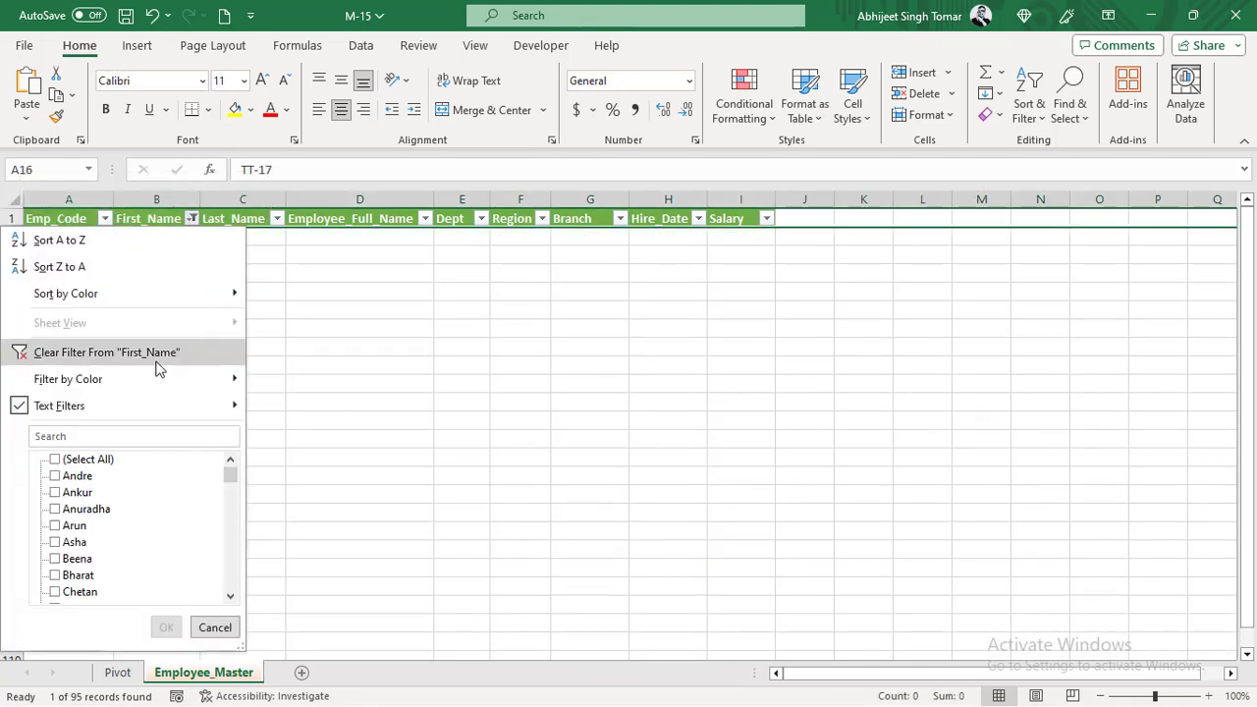
pyautogui.click(106, 352)
# - Refresh the pivot table on the Pivot sheet and check its First_Name filter list for the removed employee
pyautogui.click(118, 672)
pyautogui.rightClick(149, 346)
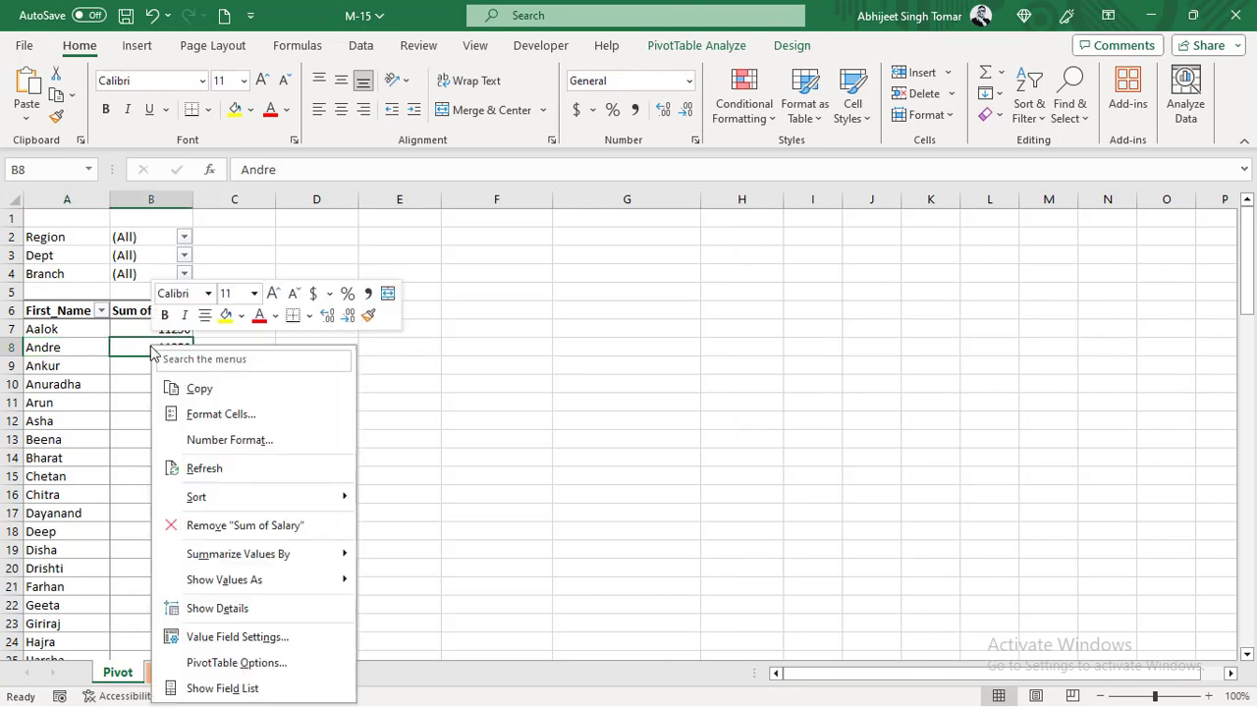
pyautogui.click(201, 469)
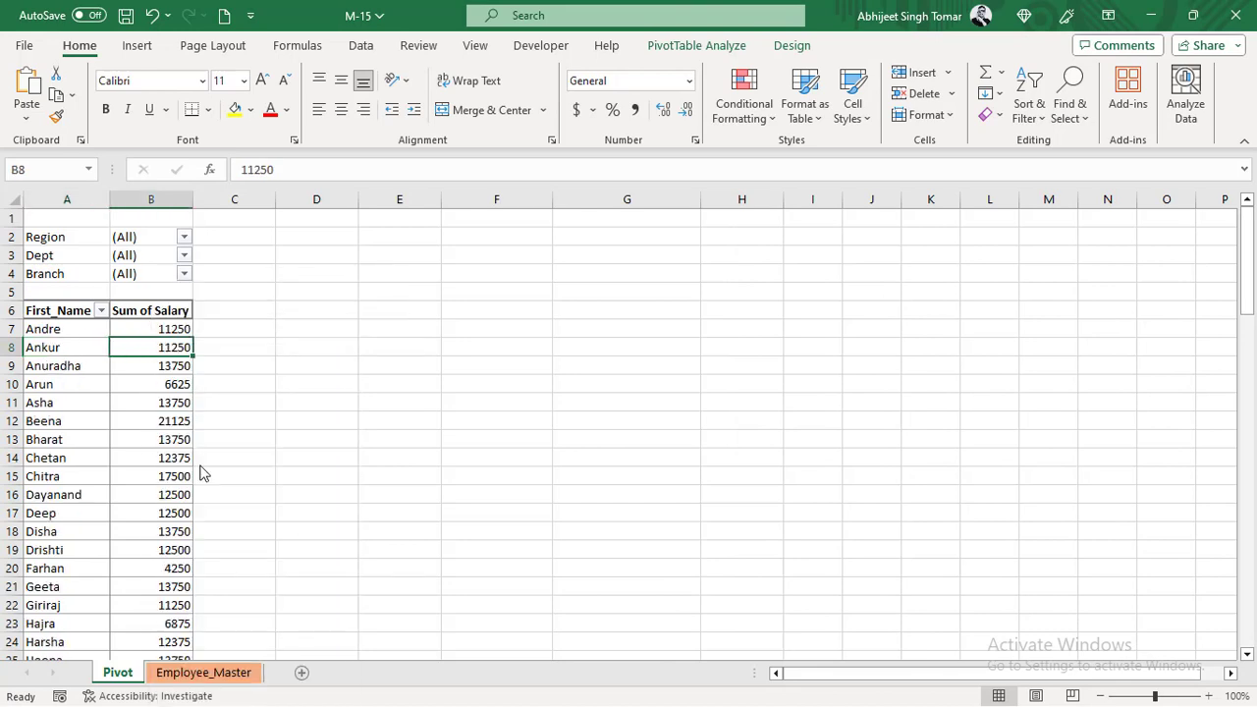
pyautogui.click(100, 311)
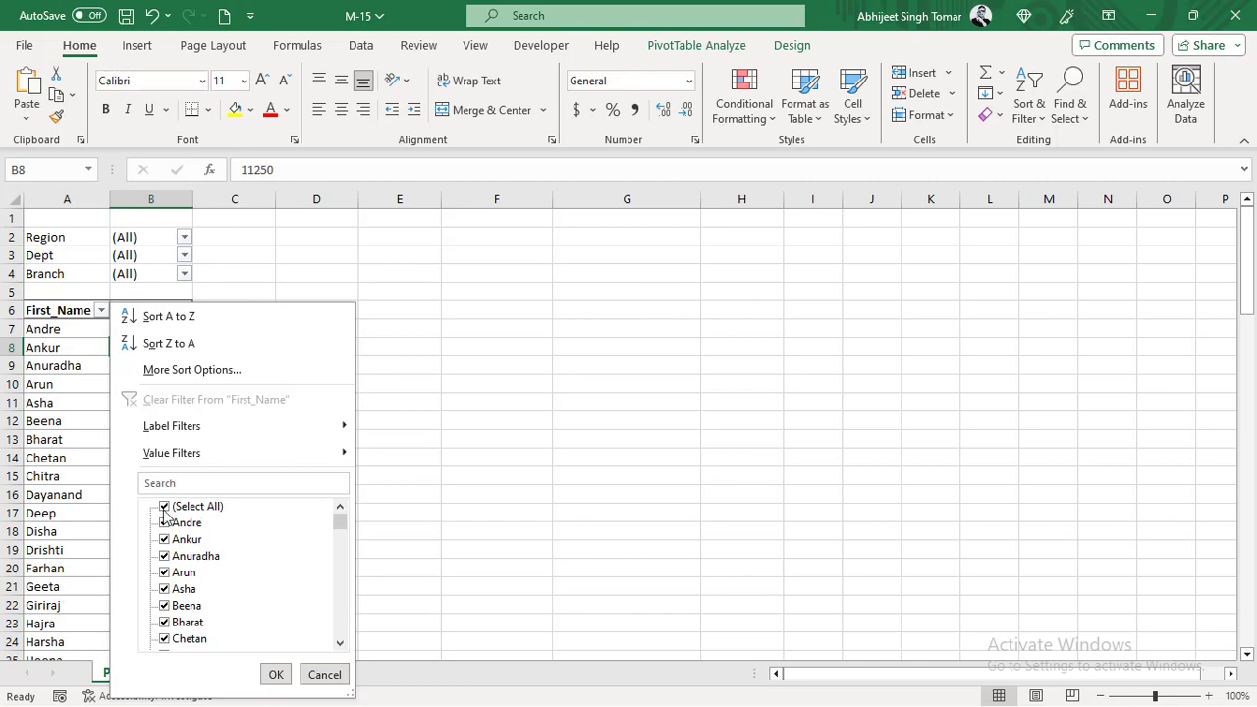
pyautogui.click(42, 346)
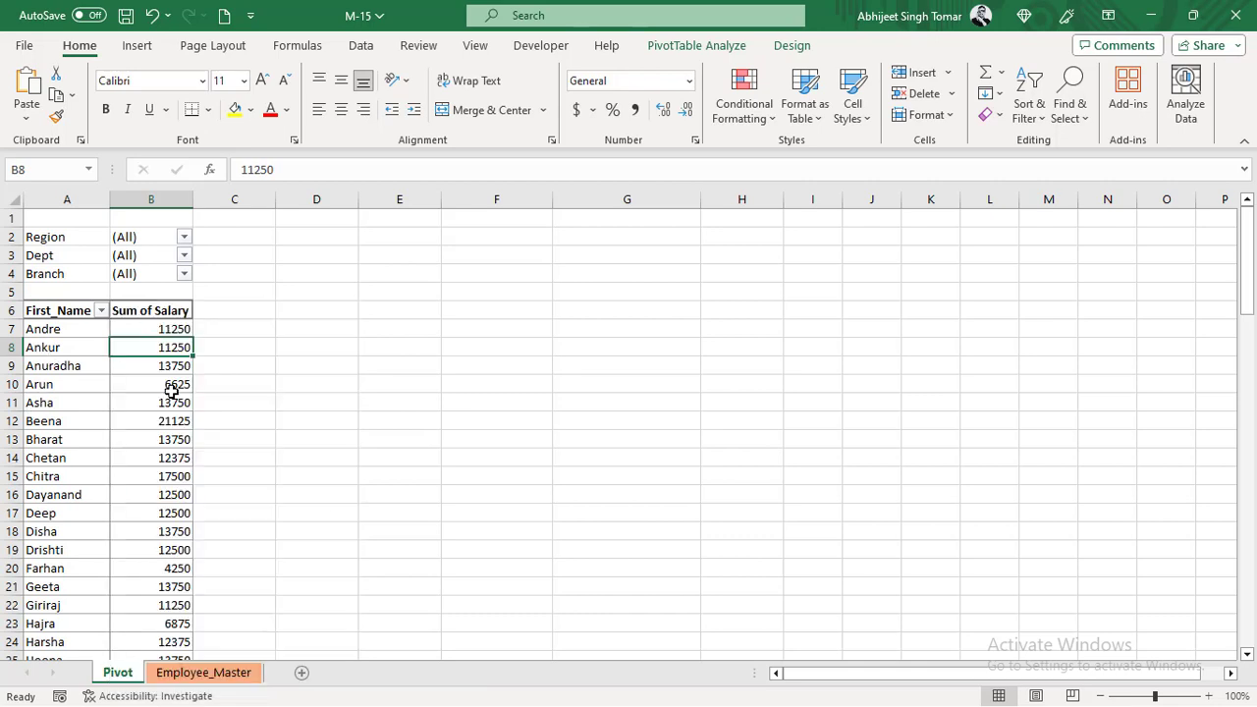
# - Set the pivot table's number of deleted items to retain per field to Automatic and apply the options
pyautogui.click(695, 46)
pyautogui.click(45, 118)
pyautogui.click(700, 214)
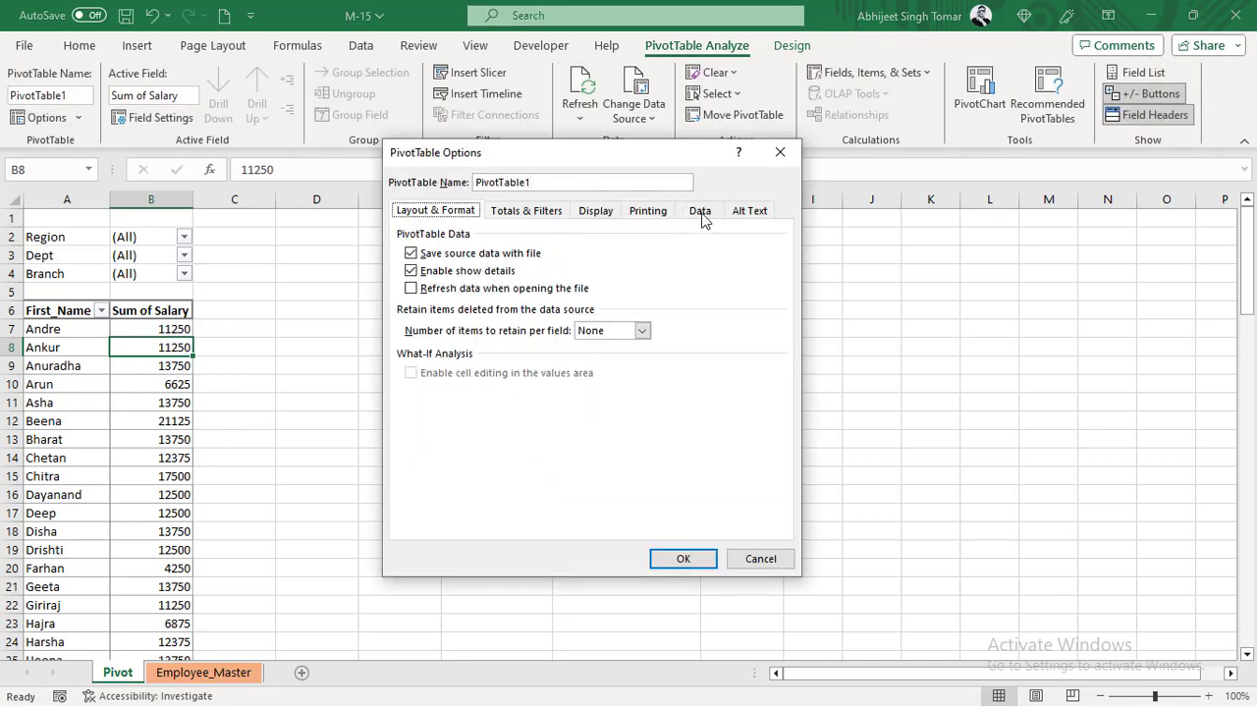
pyautogui.click(644, 330)
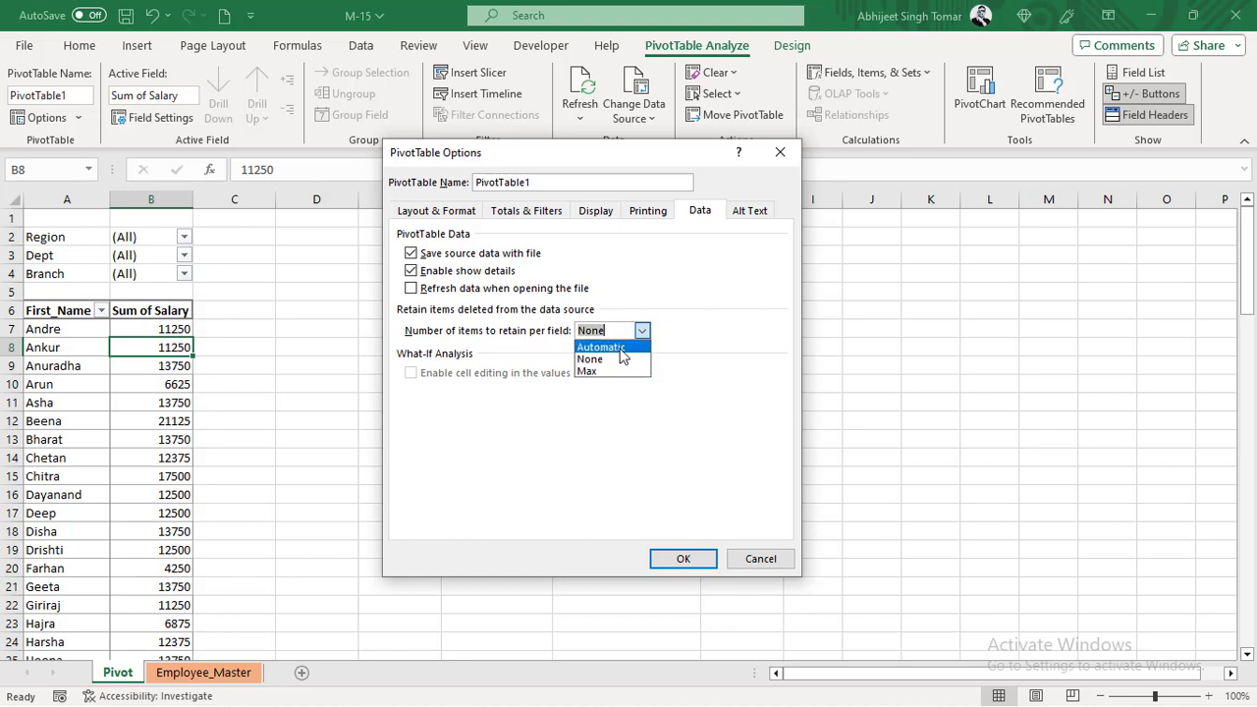
pyautogui.click(621, 348)
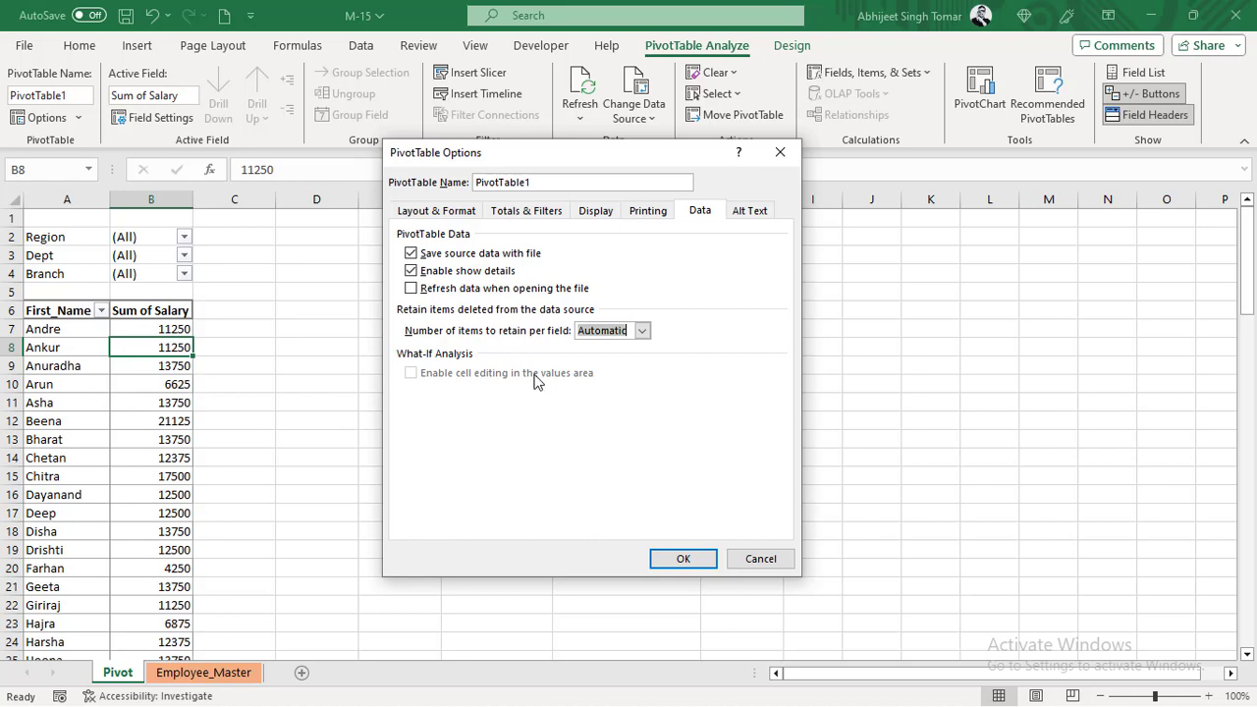
pyautogui.click(686, 558)
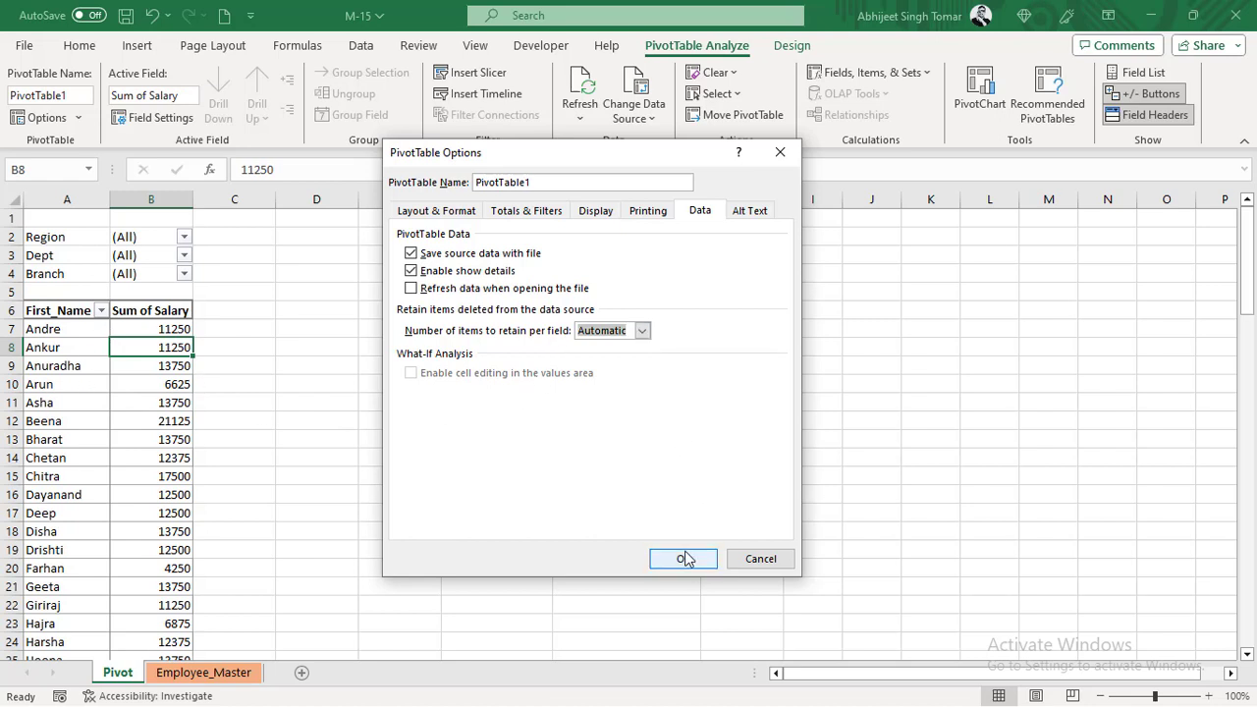
pyautogui.click(687, 558)
# - Undo the recent employee row deletions, filters and pivot refreshes to restore the removed employees
pyautogui.click(79, 366)
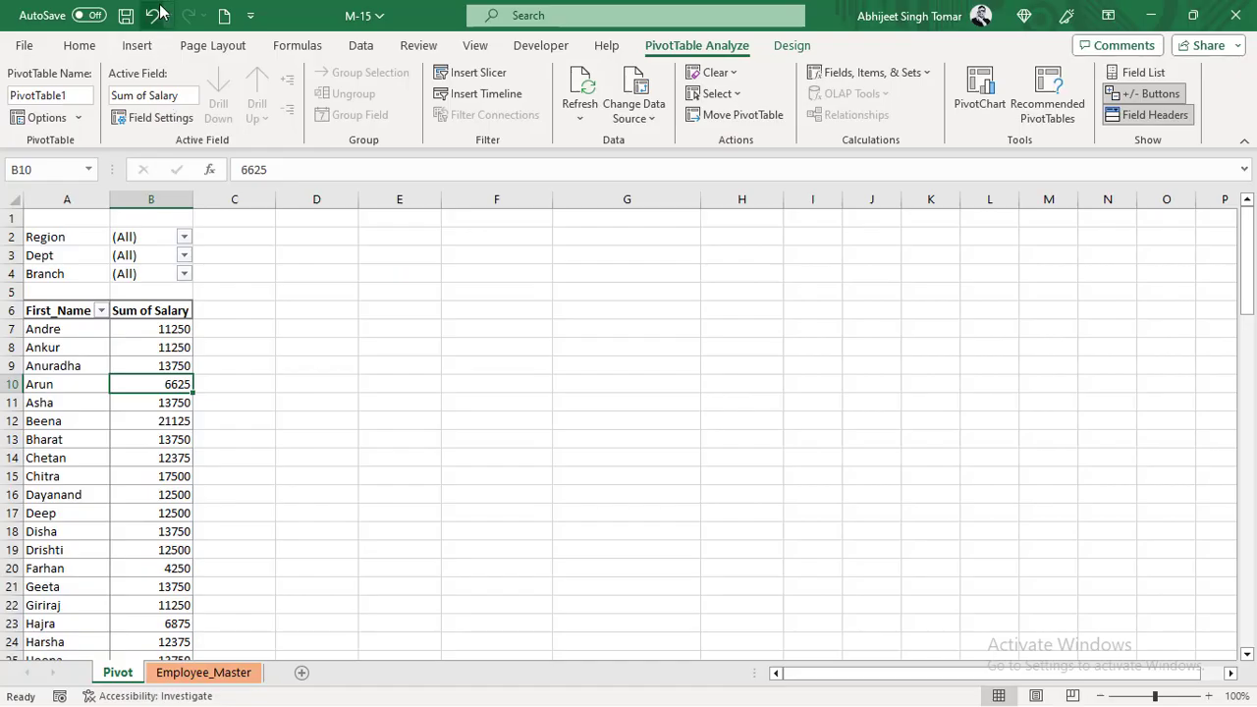
pyautogui.click(155, 15)
pyautogui.click(154, 15)
pyautogui.click(154, 15)
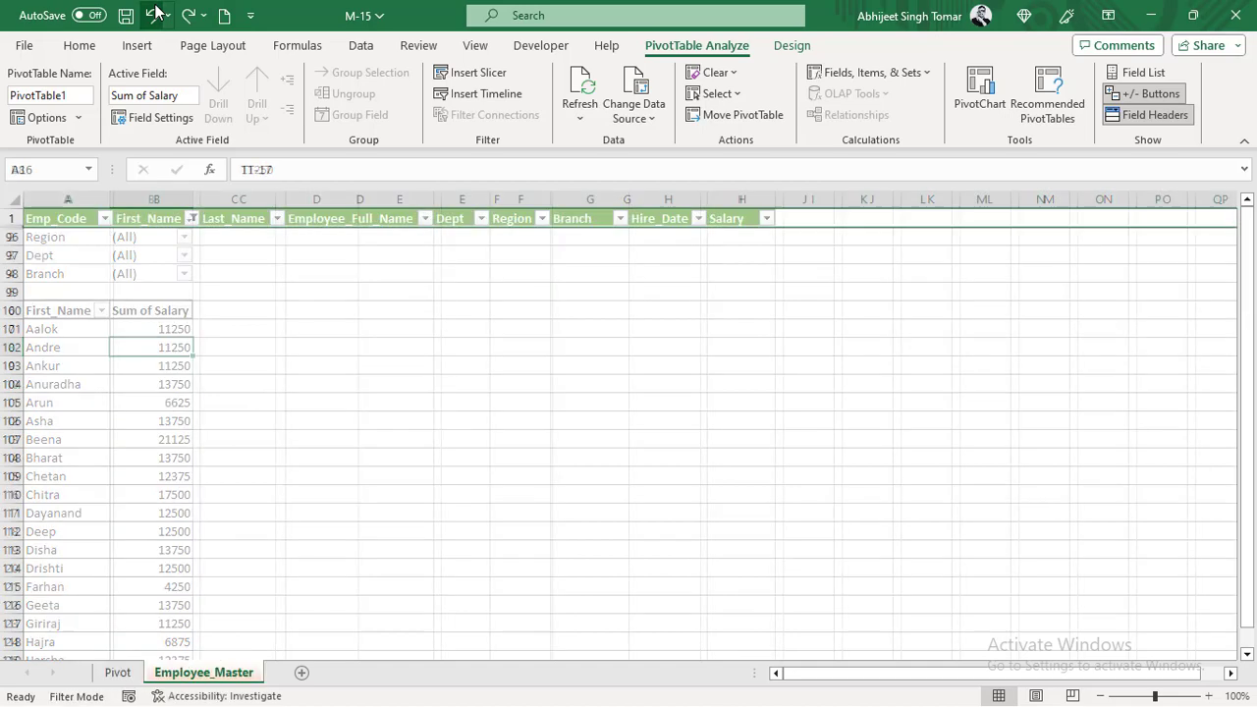
pyautogui.click(155, 15)
pyautogui.click(154, 15)
pyautogui.click(154, 14)
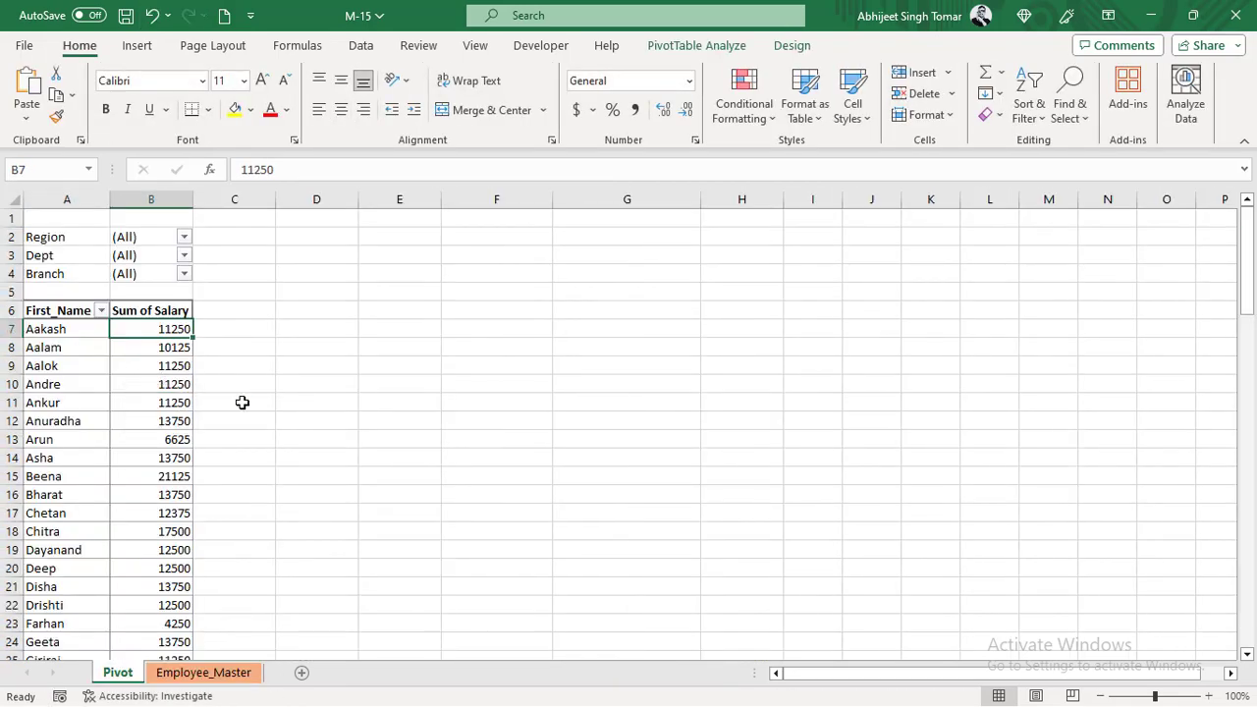
# - Check the Employee_Master sheet and the source range that the pivot table uses, down to its last row
pyautogui.click(150, 396)
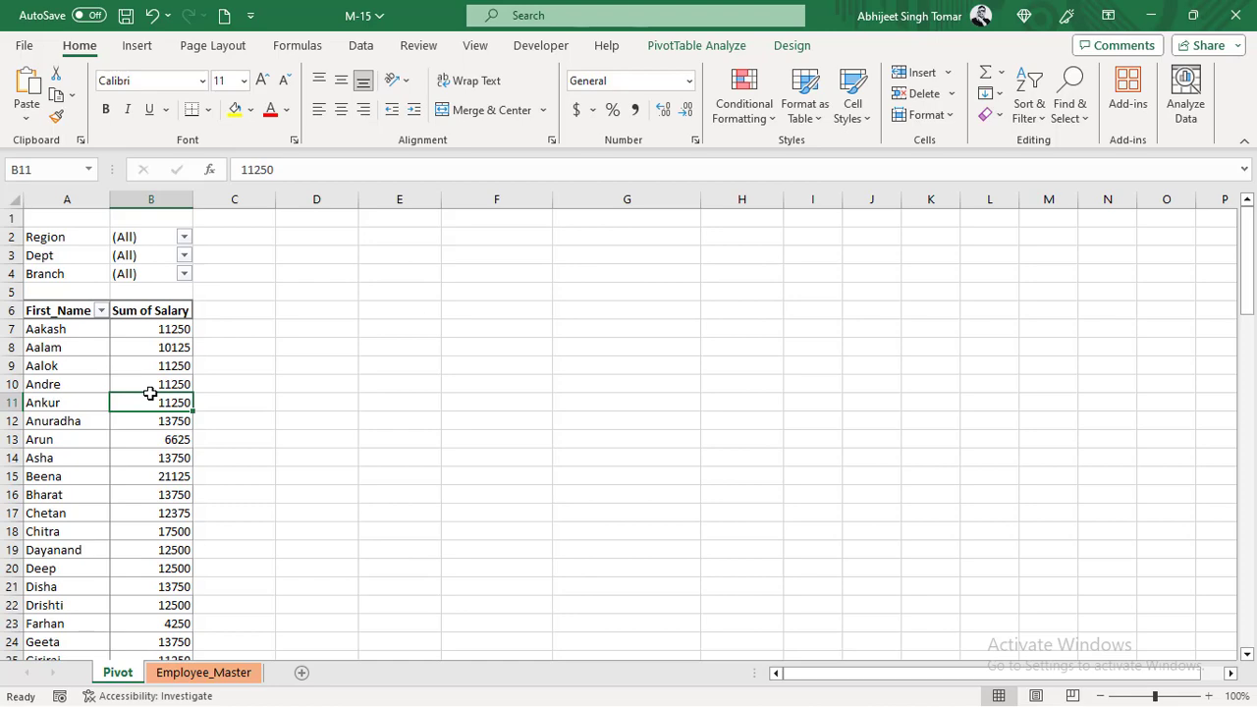
pyautogui.click(193, 674)
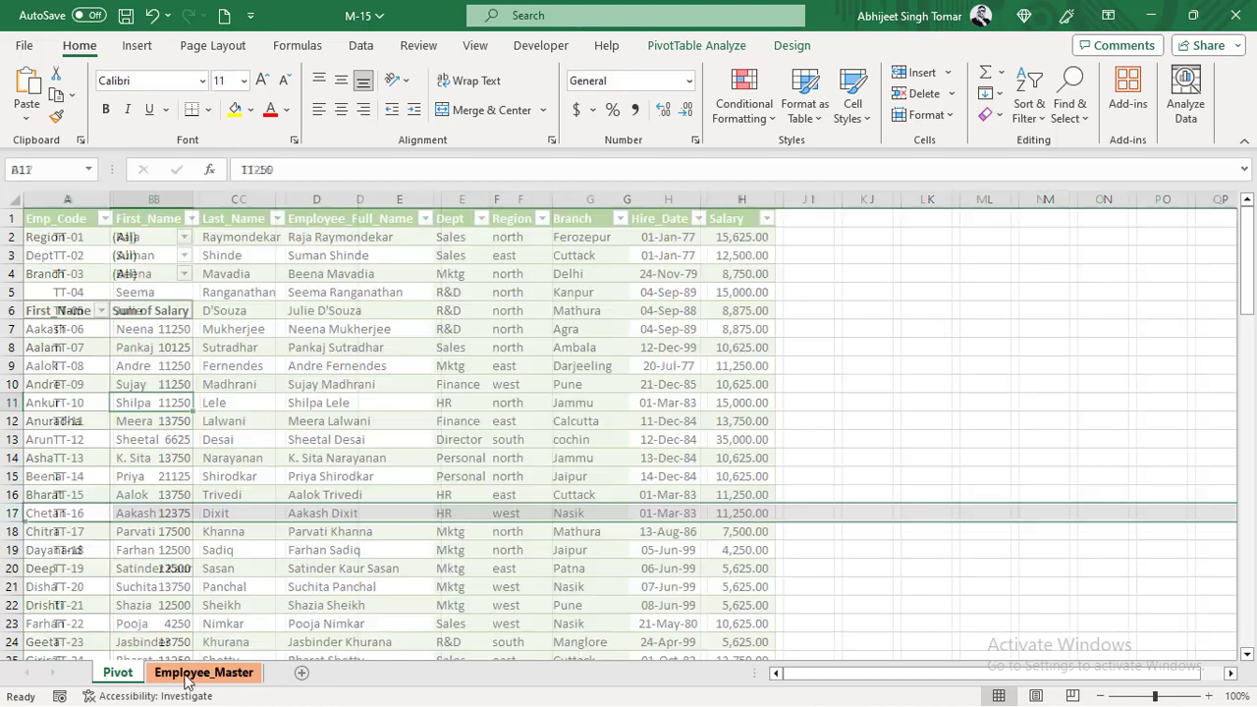
pyautogui.click(107, 676)
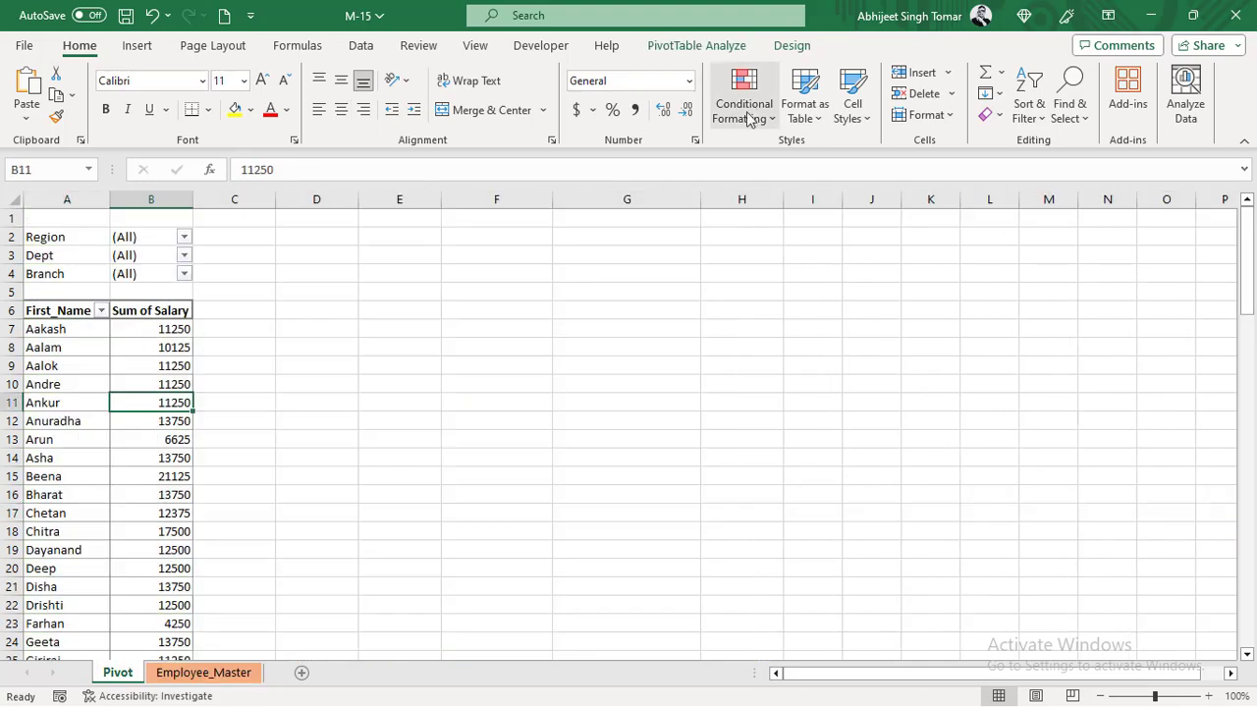
pyautogui.click(683, 46)
pyautogui.click(619, 99)
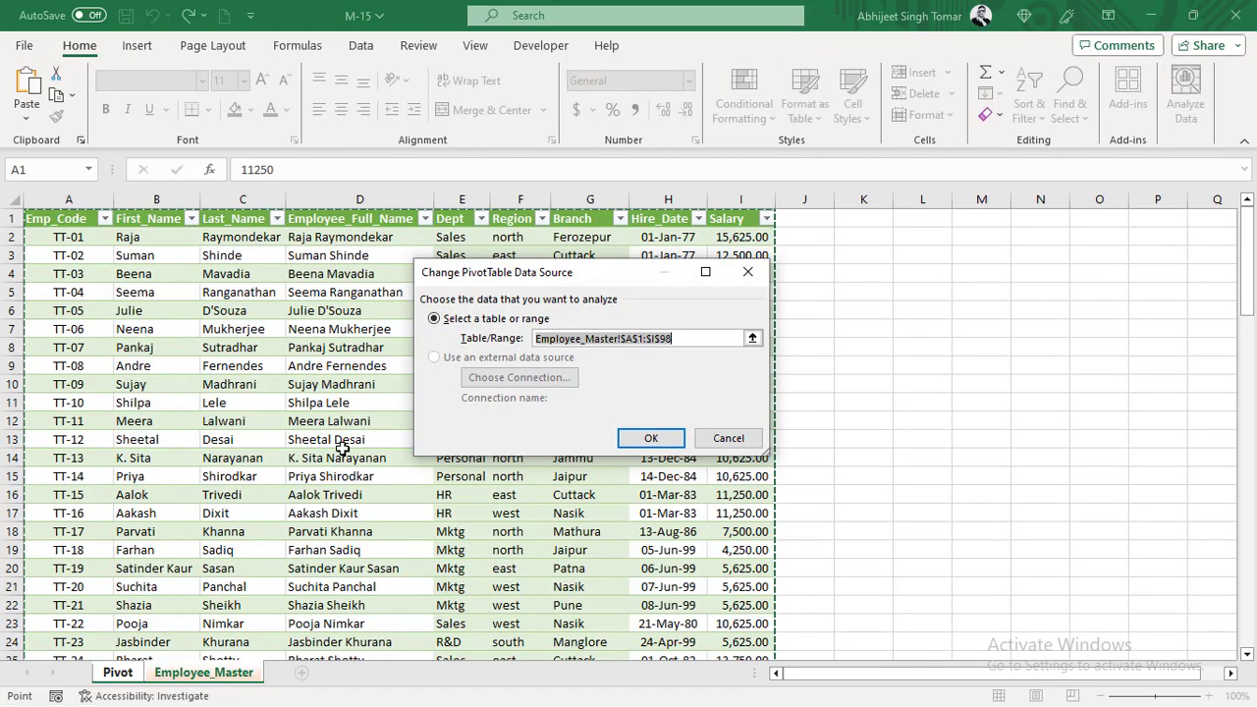
pyautogui.scroll(-11, 342, 448)
pyautogui.scroll(-18, 342, 449)
pyautogui.scroll(9, 342, 449)
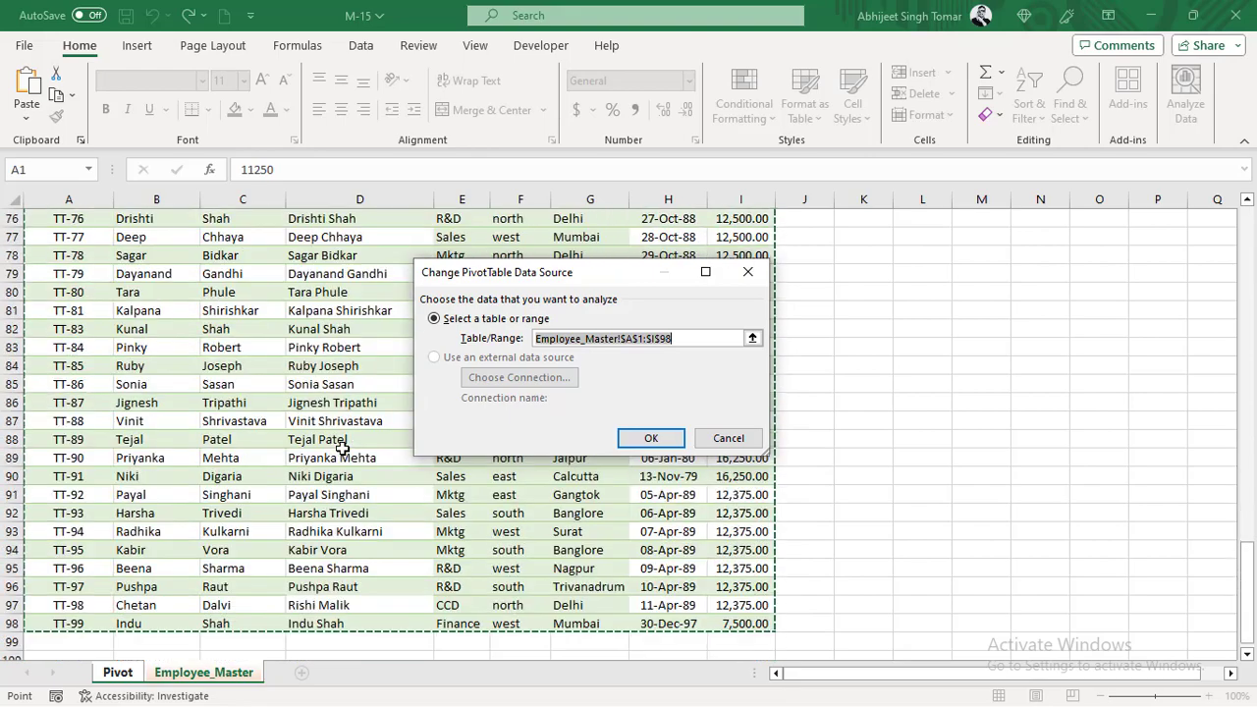
pyautogui.scroll(20, 342, 449)
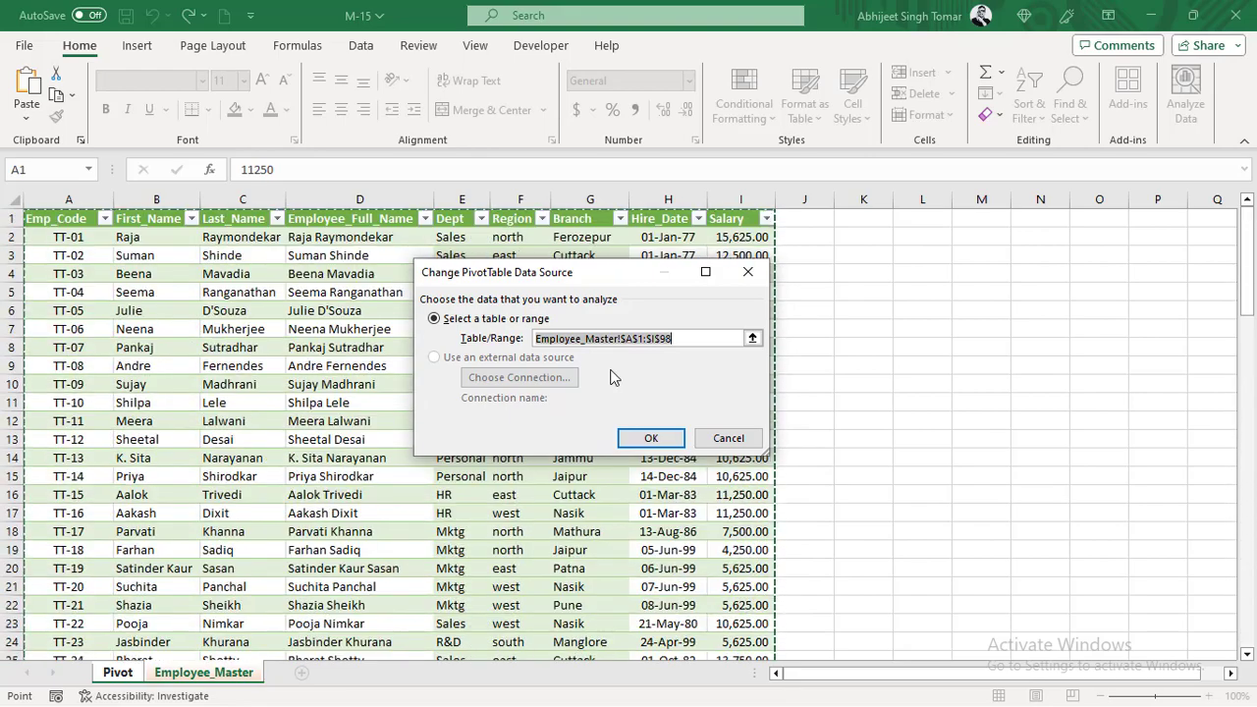
pyautogui.click(652, 439)
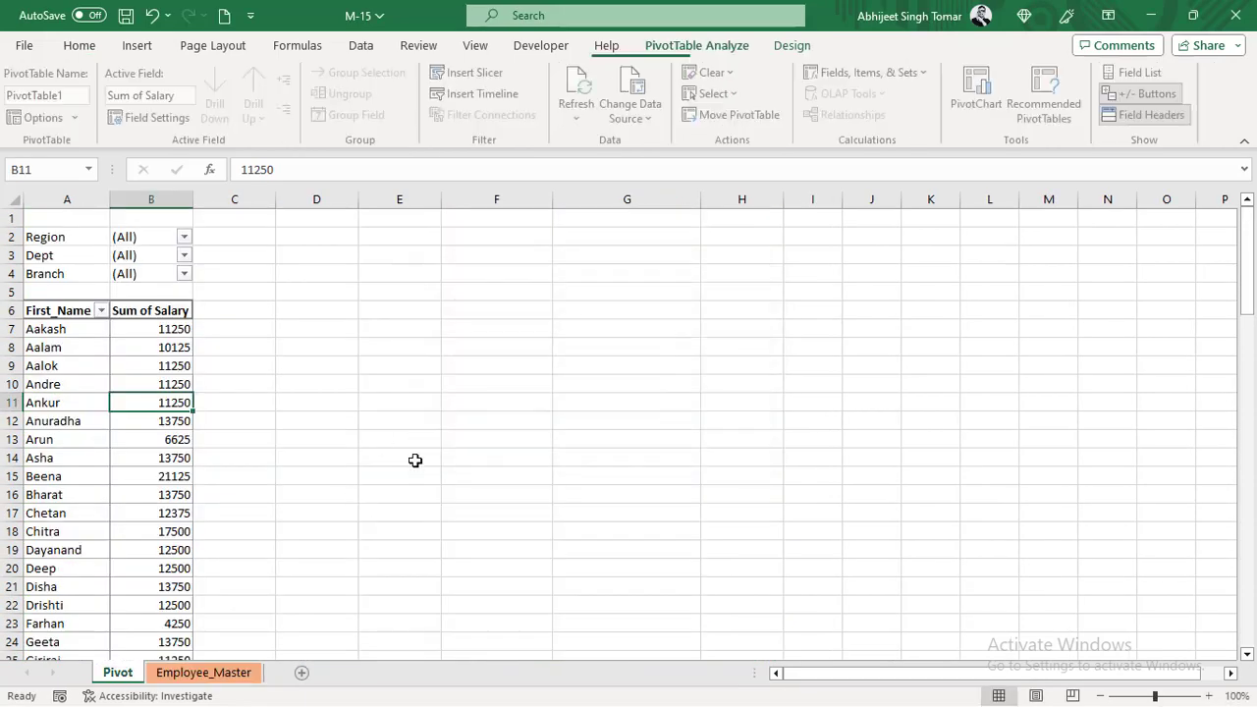
# - Delete the Employee_Master sheet from the workbook permanently
pyautogui.click(208, 675)
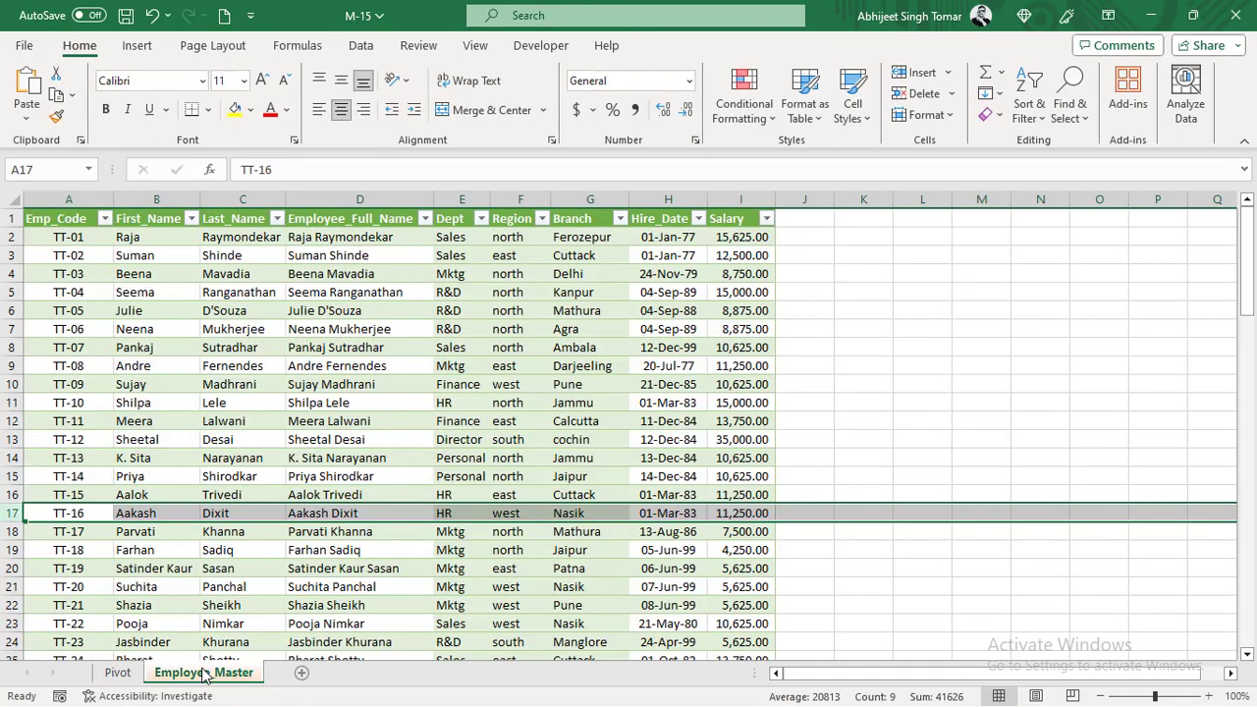
pyautogui.rightClick(203, 674)
pyautogui.click(264, 417)
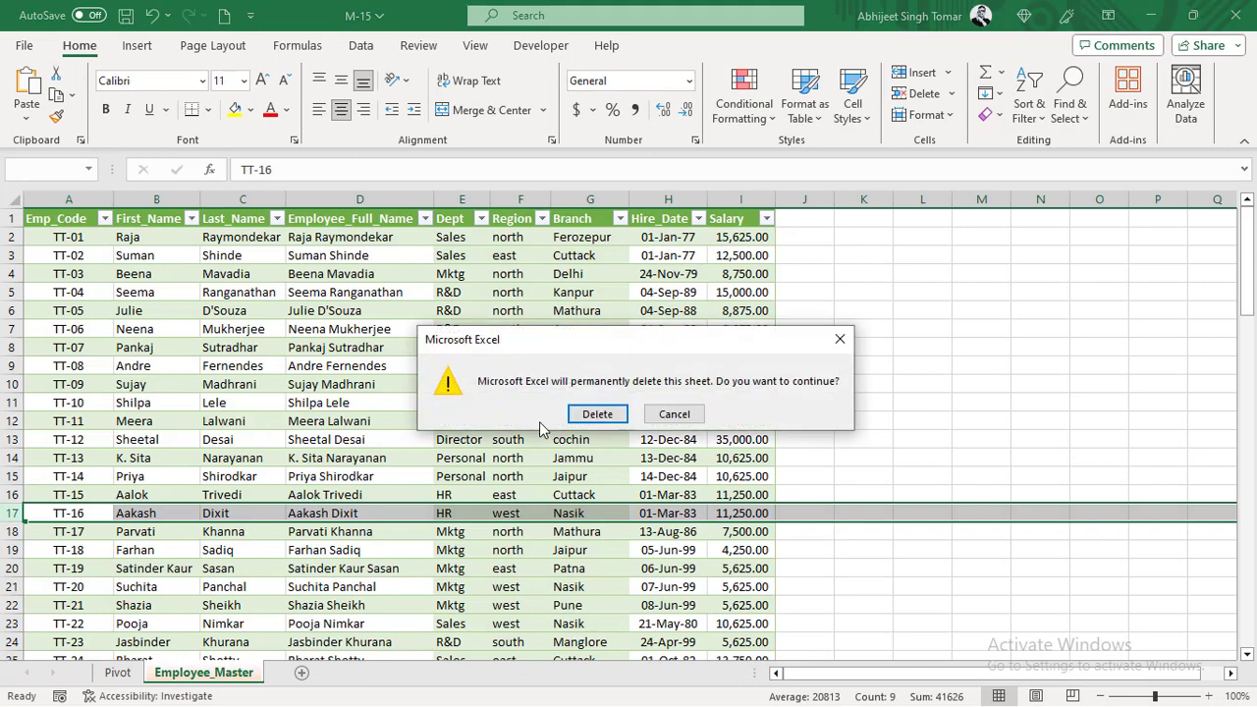
pyautogui.click(597, 415)
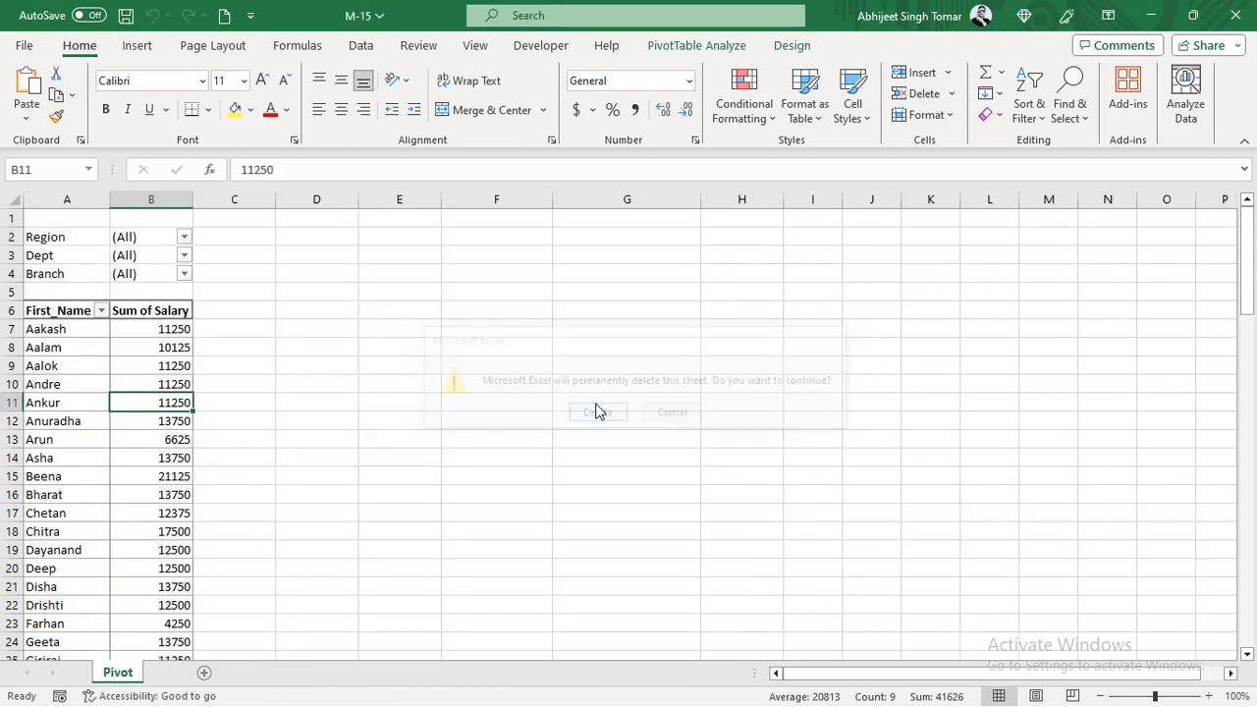
# - Refresh the pivot table with its source sheet removed
pyautogui.click(145, 463)
pyautogui.rightClick(155, 369)
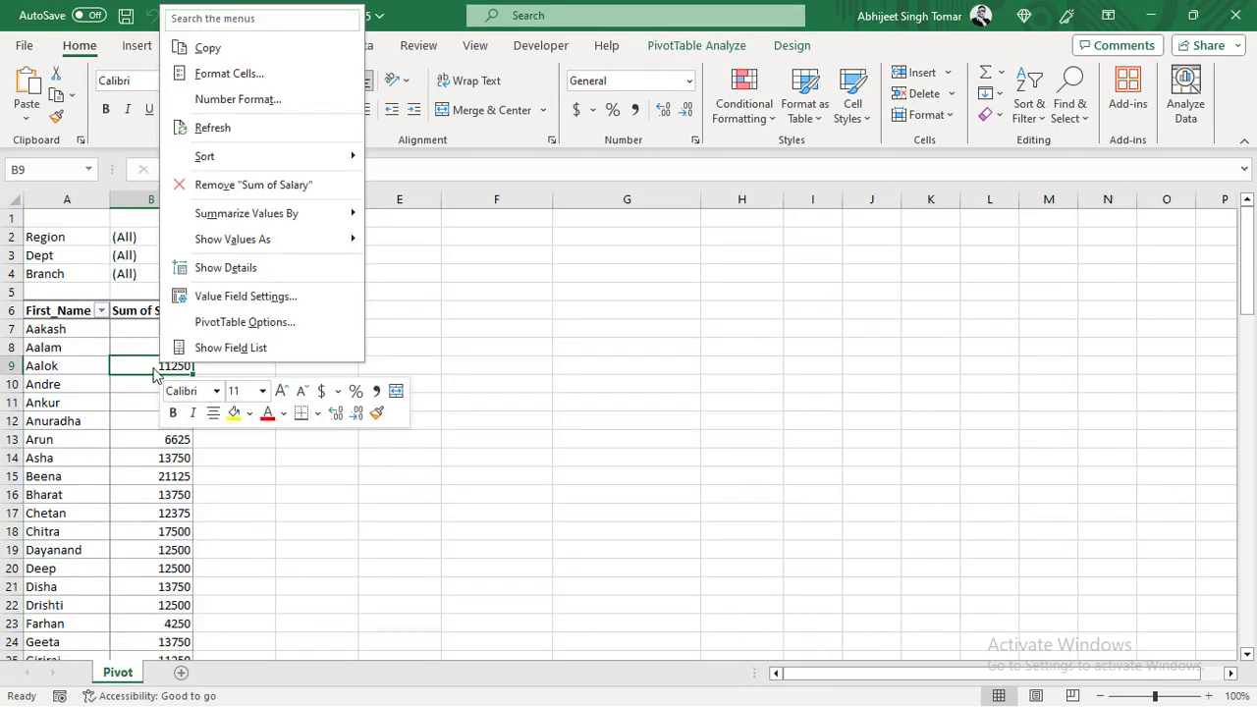
pyautogui.click(225, 127)
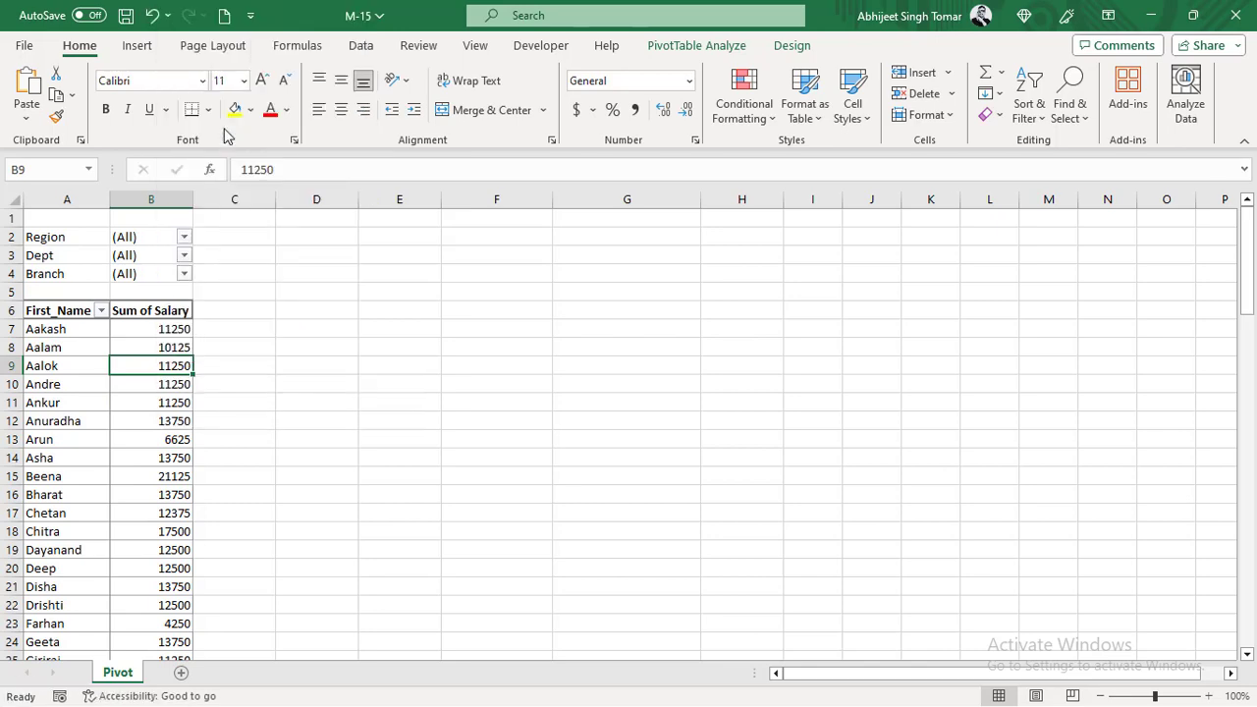
pyautogui.click(175, 418)
pyautogui.click(140, 389)
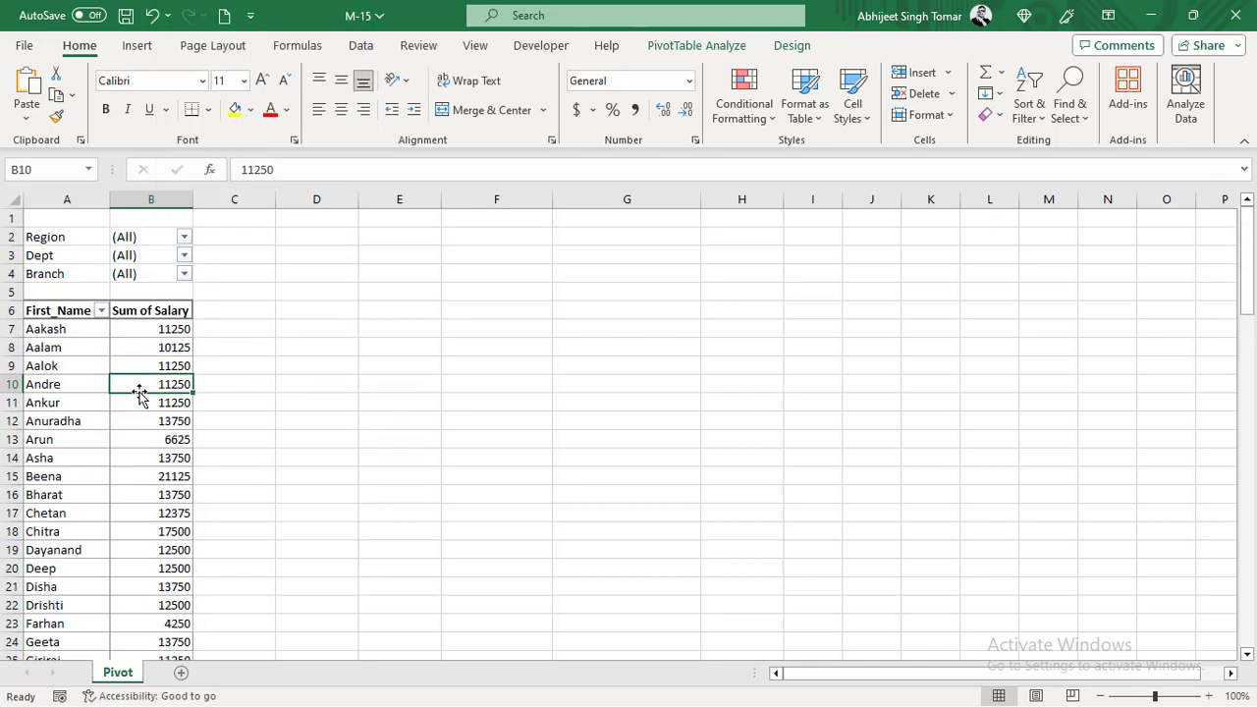
# - Show the pivot field list, move Dept from Filters to Rows above First_Name, and refresh the pivot table
pyautogui.click(688, 46)
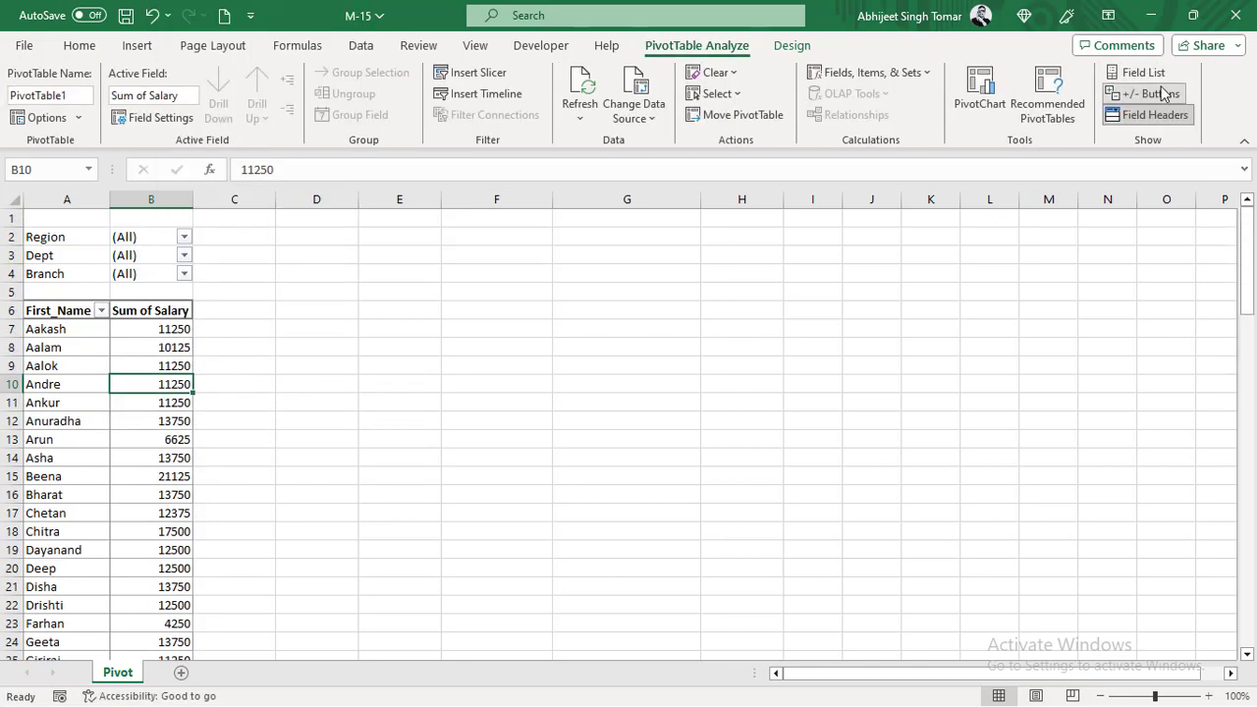
pyautogui.click(1144, 74)
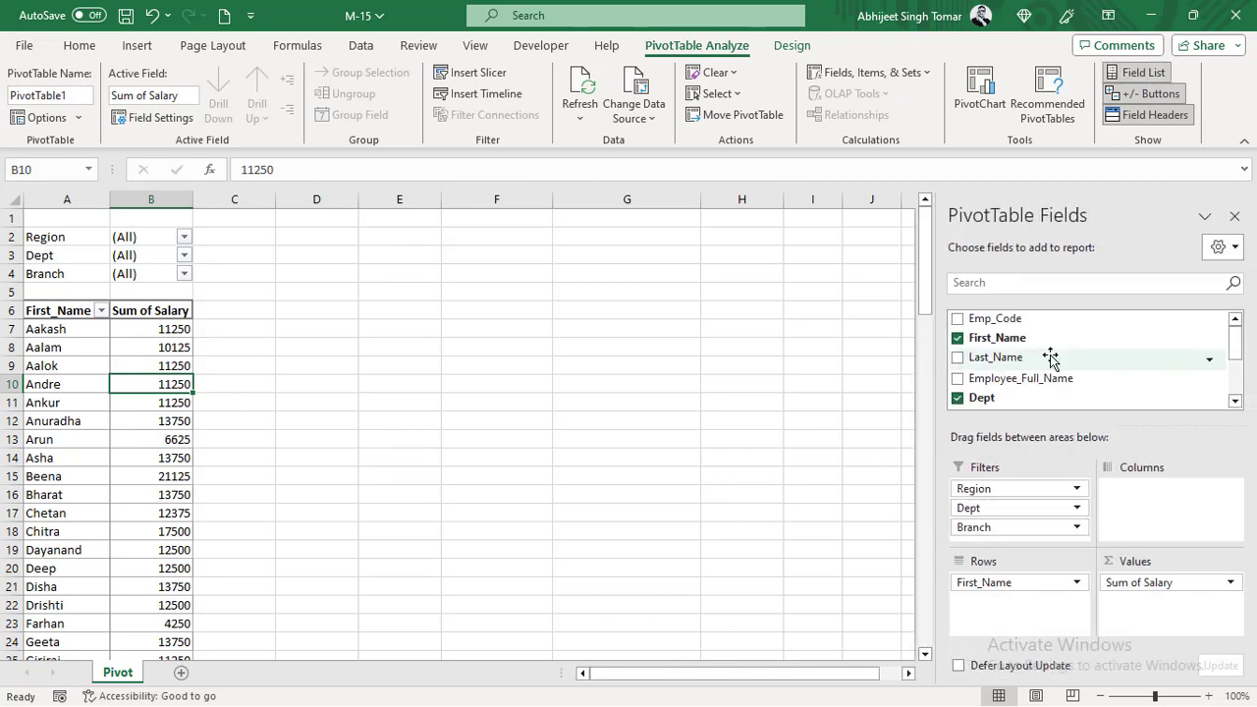
pyautogui.moveTo(999, 513); pyautogui.dragTo(1020, 582)
pyautogui.click(170, 365)
pyautogui.rightClick(171, 366)
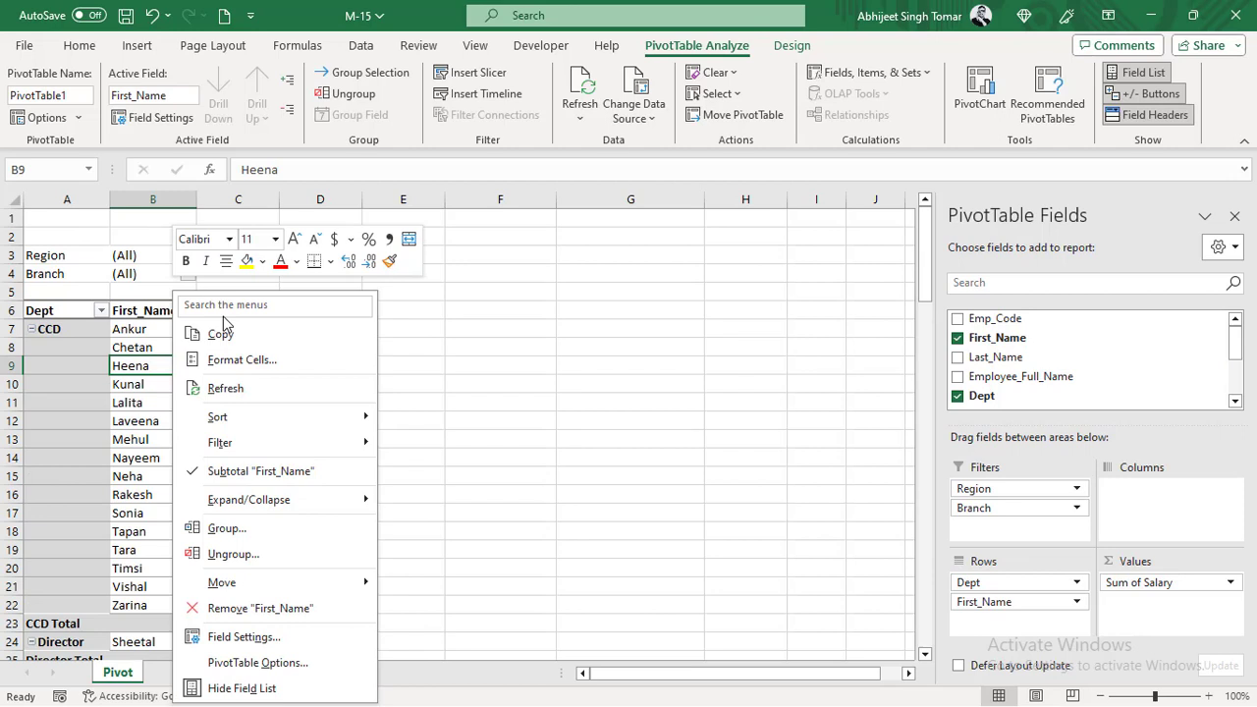
pyautogui.click(254, 385)
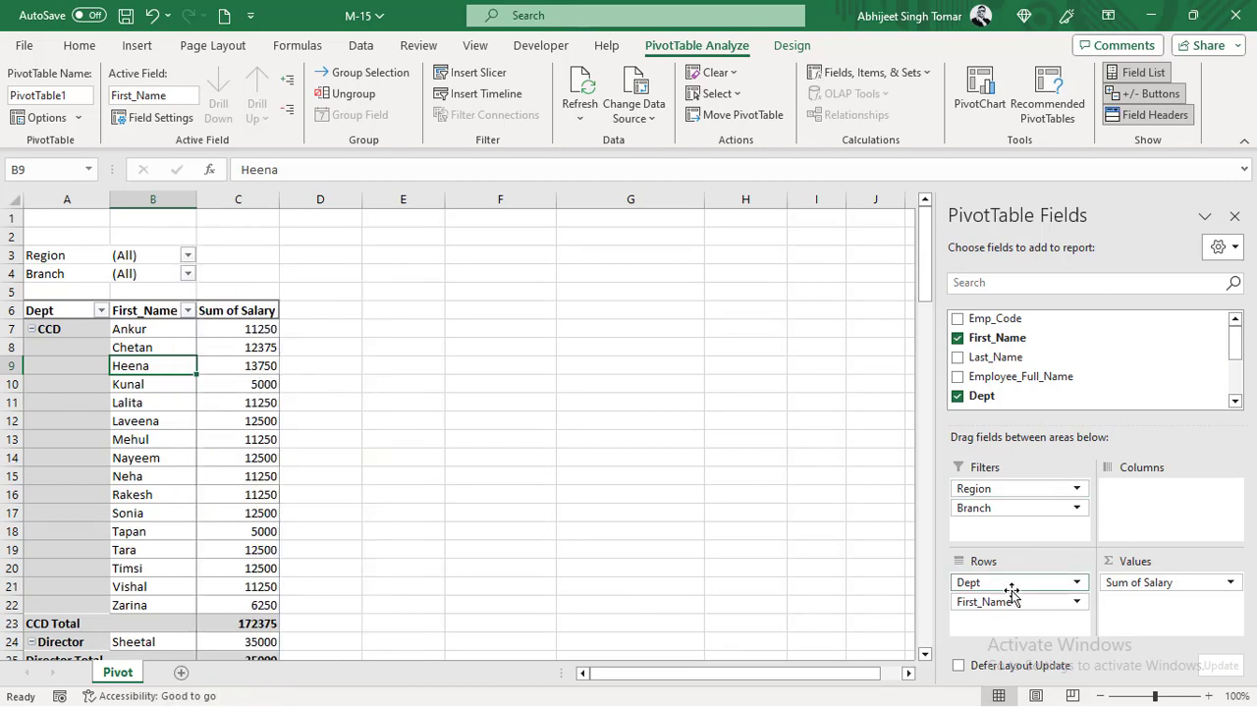
# - Move First_Name from Rows to Filters and refresh the pivot table
pyautogui.moveTo(1012, 601); pyautogui.dragTo(1031, 530)
pyautogui.click(132, 402)
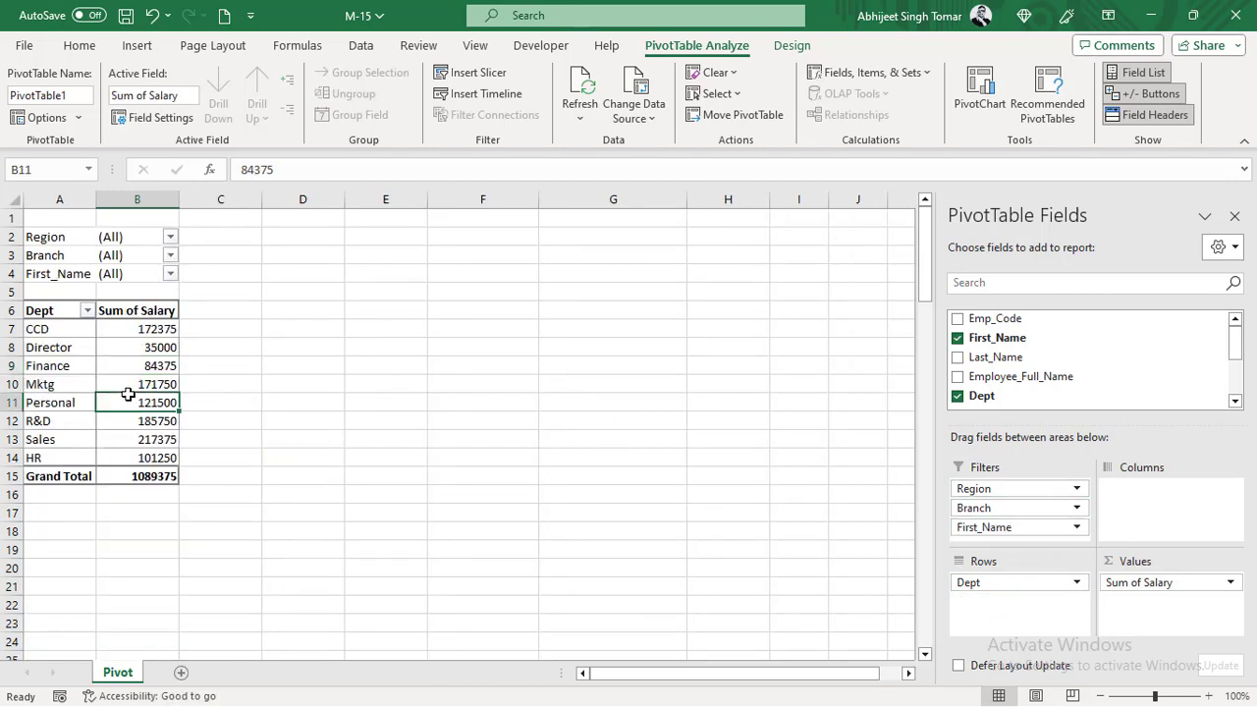
pyautogui.rightClick(133, 402)
pyautogui.click(194, 169)
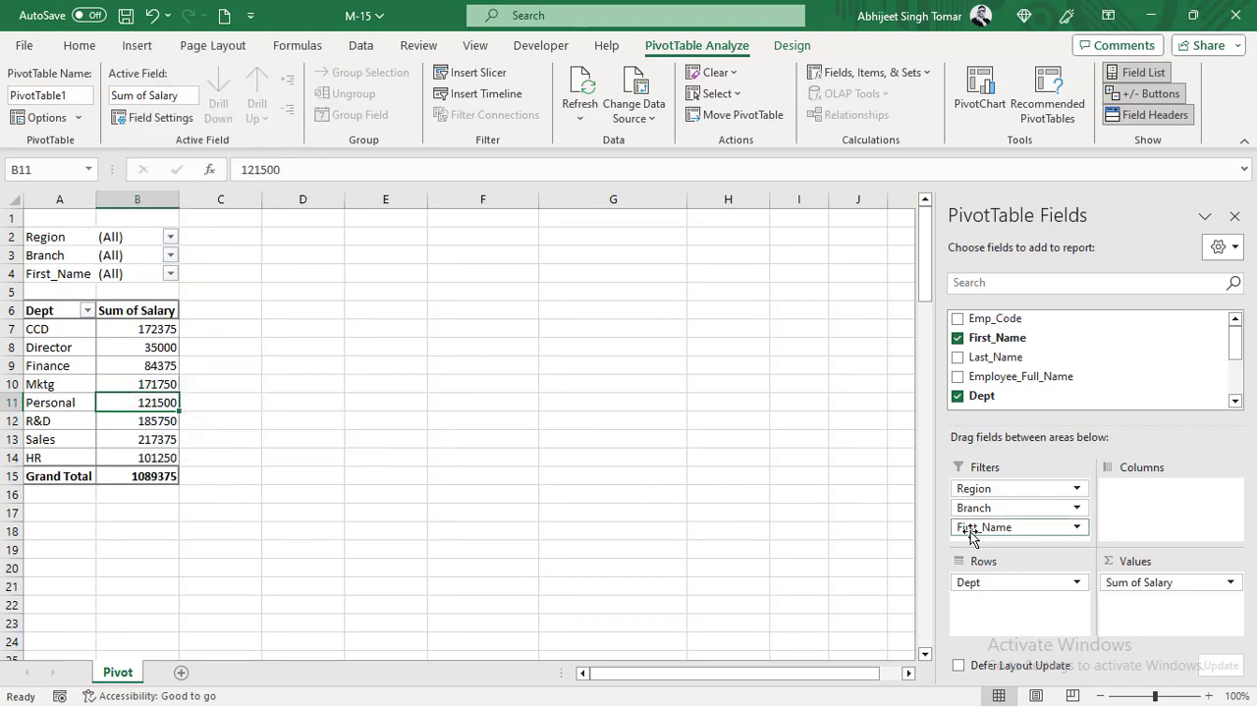
# - Move Branch from Filters to Rows above Dept and refresh the pivot table
pyautogui.moveTo(992, 509); pyautogui.dragTo(1015, 587)
pyautogui.click(156, 329)
pyautogui.rightClick(157, 328)
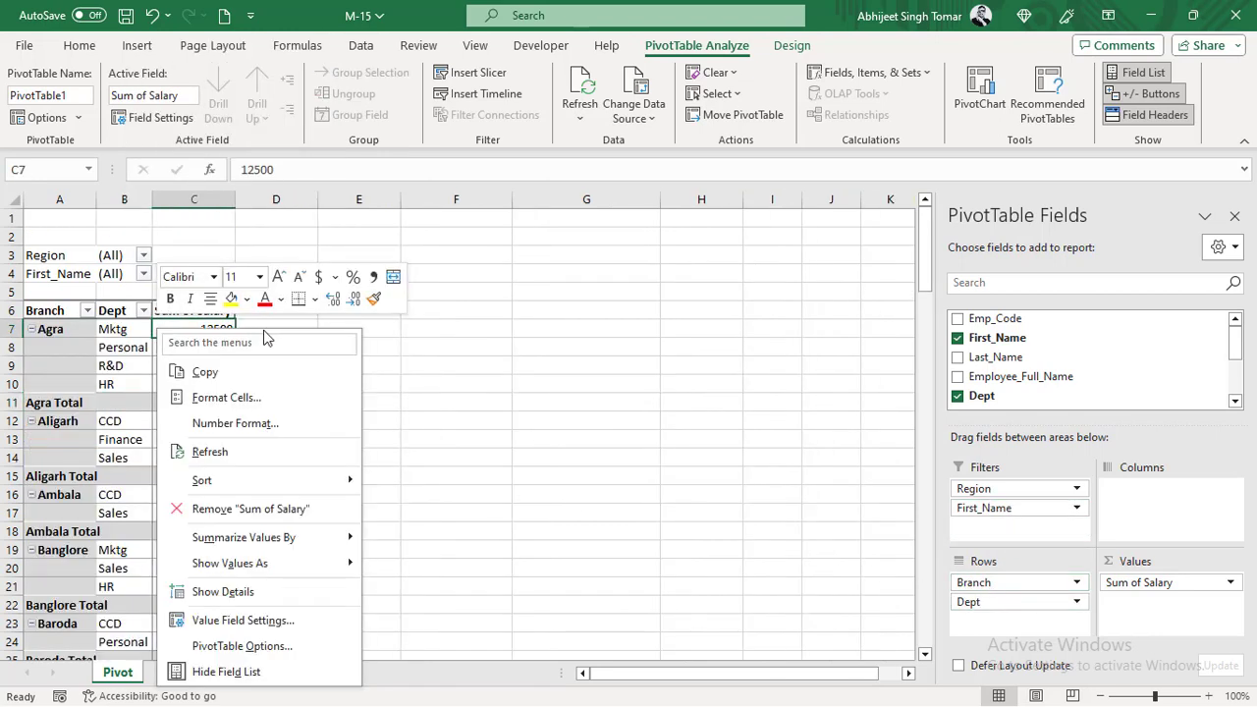
pyautogui.click(216, 460)
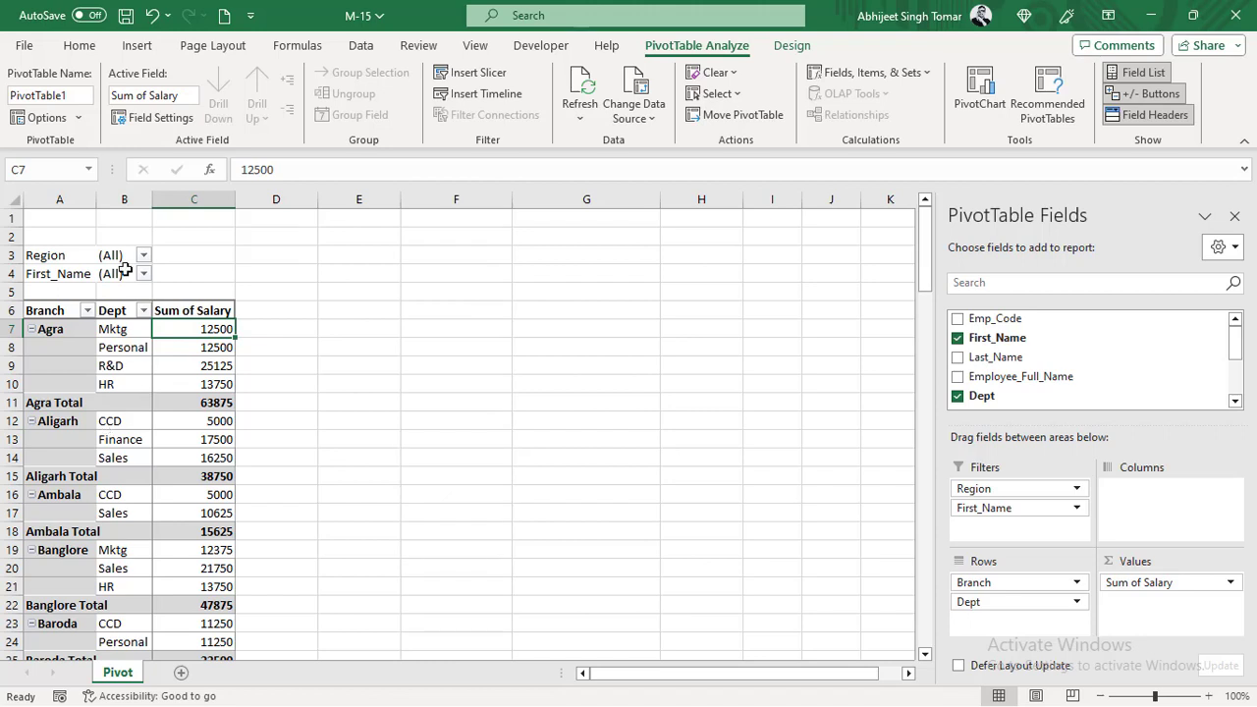
# - Review the pivot table's data options, including saving source data with the file, and close them
pyautogui.click(39, 118)
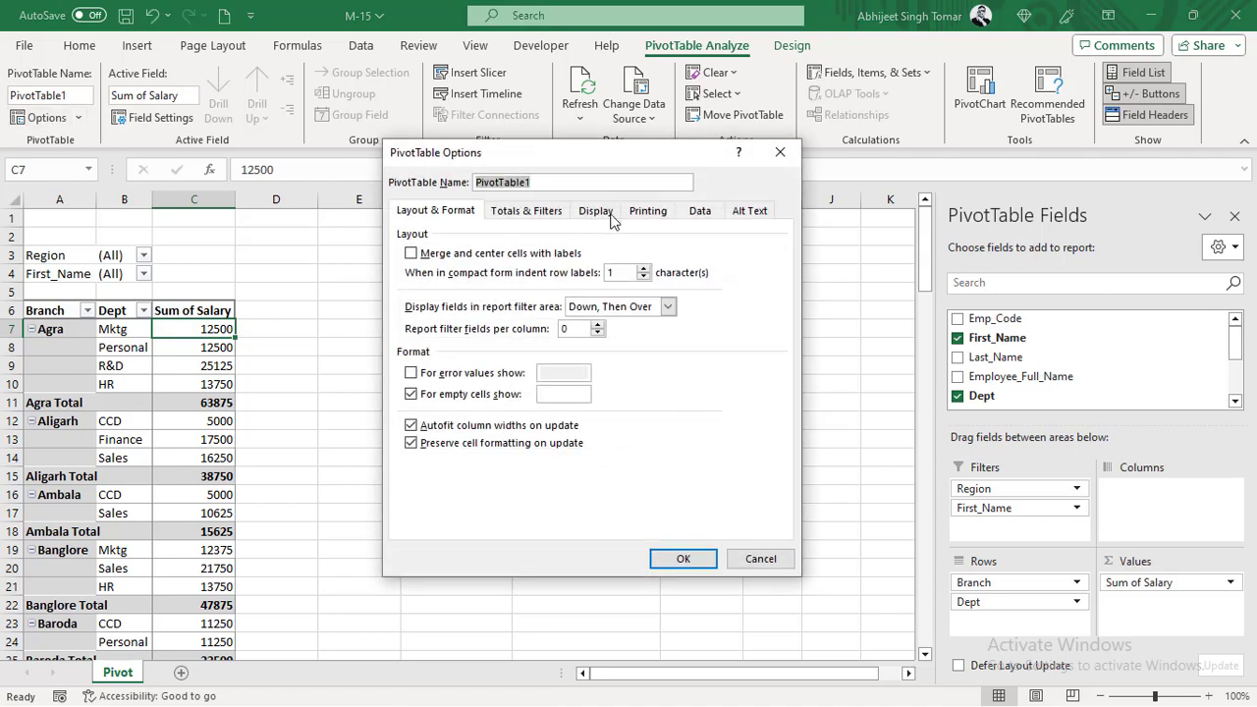
pyautogui.click(699, 212)
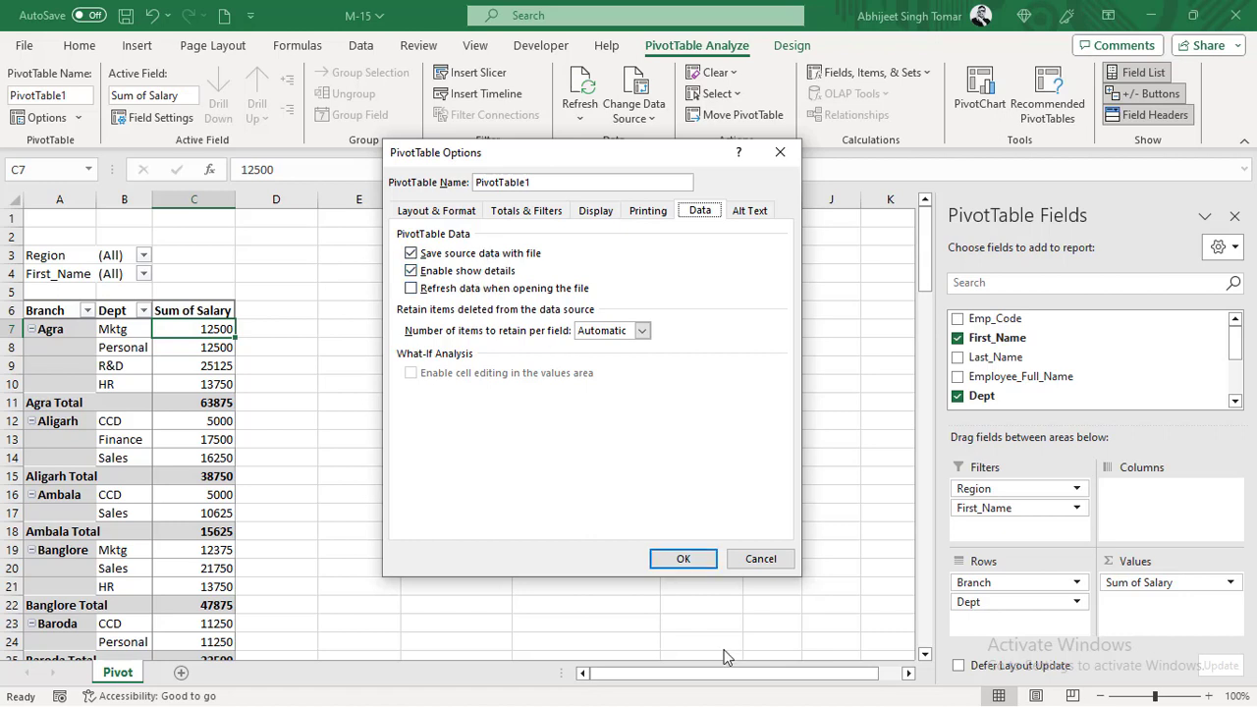
pyautogui.click(684, 559)
# - Look through the pivot table's Branch and Dept rows down to the Grand Total
pyautogui.scroll(-20, 298, 565)
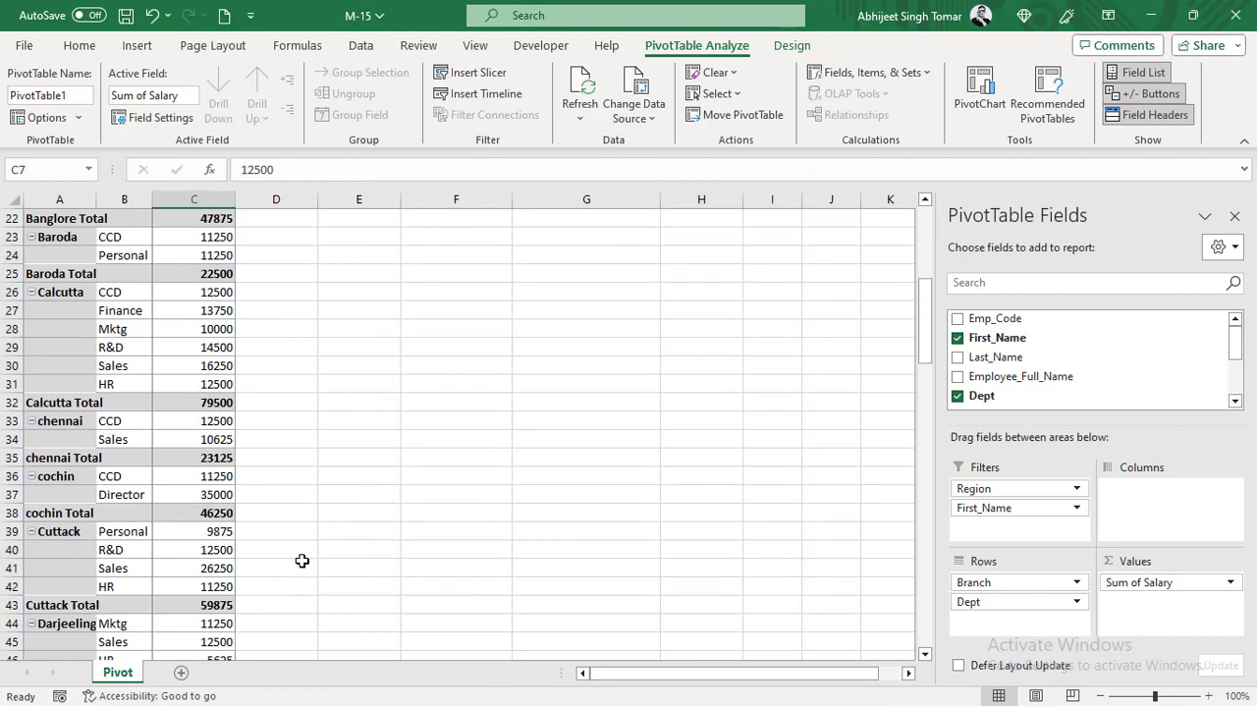
pyautogui.scroll(-8, 302, 560)
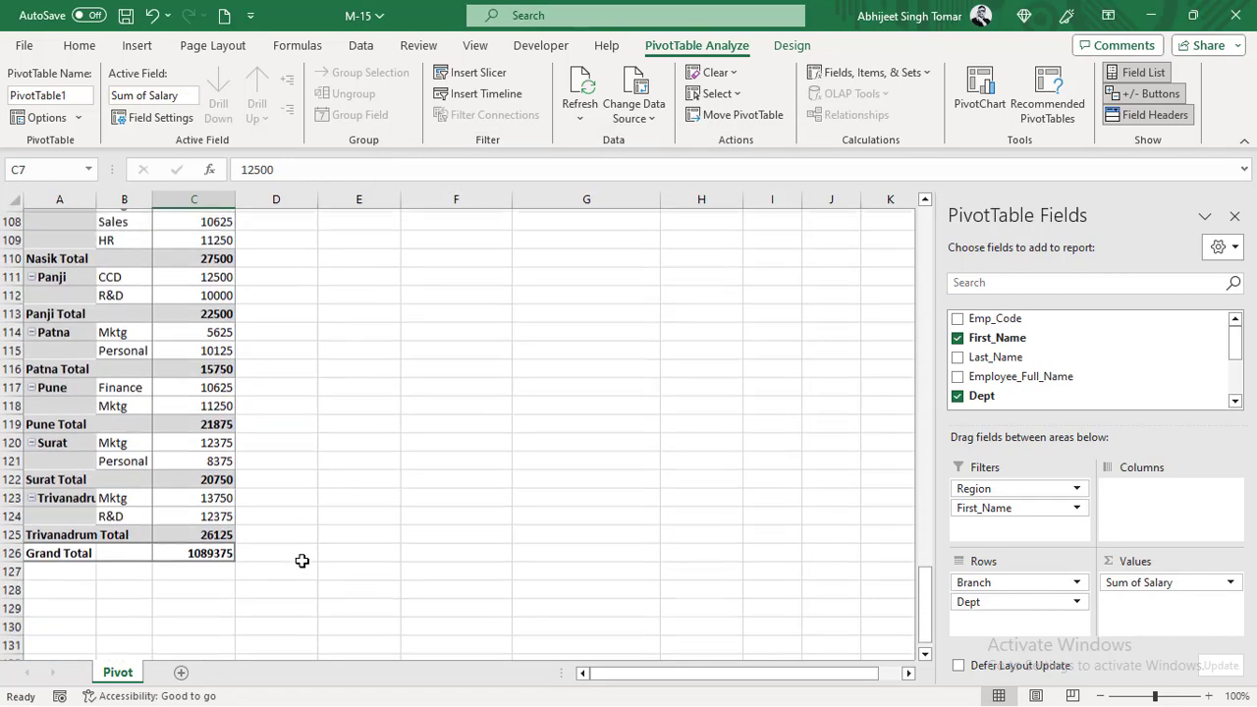
pyautogui.scroll(20, 302, 561)
pyautogui.scroll(12, 302, 561)
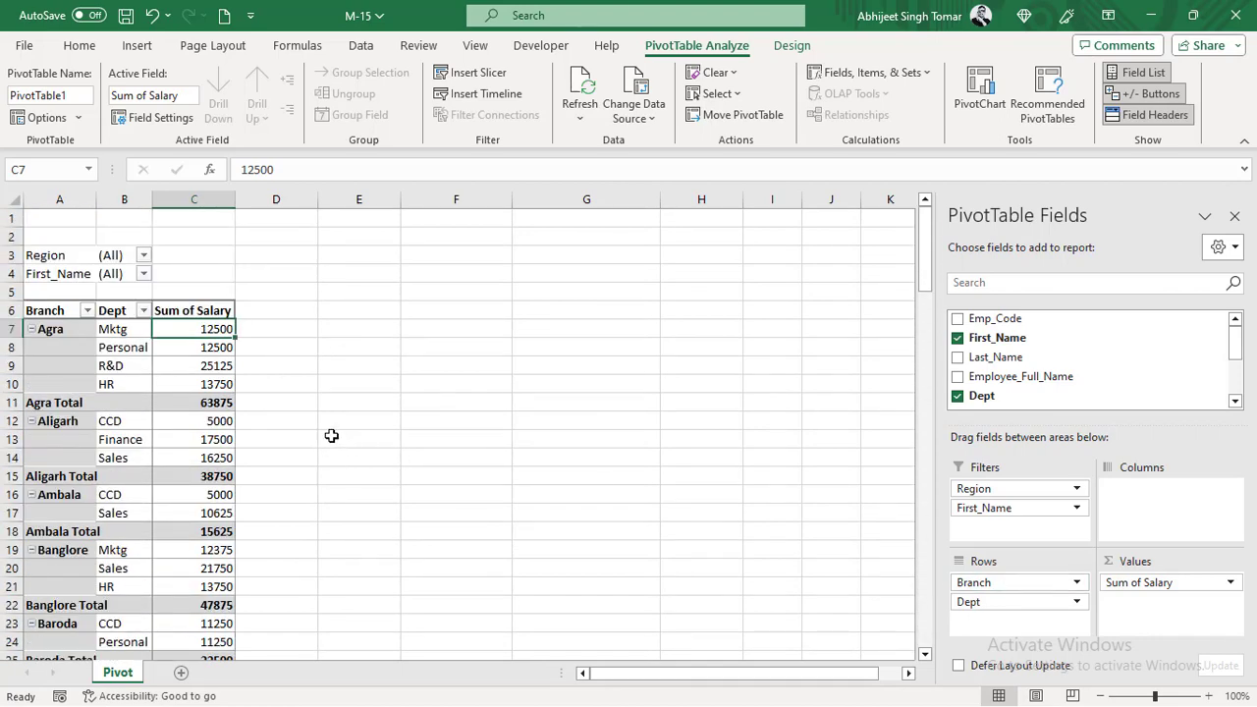
pyautogui.scroll(-20, 240, 491)
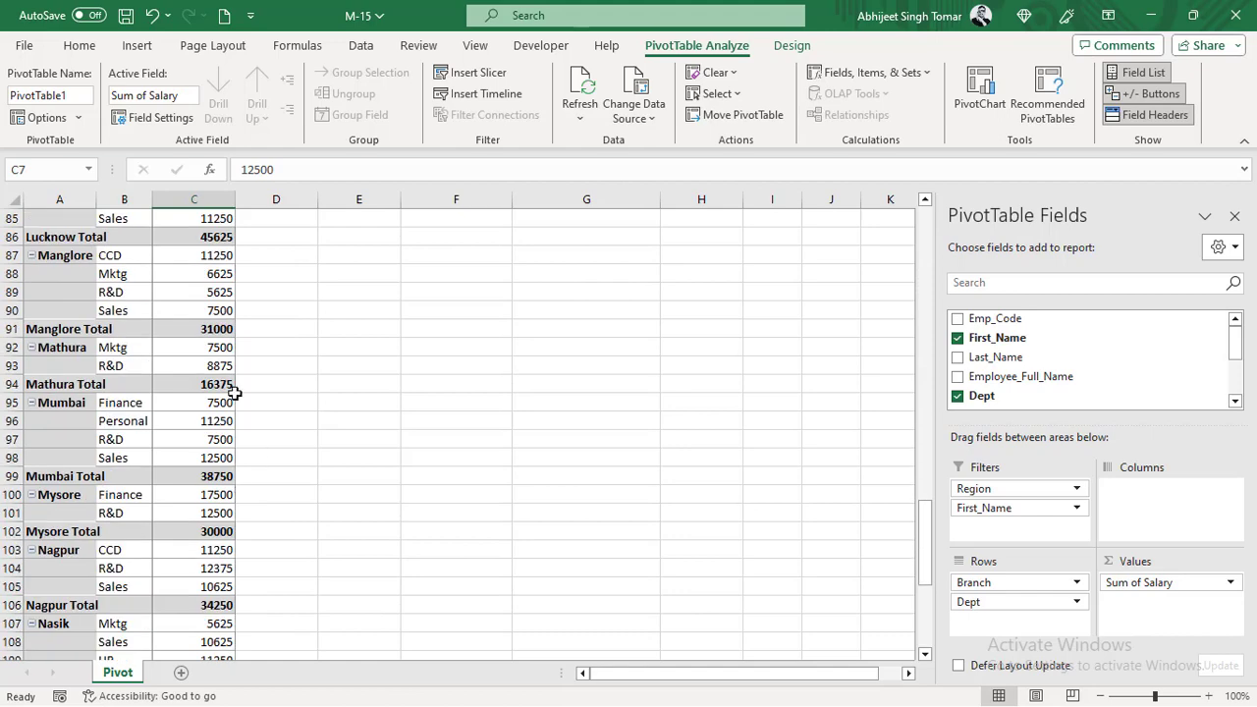
pyautogui.scroll(-11, 188, 513)
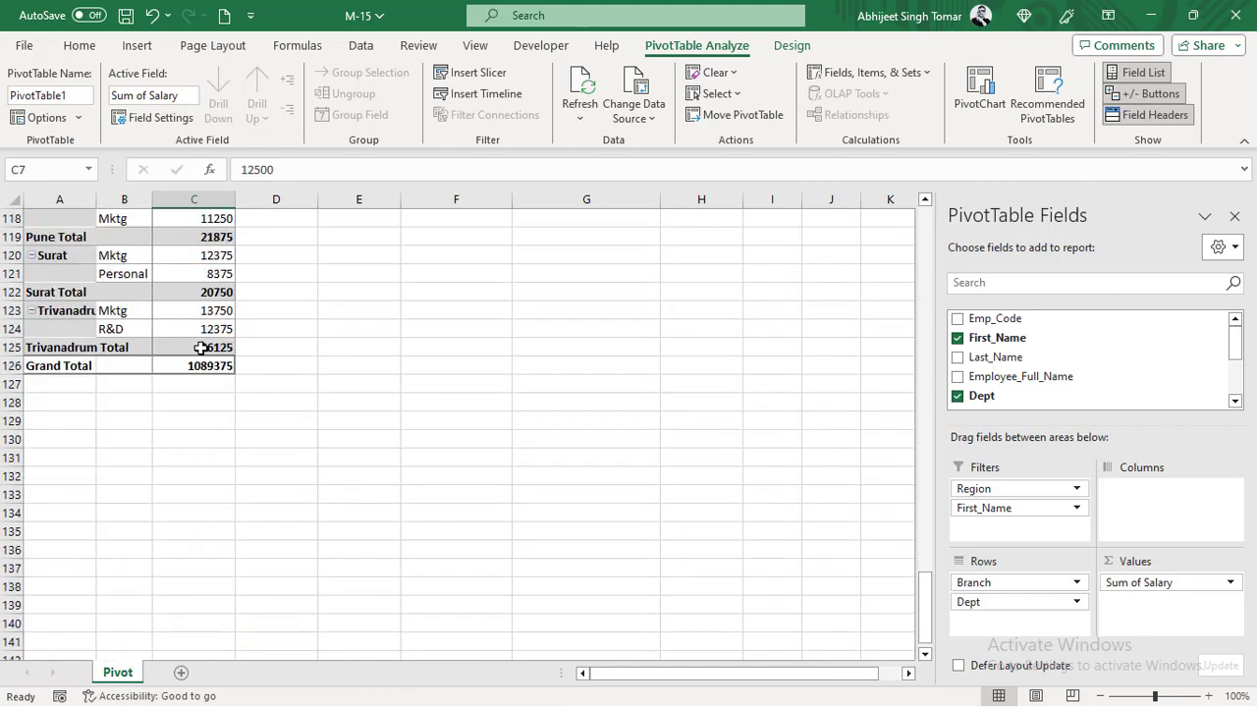
# - Clear the pivot table's filters and move the Branch field from Rows to Filters
pyautogui.scroll(20, 200, 348)
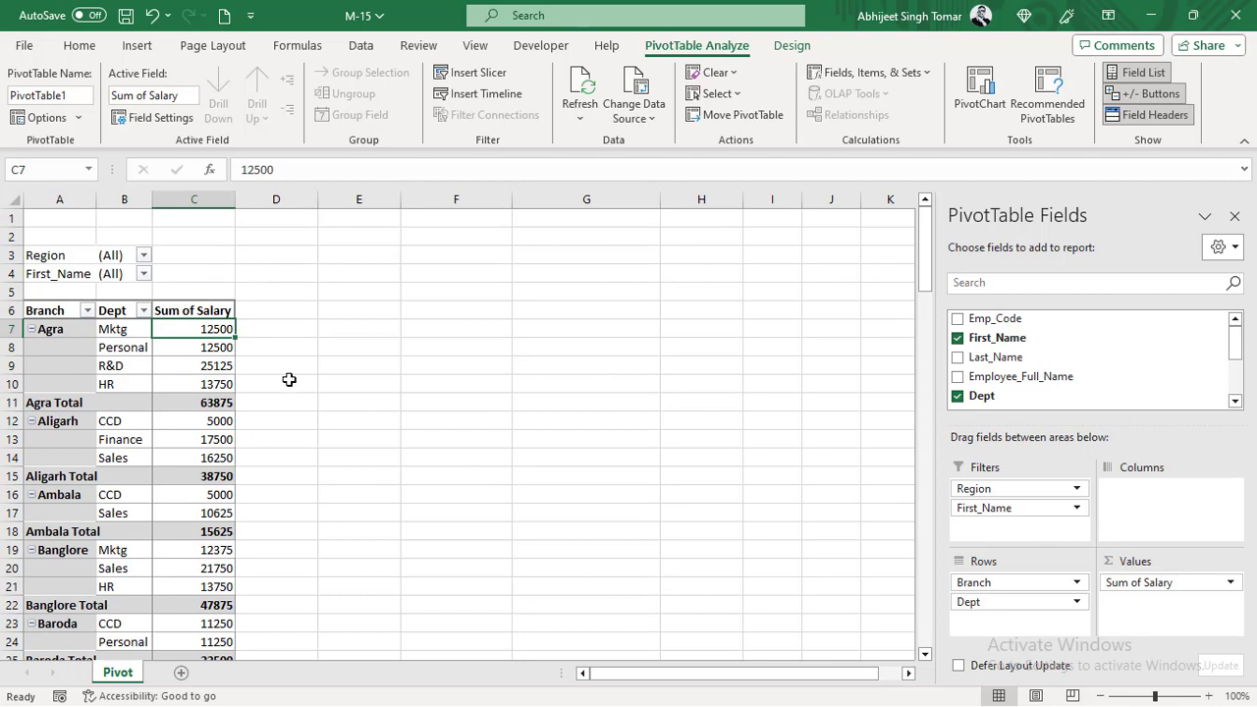
pyautogui.click(733, 74)
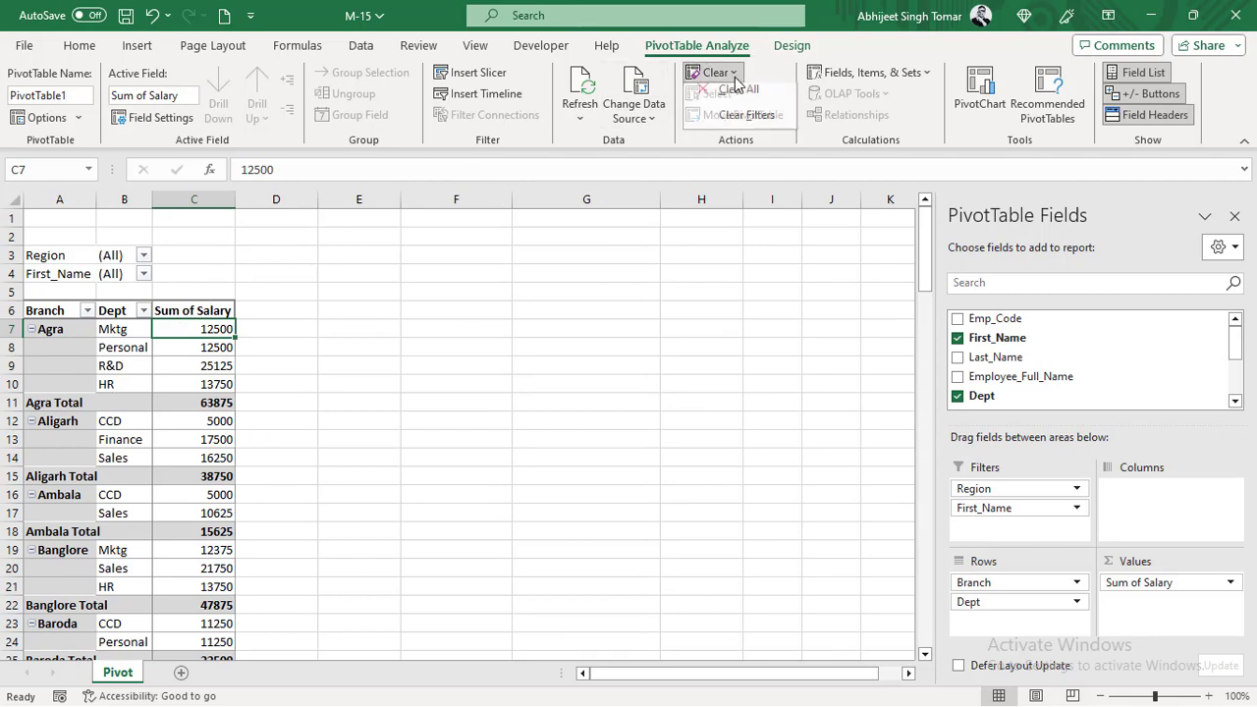
pyautogui.click(749, 126)
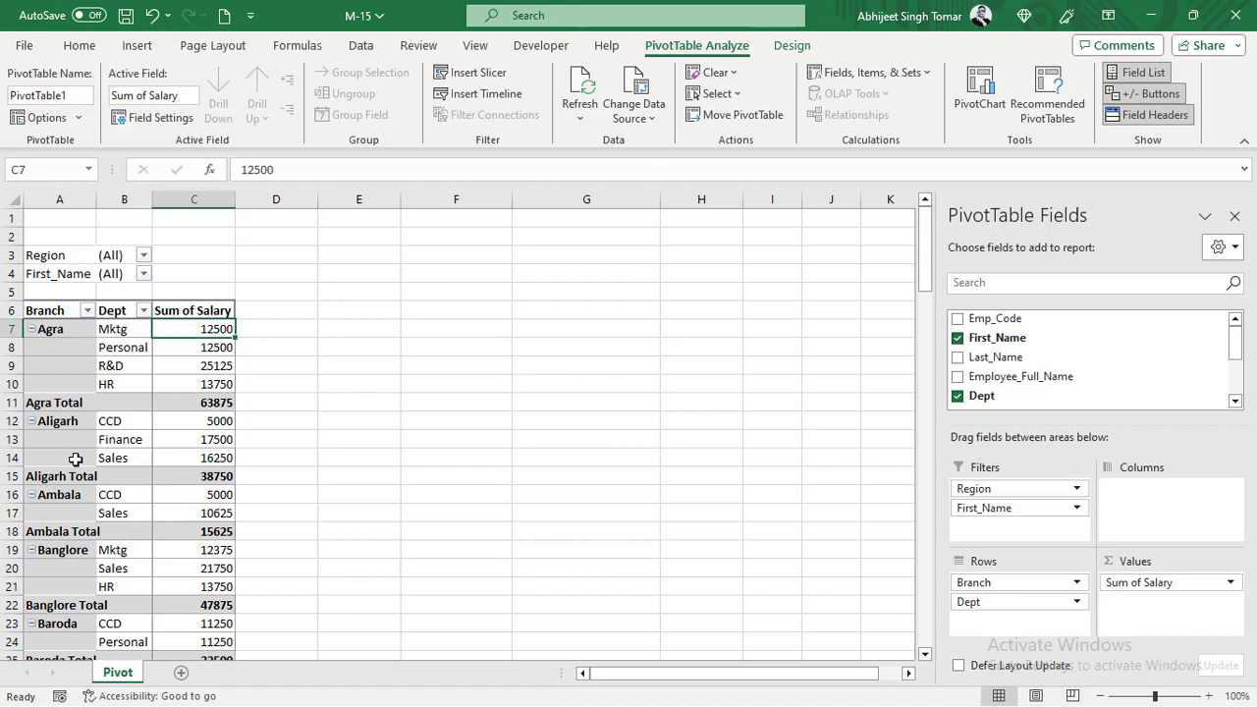
pyautogui.moveTo(1018, 584); pyautogui.dragTo(1026, 528)
# - Drill down the pivot table's Grand Total into a new sheet of all its records and place that sheet after Pivot
pyautogui.click(142, 477)
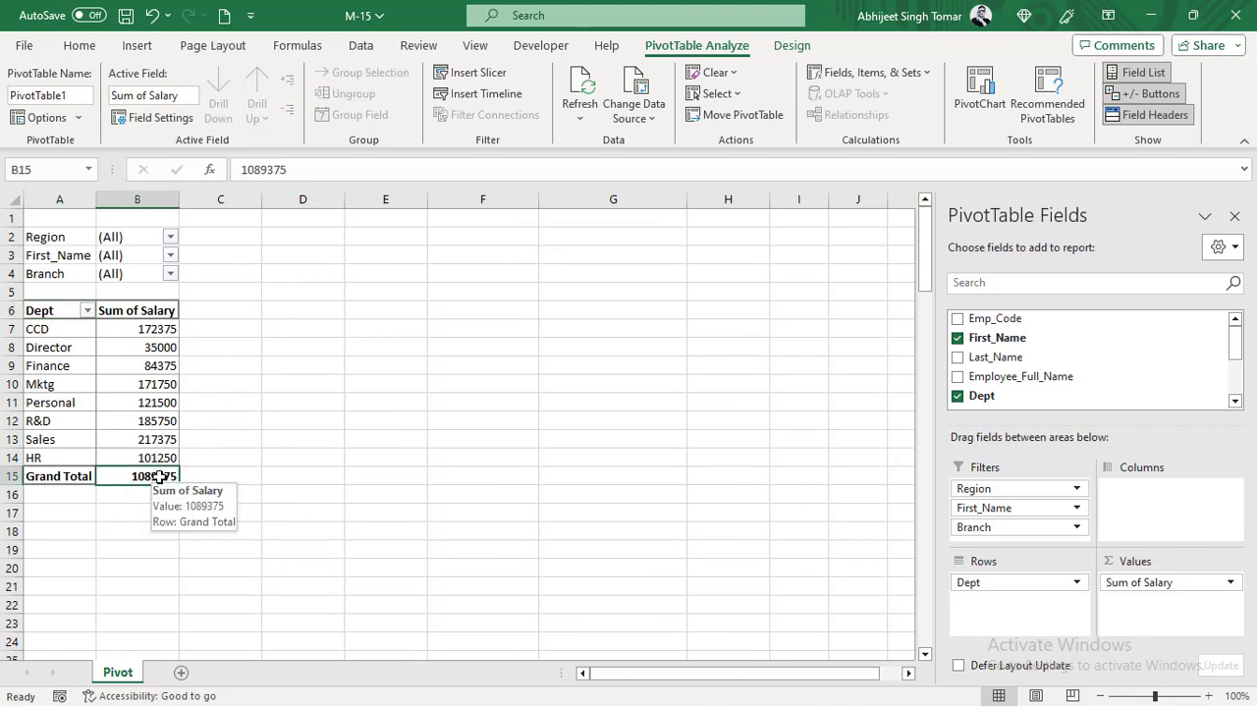
pyautogui.doubleClick(159, 478)
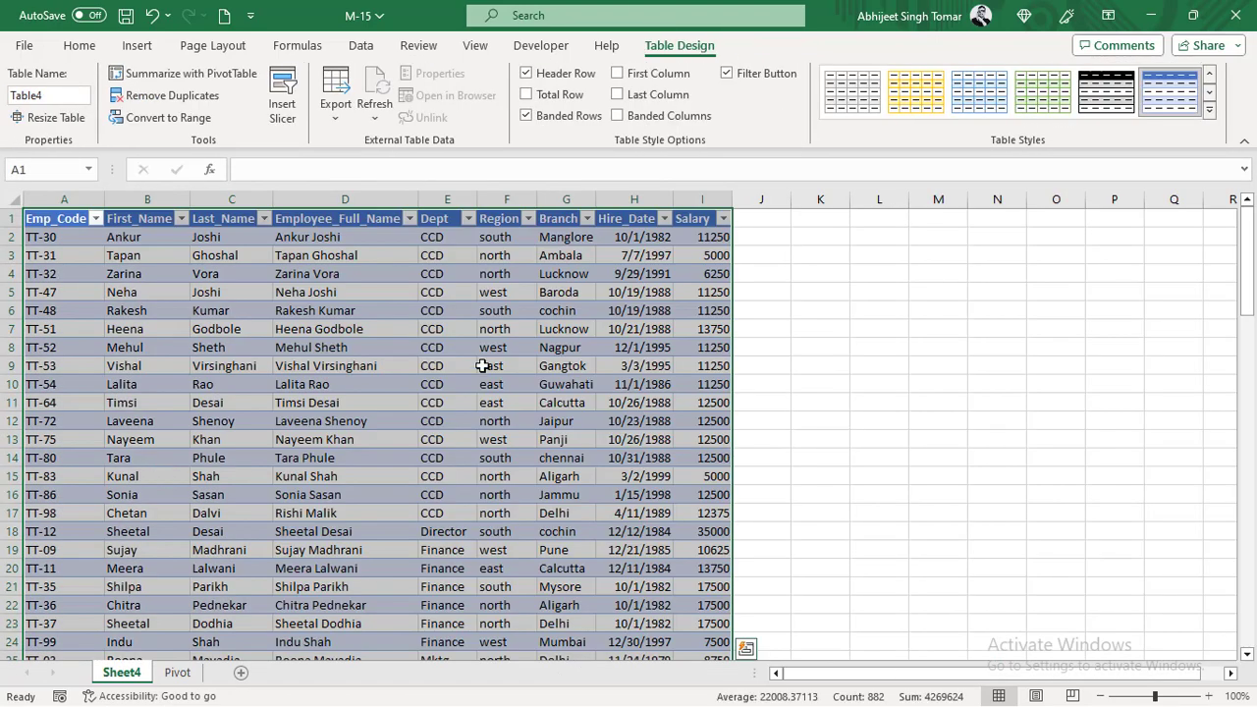
pyautogui.scroll(-20, 553, 384)
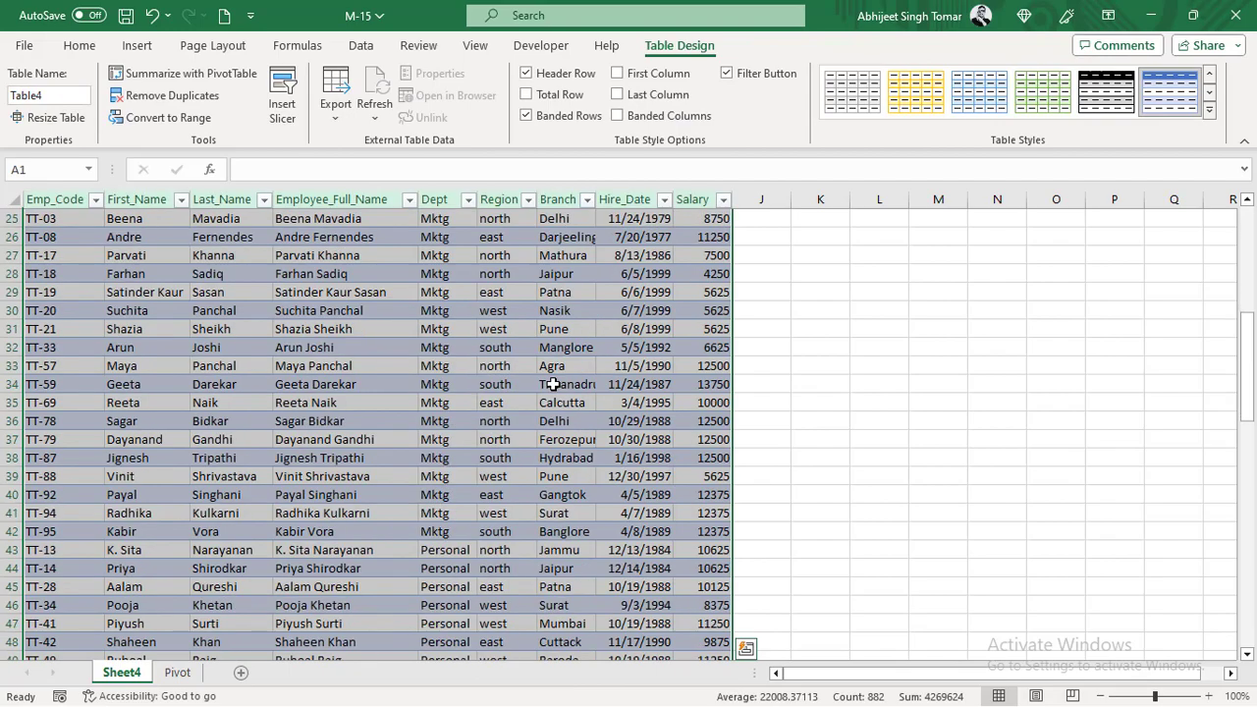
pyautogui.scroll(4, 553, 384)
pyautogui.scroll(20, 553, 384)
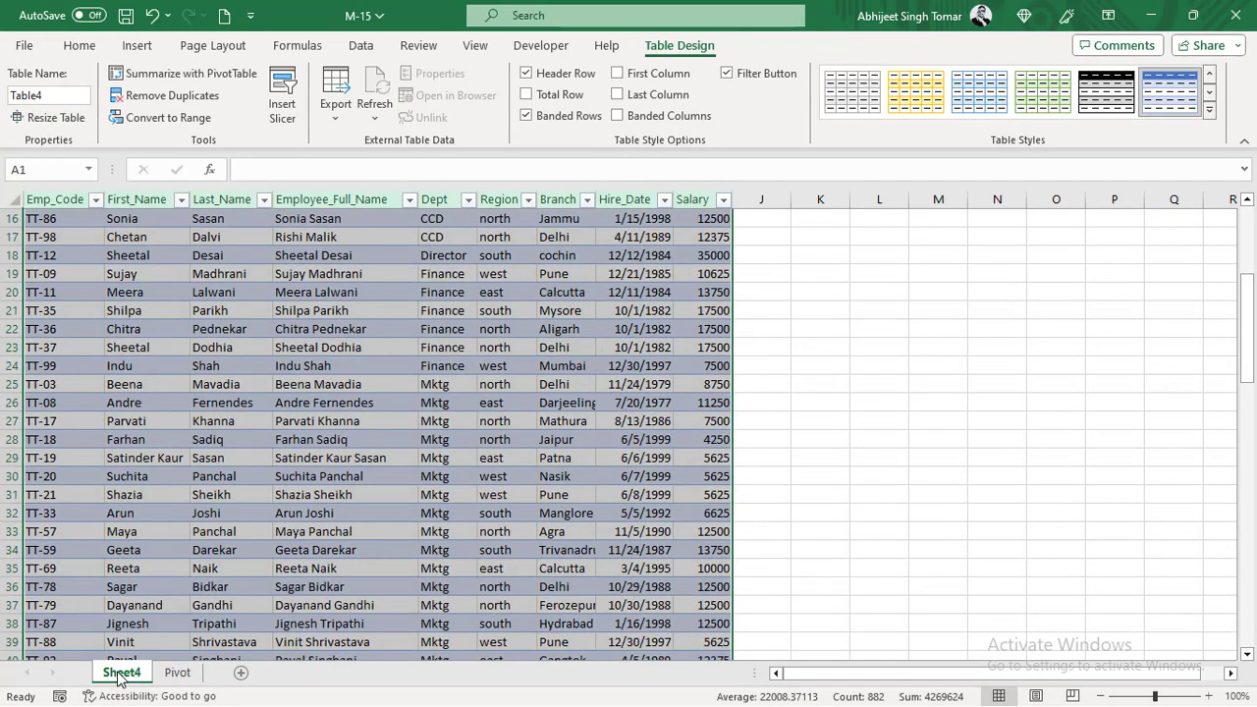
pyautogui.moveTo(118, 676); pyautogui.dragTo(245, 655)
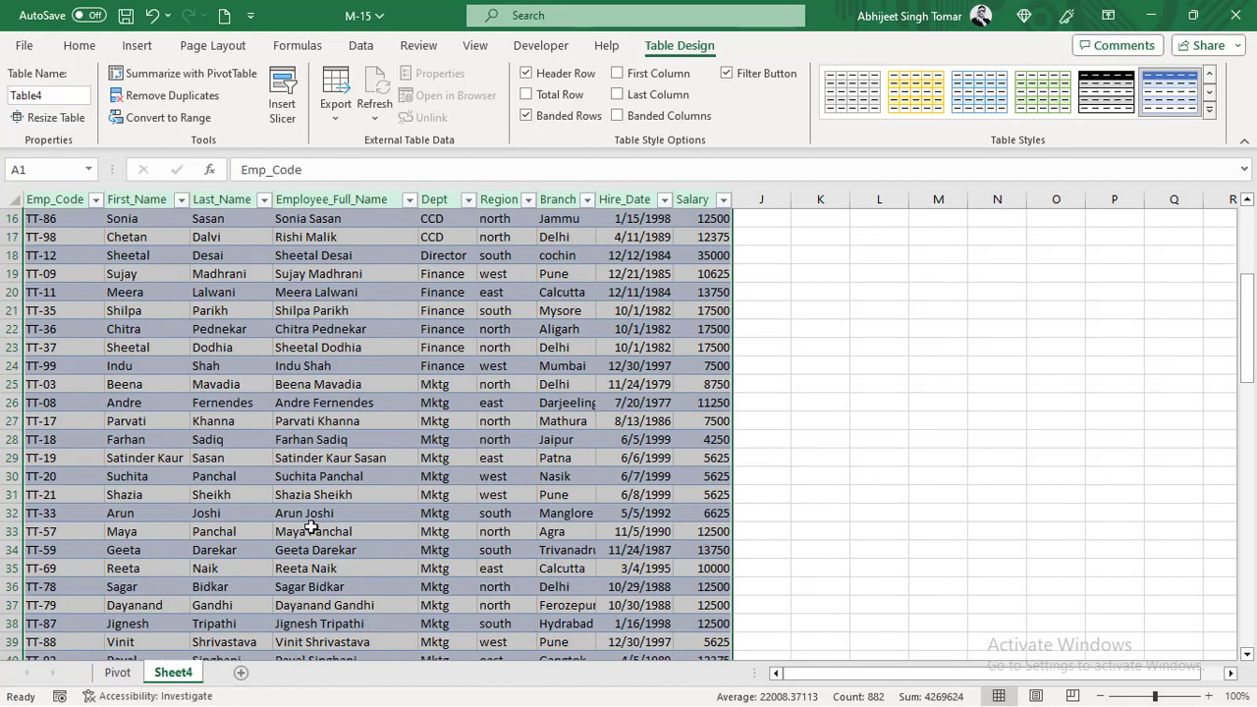
pyautogui.scroll(5, 310, 529)
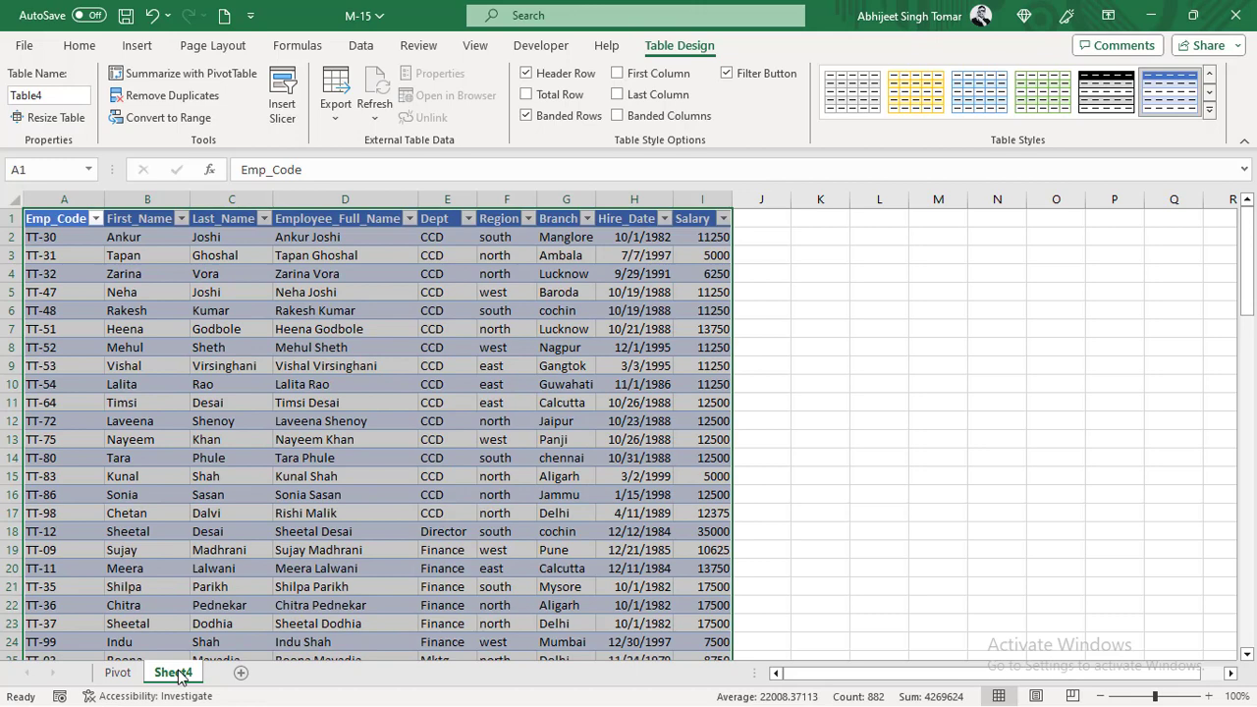
# - Check the full source range of the pivot table on the Pivot sheet, leaving its data source unchanged
pyautogui.click(118, 673)
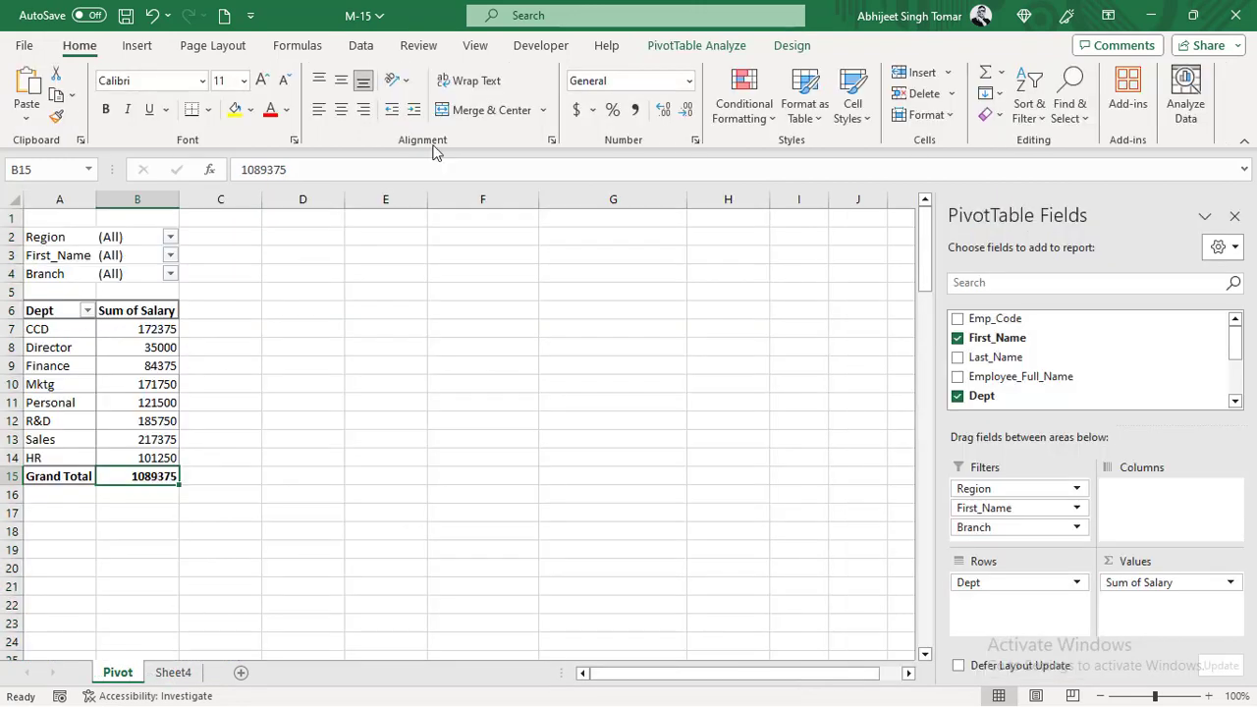
pyautogui.click(699, 46)
pyautogui.click(629, 90)
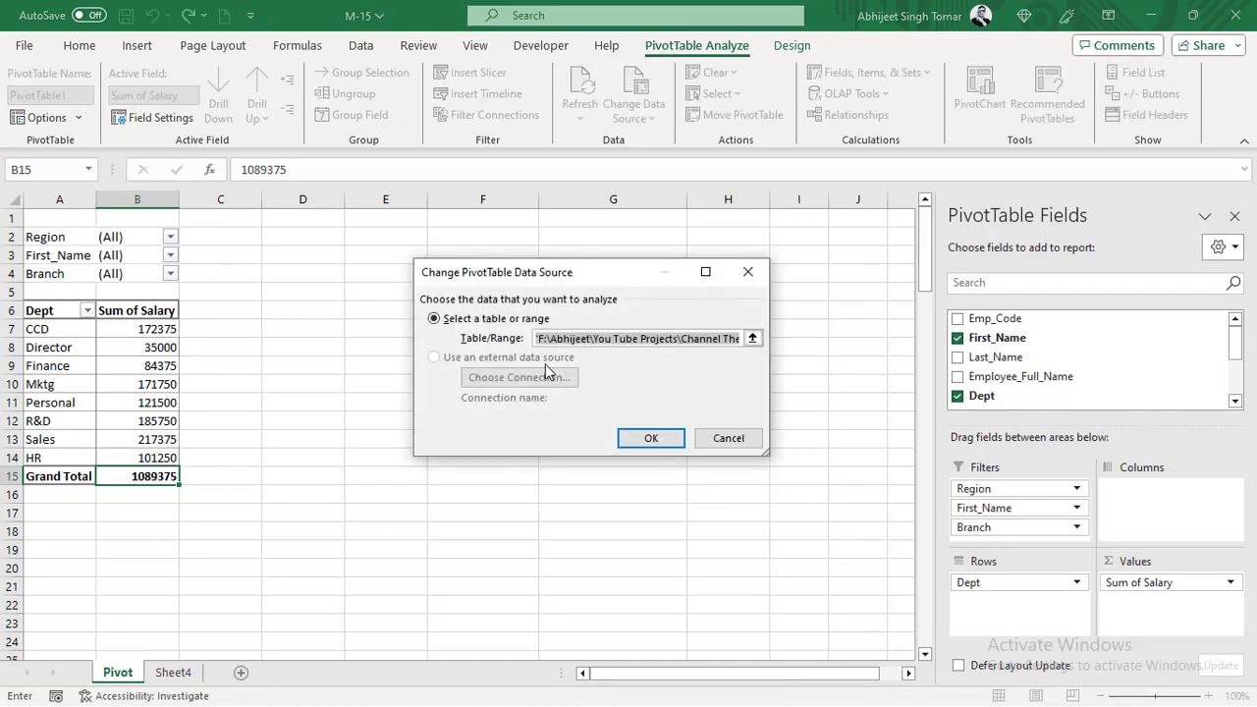
pyautogui.moveTo(605, 343)
pyautogui.mouseDown()
pyautogui.moveTo(676, 339)
pyautogui.moveTo(616, 350)
pyautogui.mouseUp()
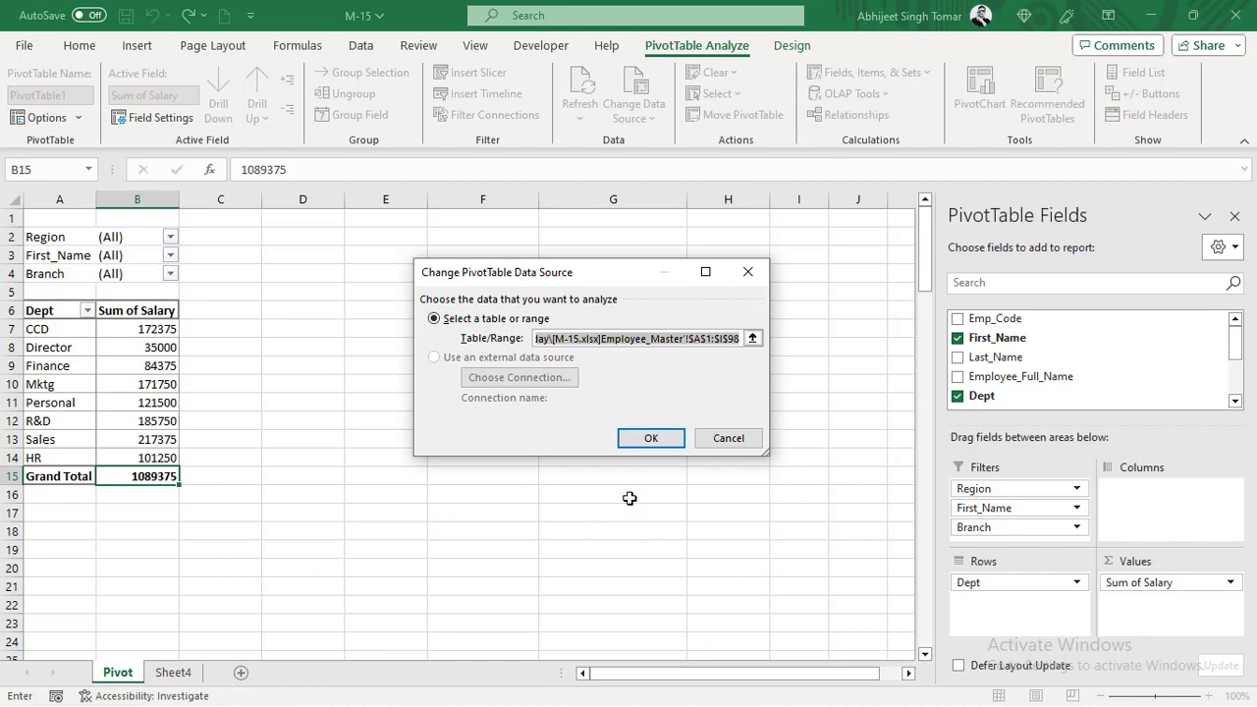
pyautogui.click(728, 440)
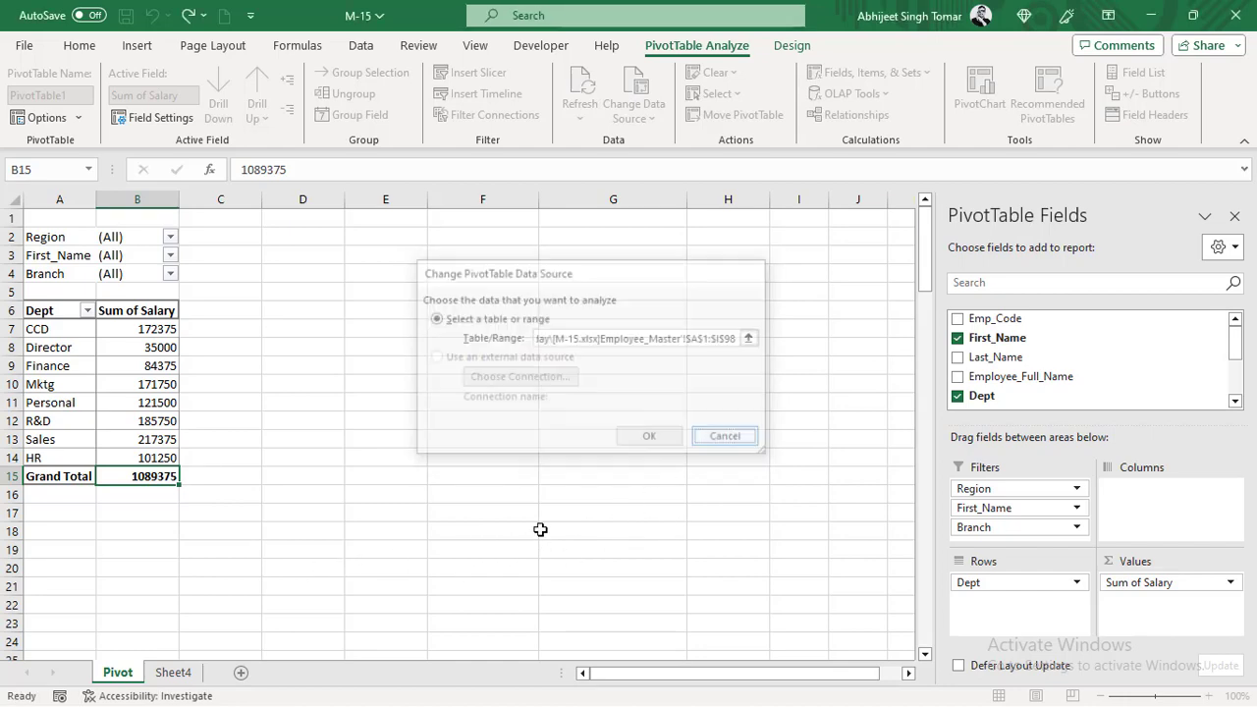
# - Rename Sheet4 as Employee_Master
pyautogui.doubleClick(175, 676)
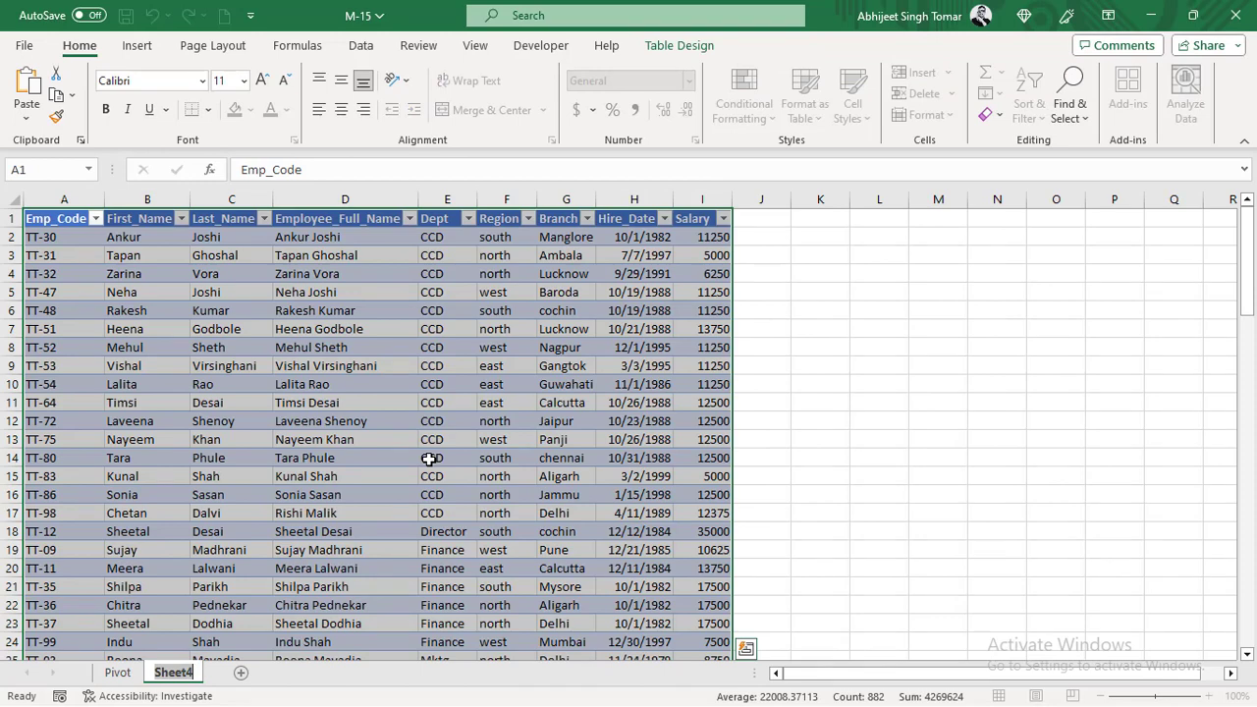
pyautogui.write('Employee_')
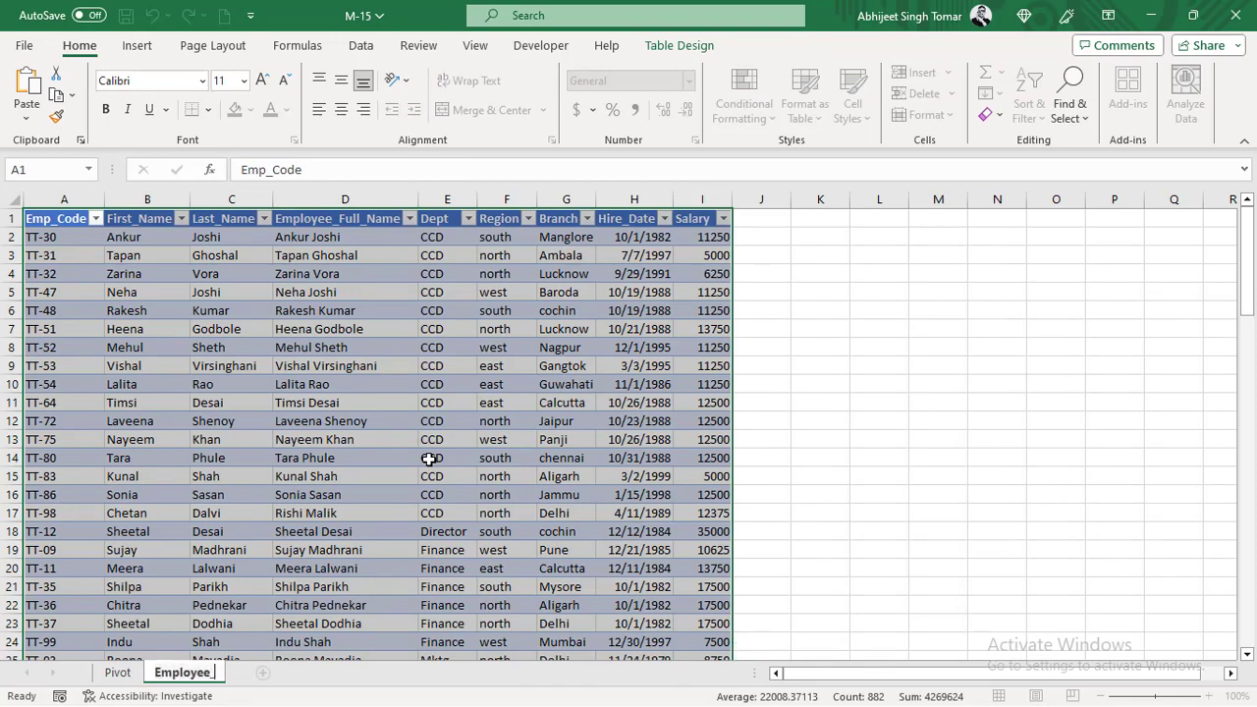
pyautogui.write('Master')
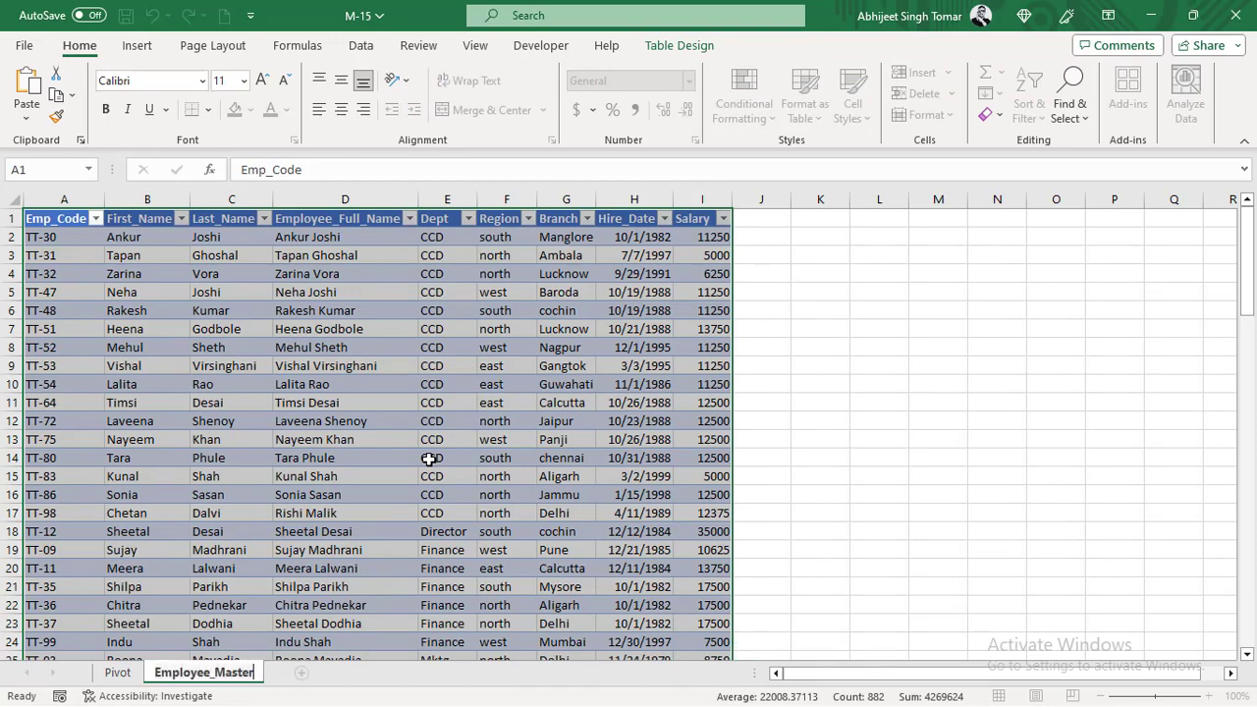
pyautogui.click(429, 459)
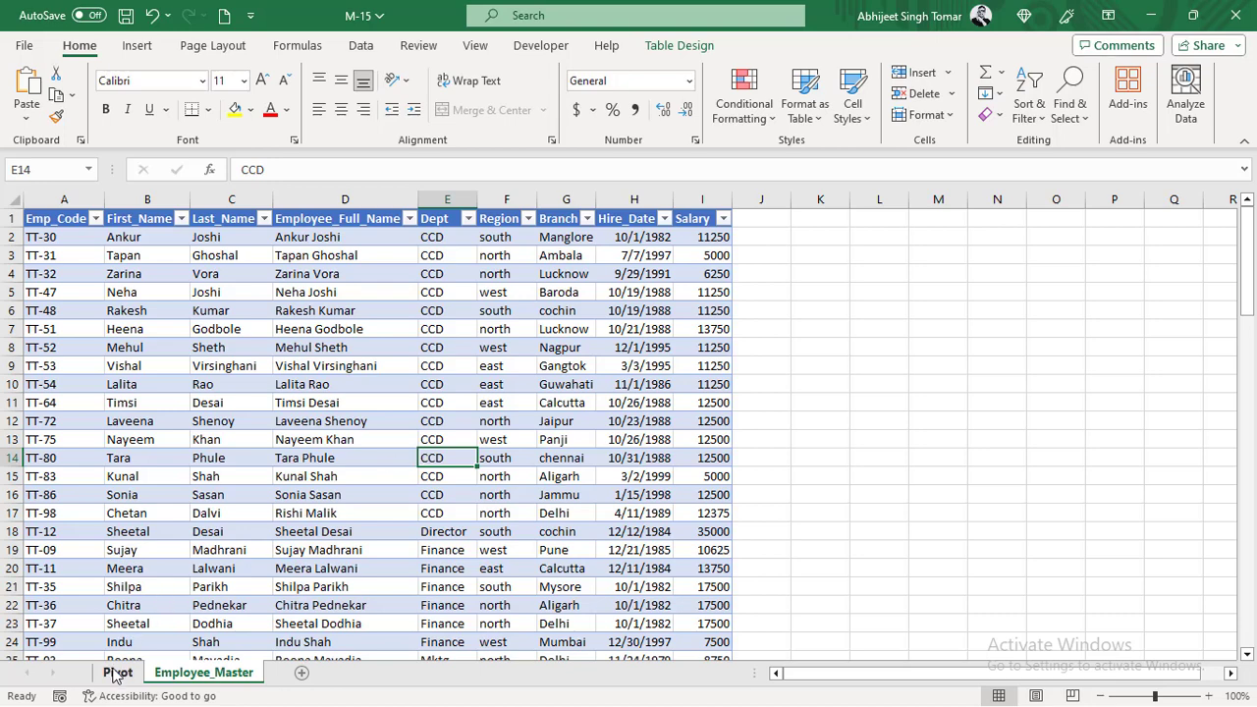
# - Refresh the pivot table on the Pivot sheet
pyautogui.click(118, 673)
pyautogui.click(157, 348)
pyautogui.rightClick(160, 344)
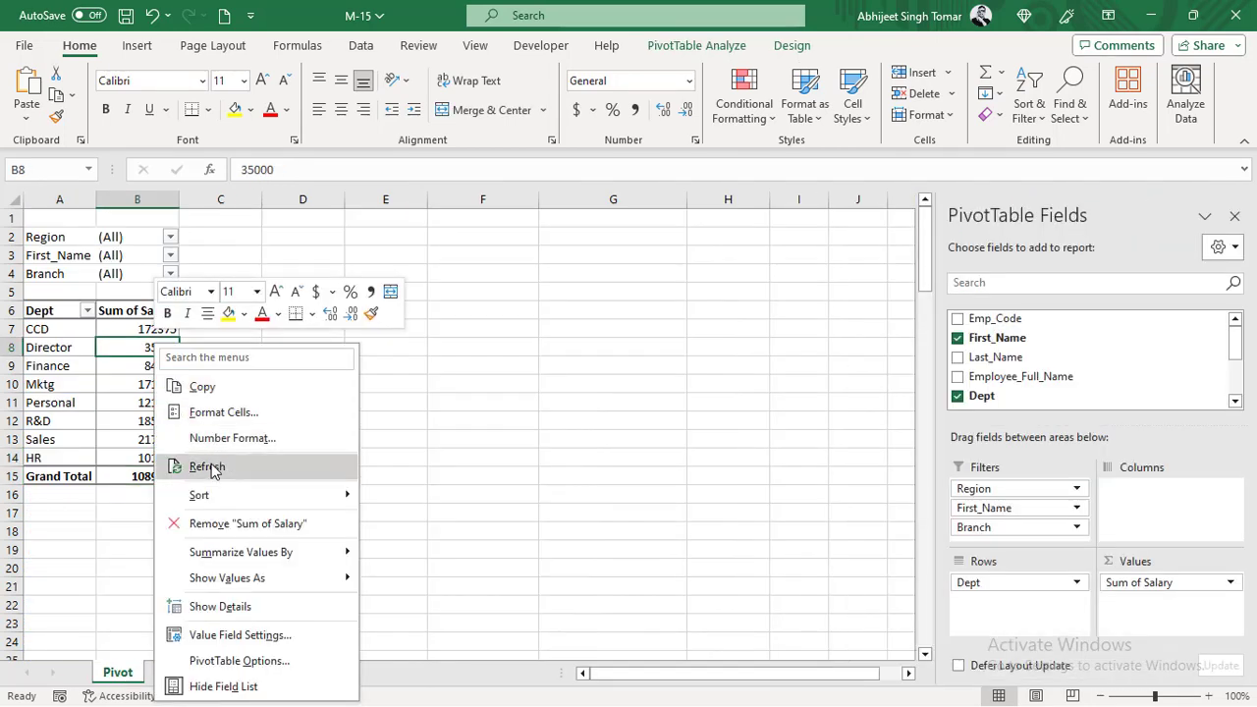
pyautogui.click(204, 466)
# - Check the pivot table's data source range against the records on Employee_Master down to the last row, and accept it
pyautogui.click(677, 46)
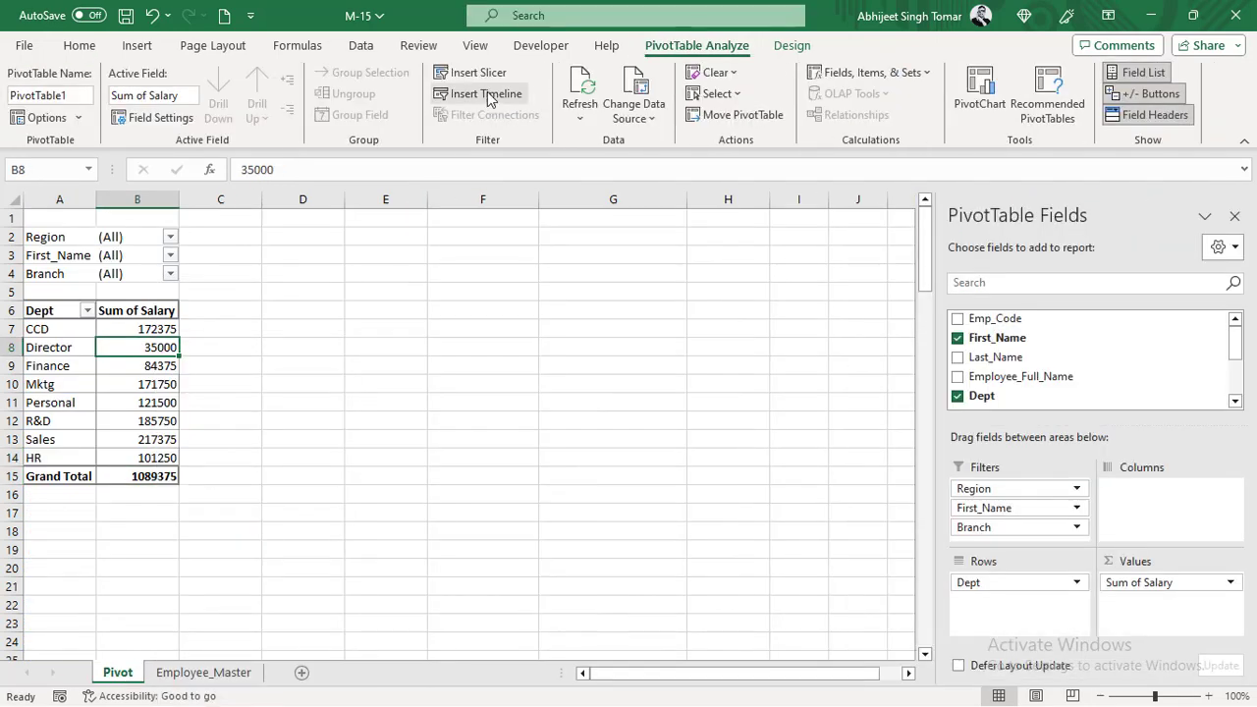
pyautogui.click(630, 103)
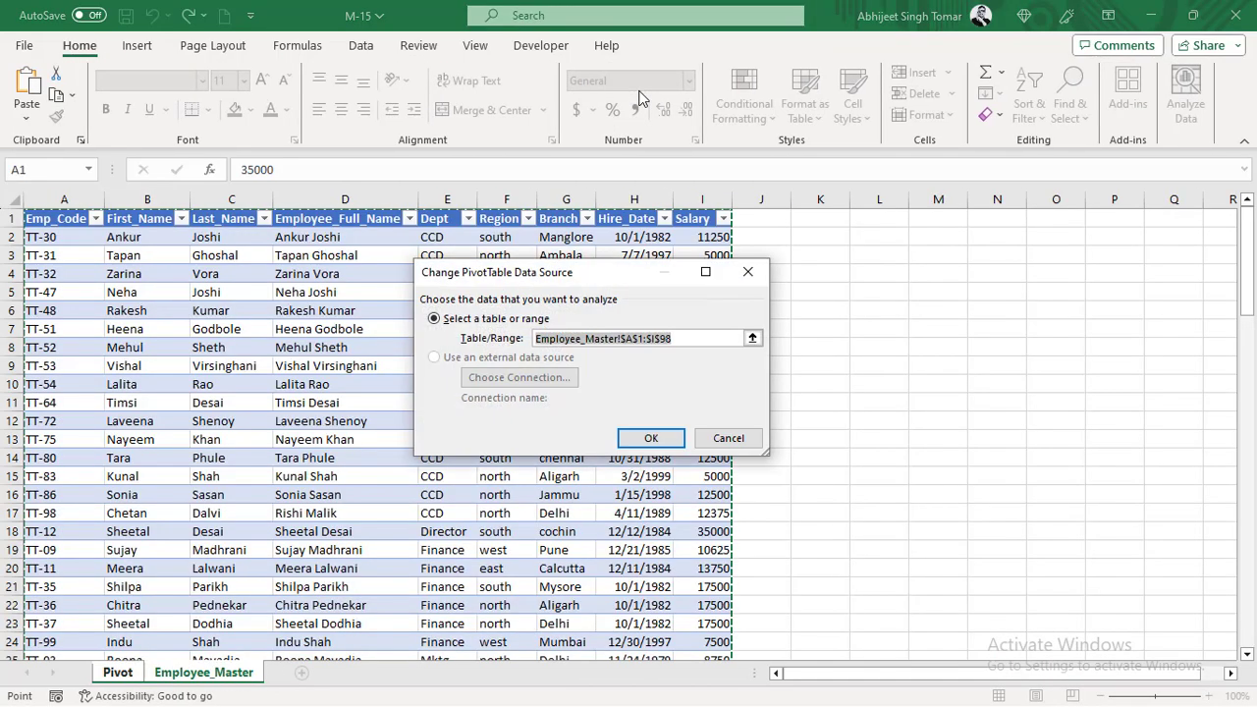
pyautogui.scroll(-20, 263, 420)
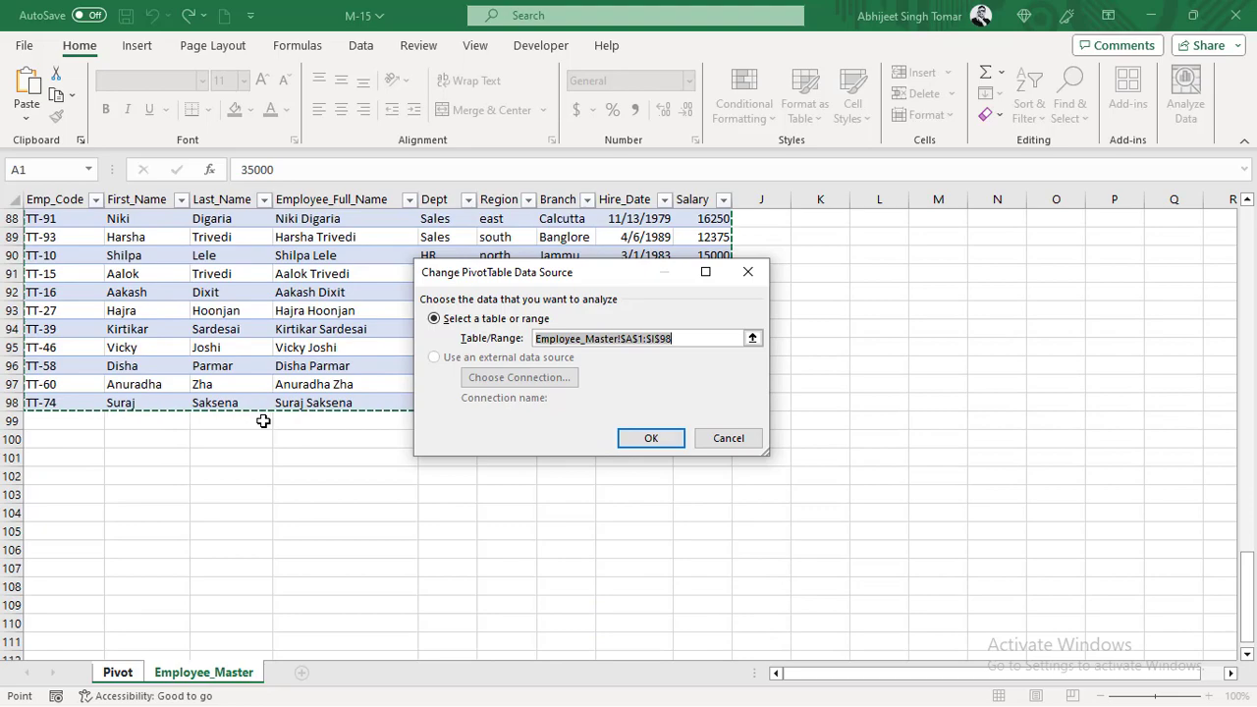
pyautogui.scroll(20, 263, 421)
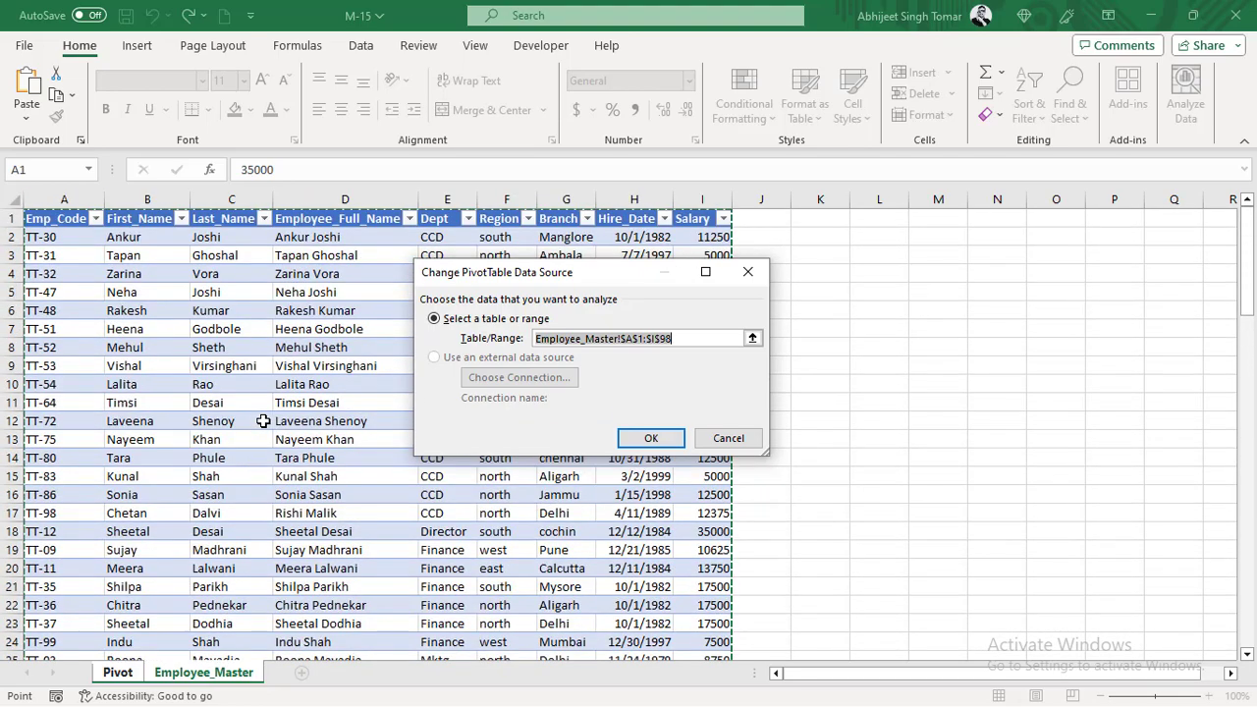
pyautogui.press('Return')
pyautogui.click(160, 384)
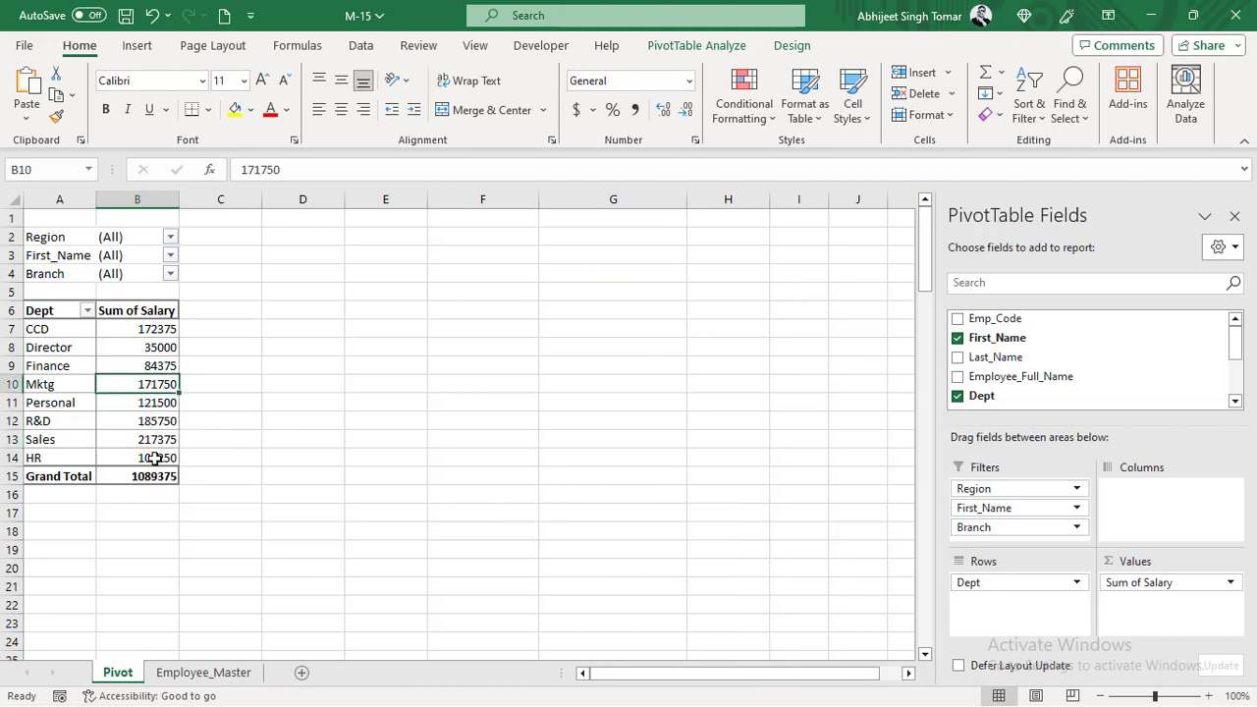
pyautogui.click(153, 479)
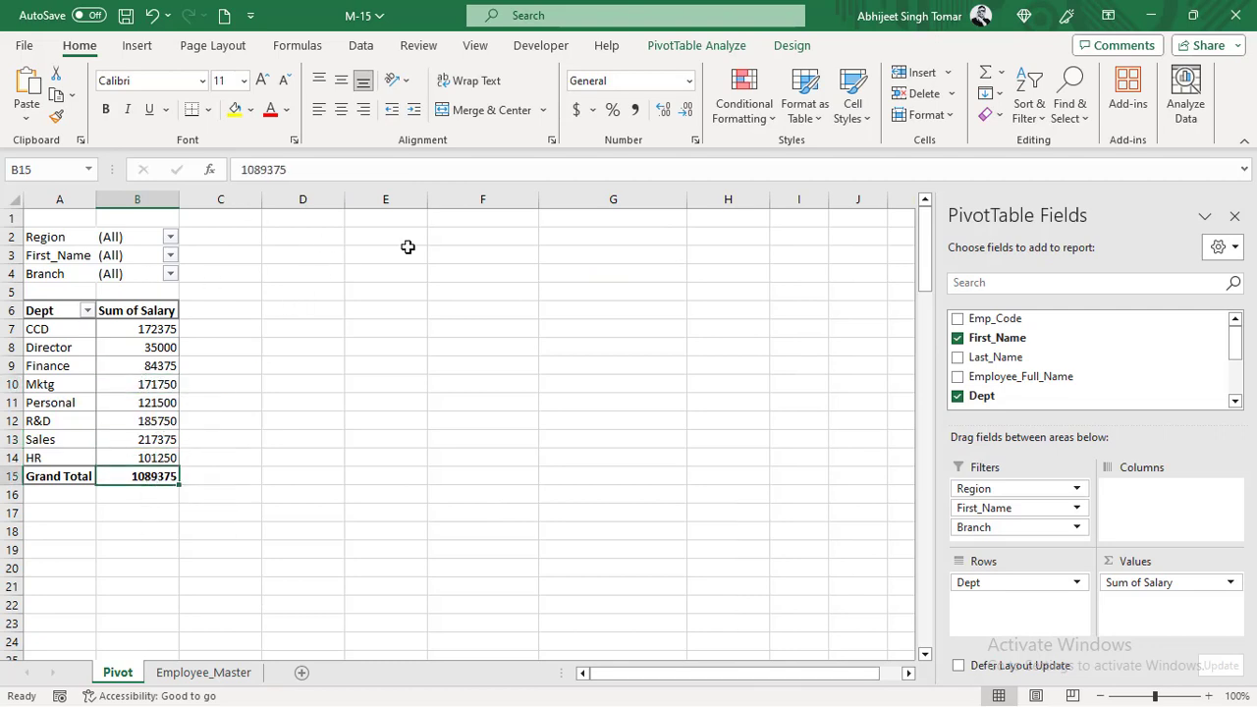
pyautogui.click(696, 45)
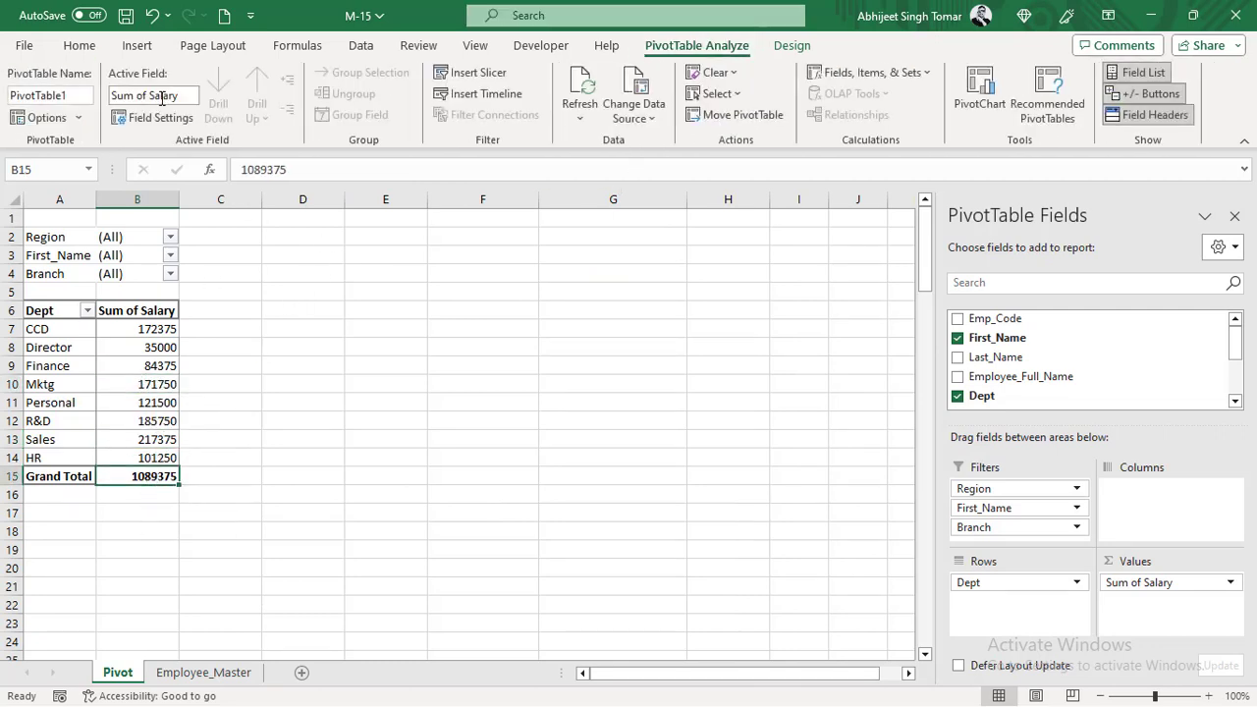
pyautogui.click(46, 118)
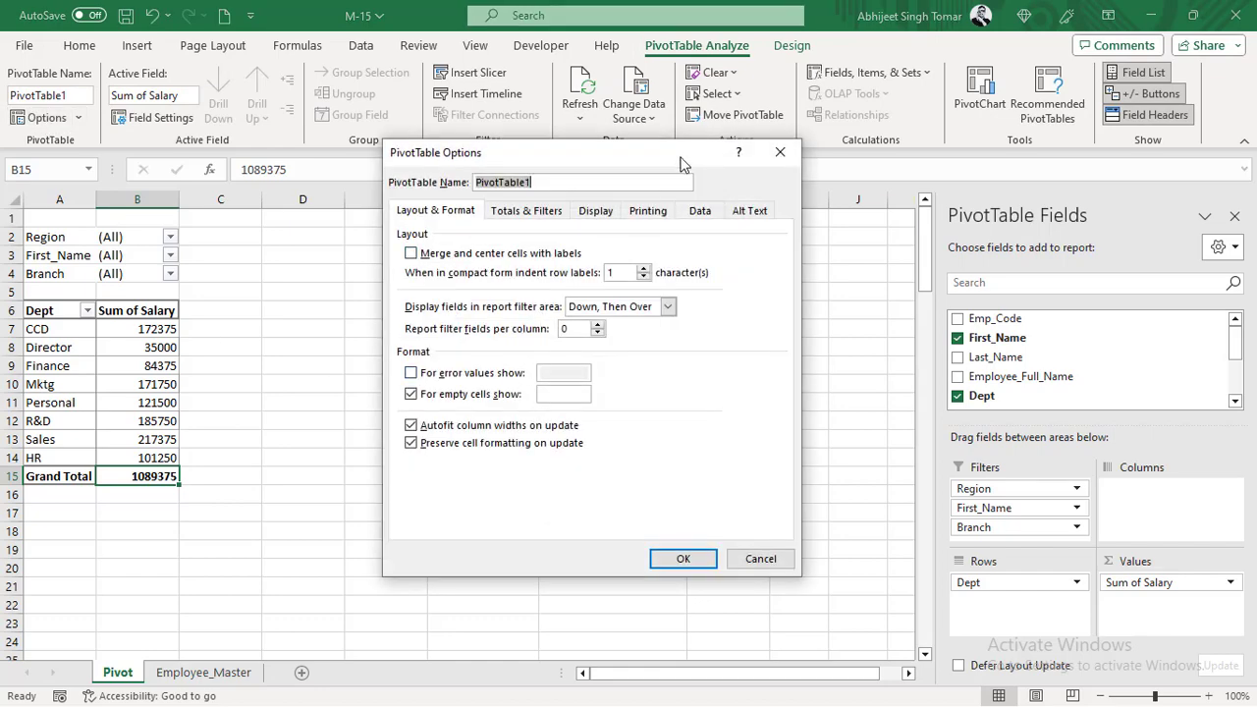
pyautogui.click(780, 152)
# - Hide the PivotTable field list and go over the Sum of Salary values by Dept and the Grand Total
pyautogui.click(118, 365)
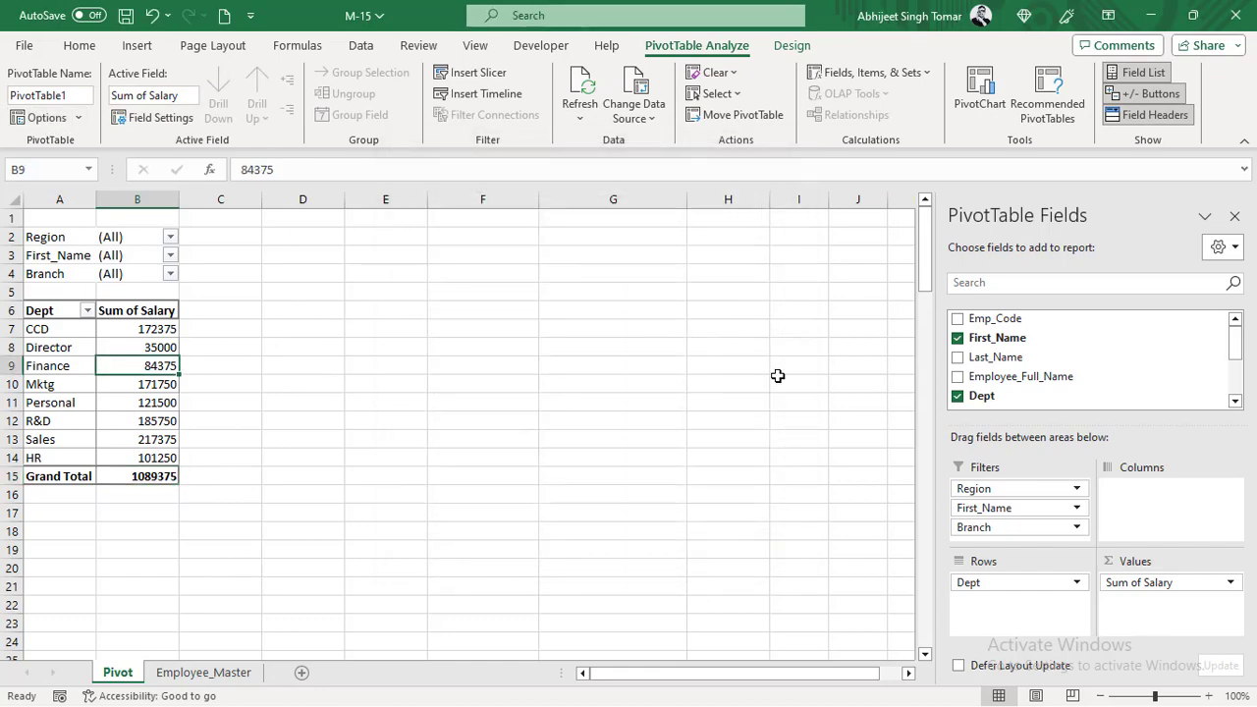
pyautogui.click(1235, 215)
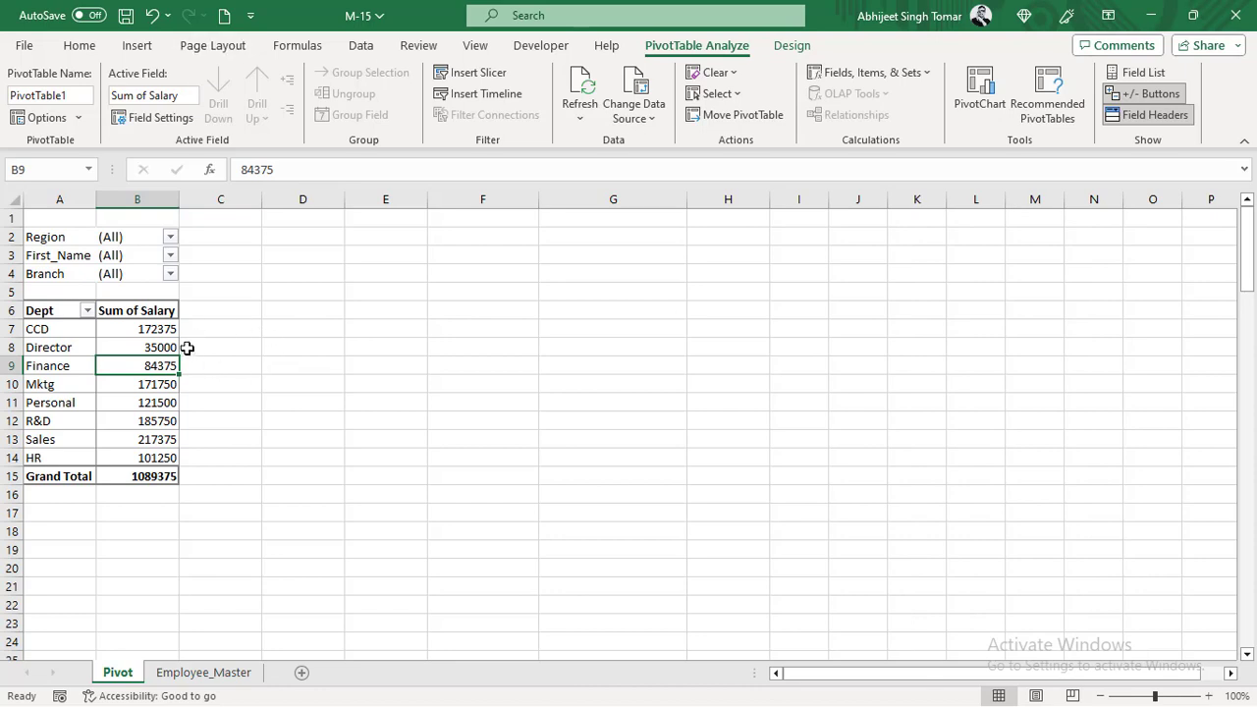
pyautogui.click(155, 385)
pyautogui.moveTo(163, 331); pyautogui.dragTo(155, 449)
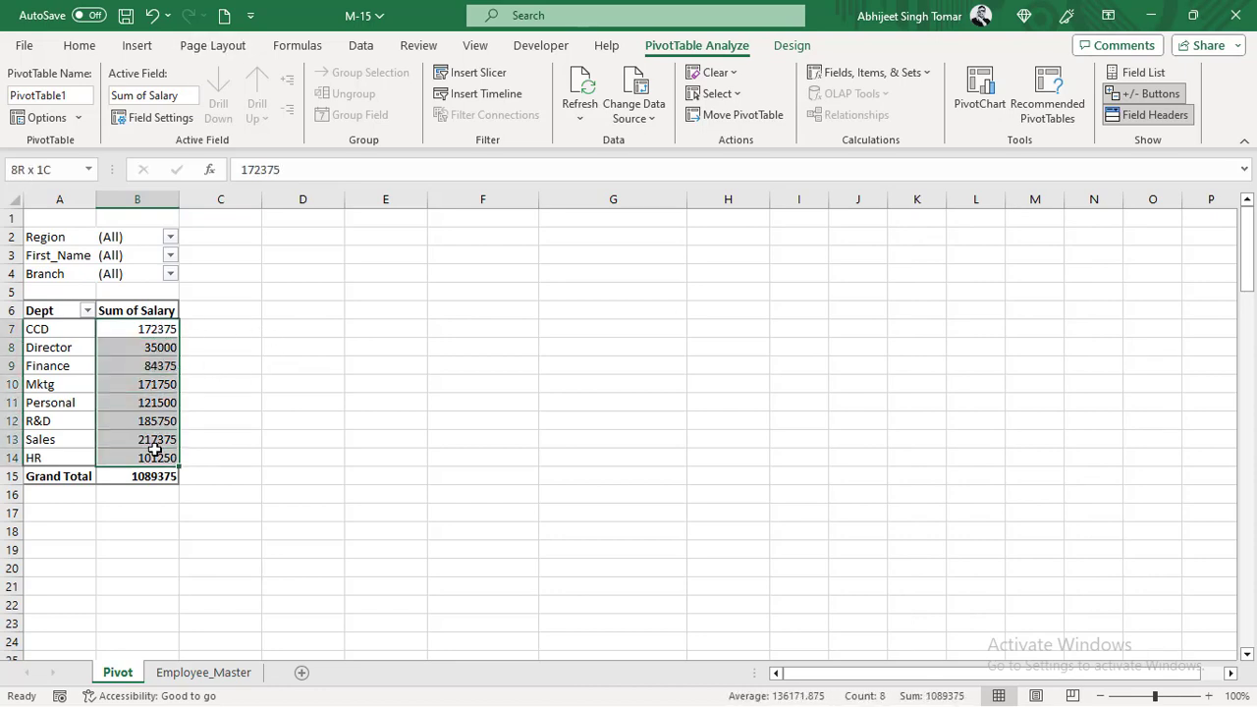
pyautogui.click(147, 476)
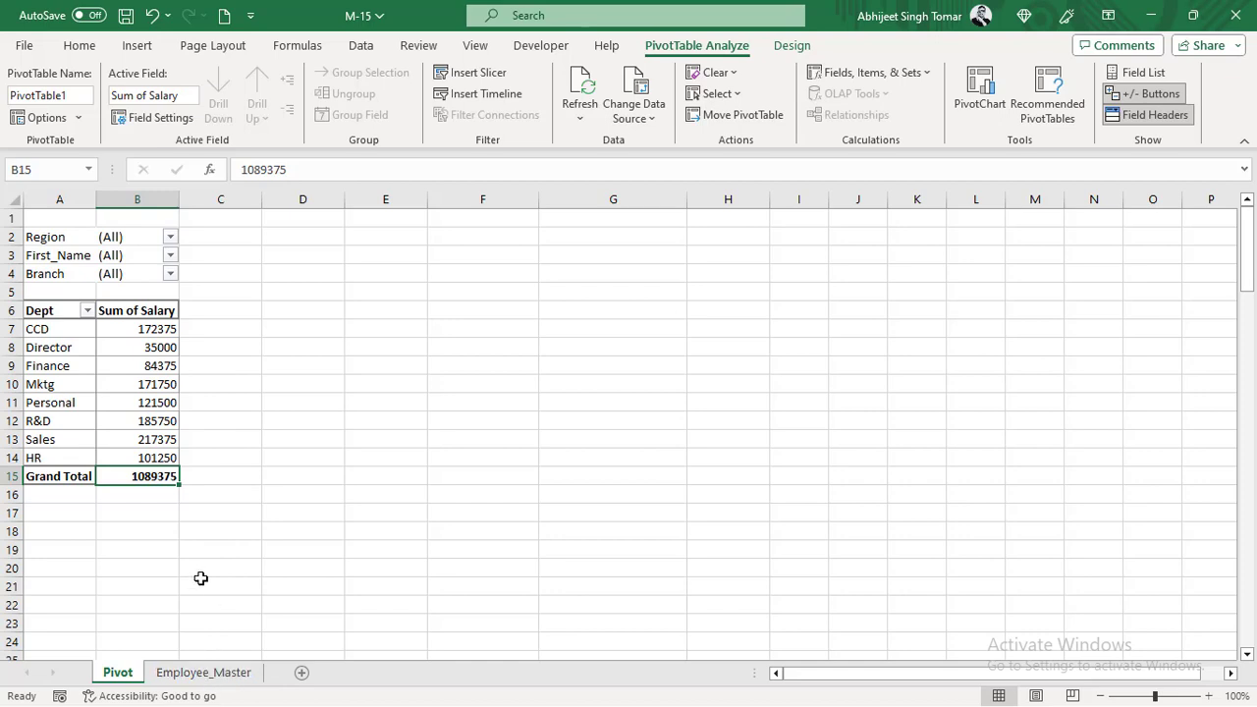
pyautogui.click(153, 417)
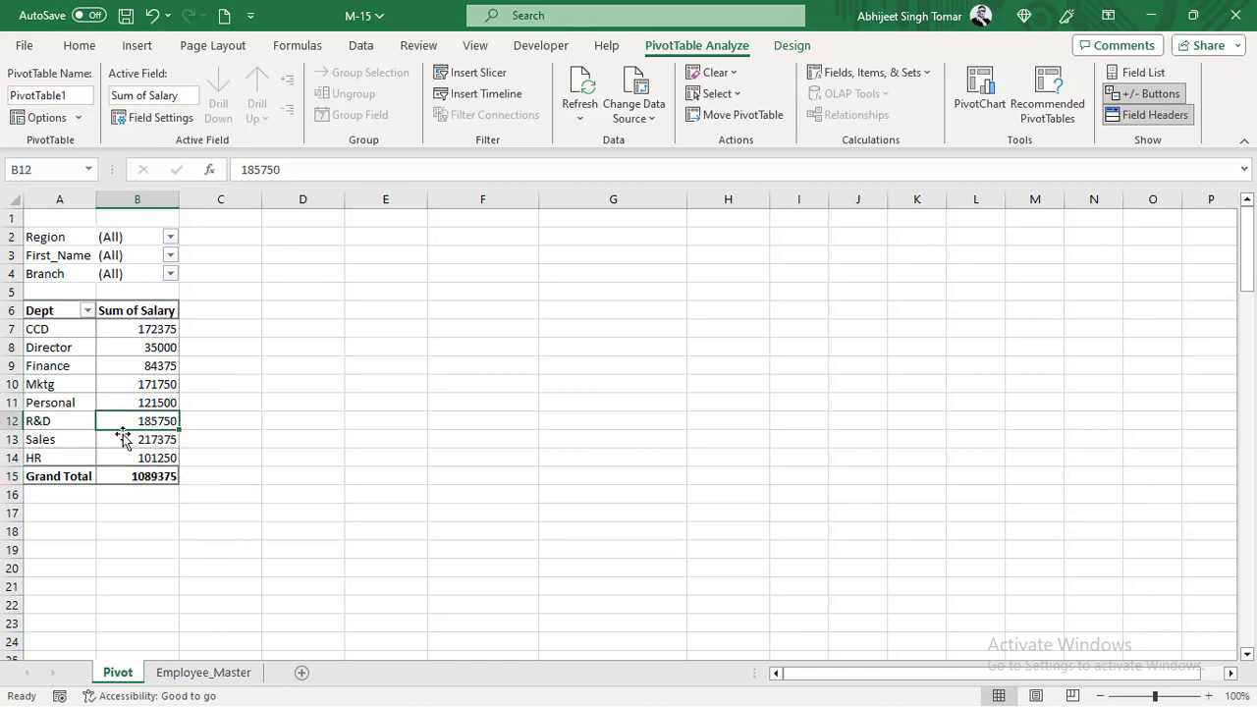
# - Look through the Employee_Master records and return to the CCD salary value on the Pivot sheet
pyautogui.click(203, 671)
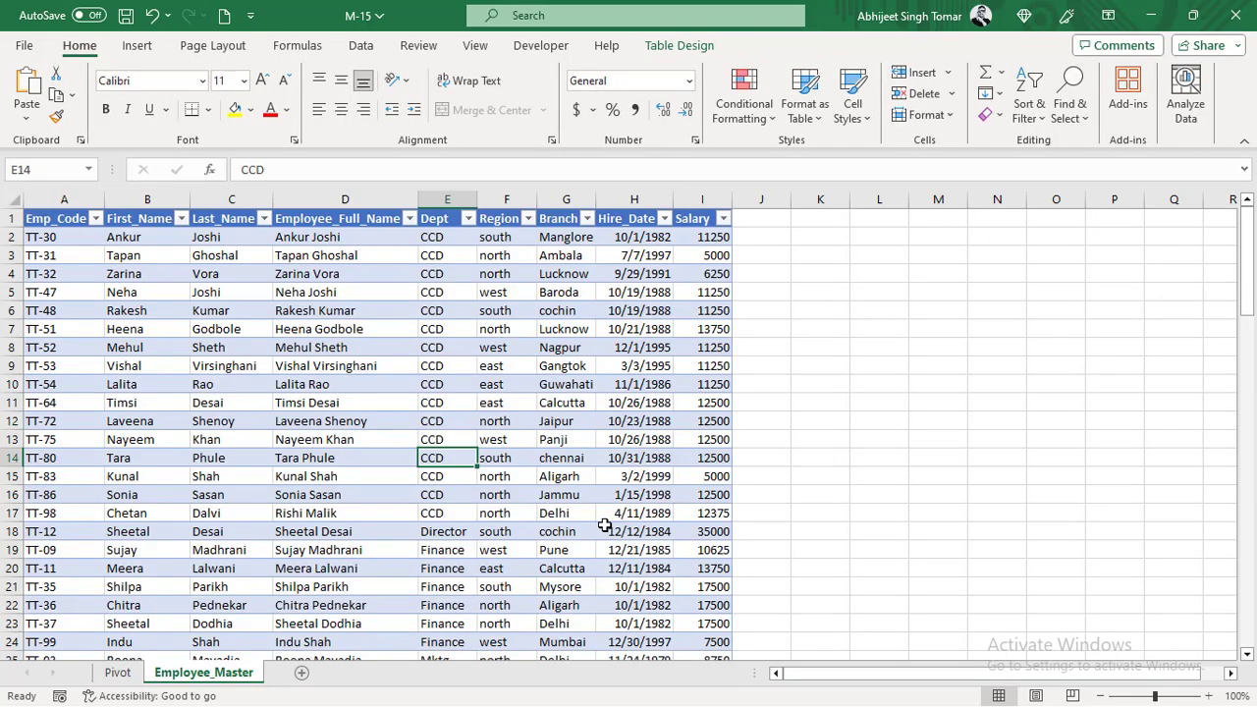
pyautogui.scroll(-7, 604, 528)
pyautogui.scroll(7, 604, 528)
pyautogui.click(117, 672)
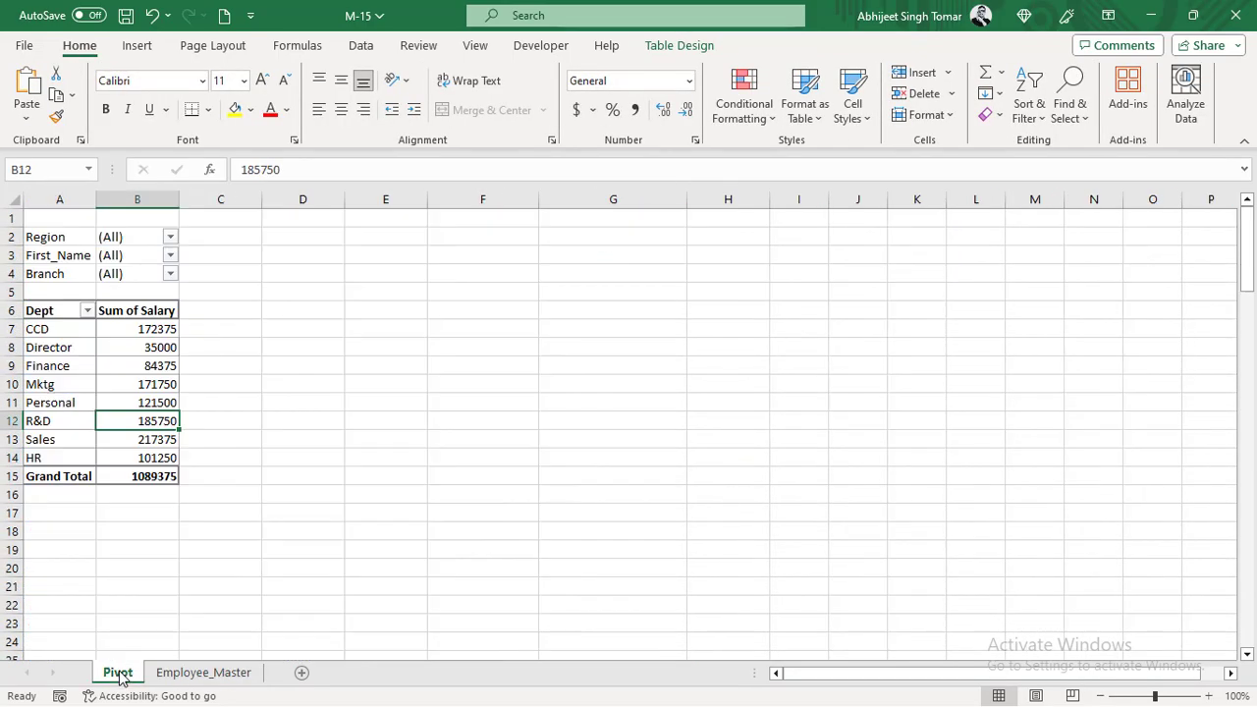
pyautogui.click(149, 365)
pyautogui.click(163, 324)
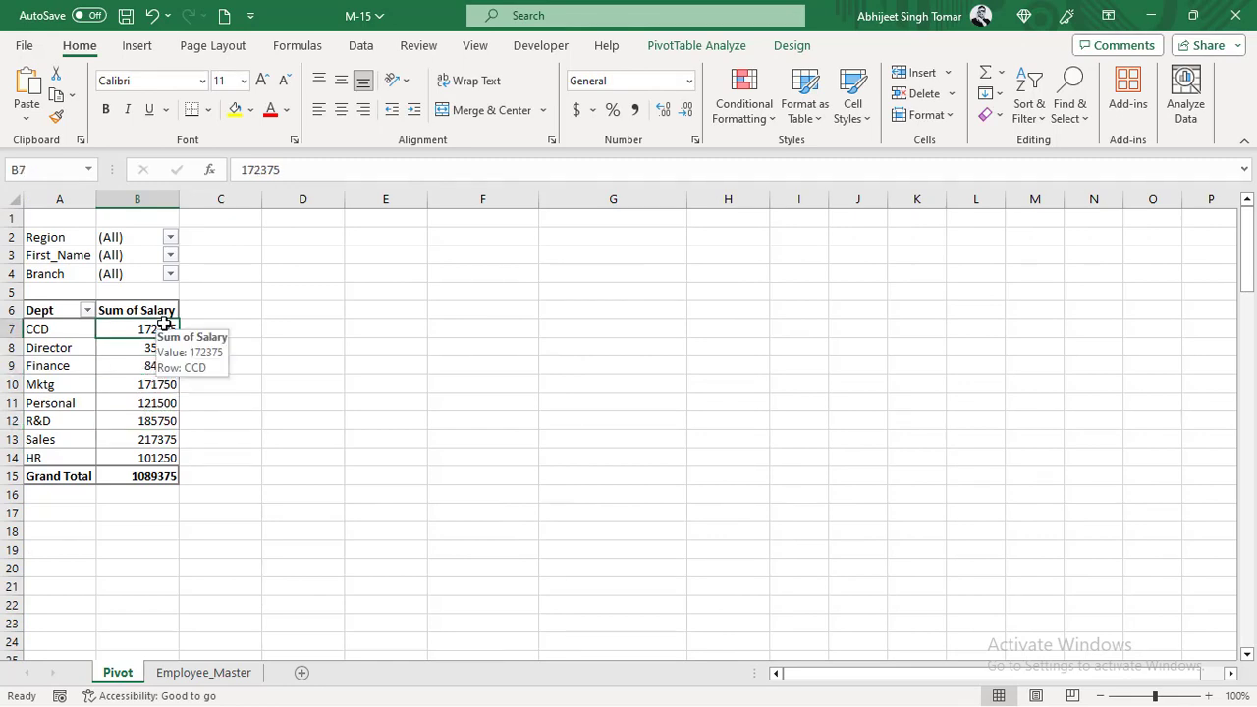